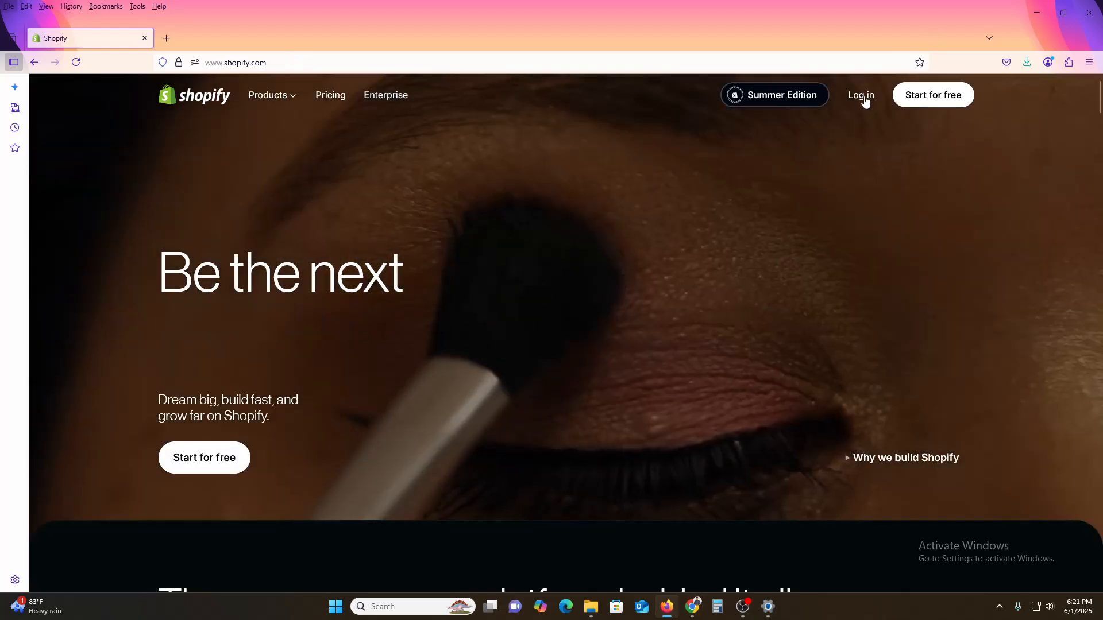
- Log in to the Shopify admin and preview the online store's homepage down to its featured products
left_click(864, 99)
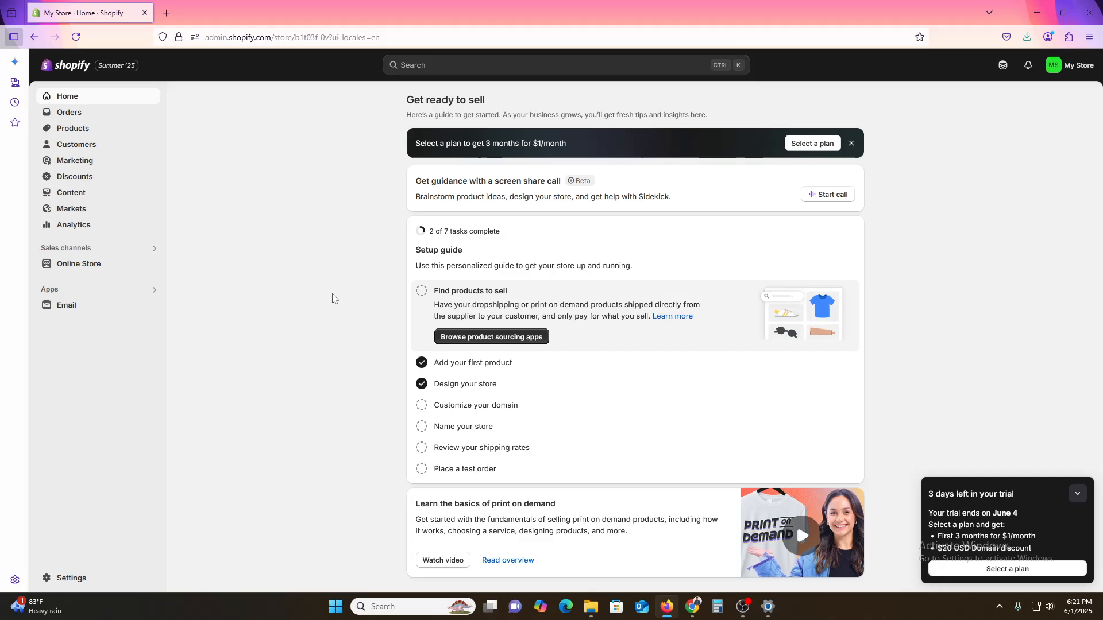
left_click(161, 264)
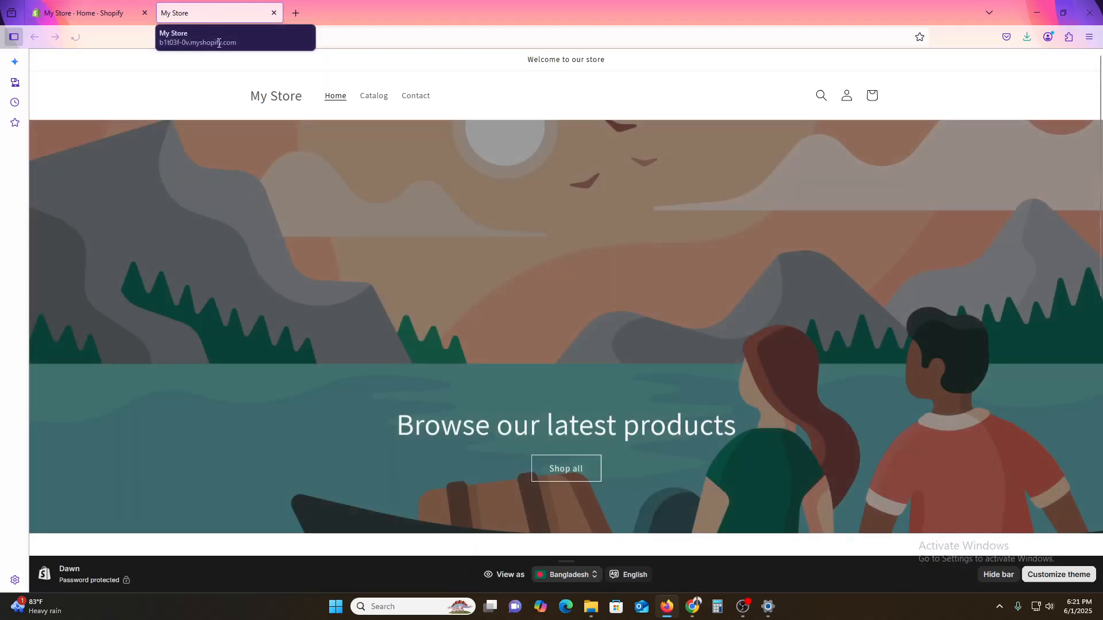
scroll(366, 313, "down", 10)
scroll(355, 333, "up", 5)
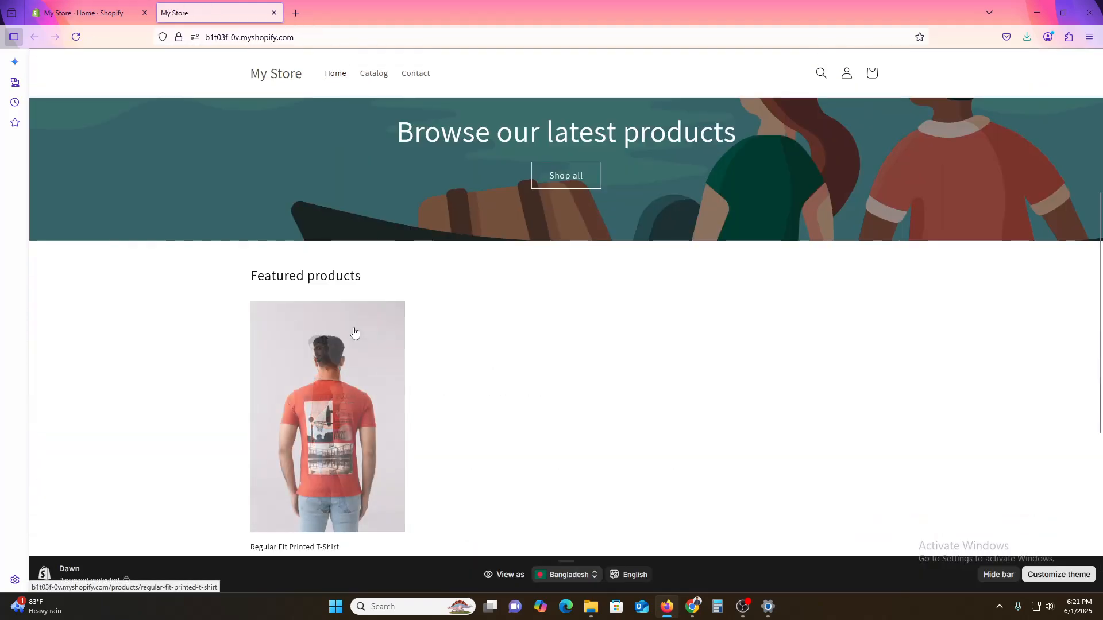
scroll(361, 231, "down", 3)
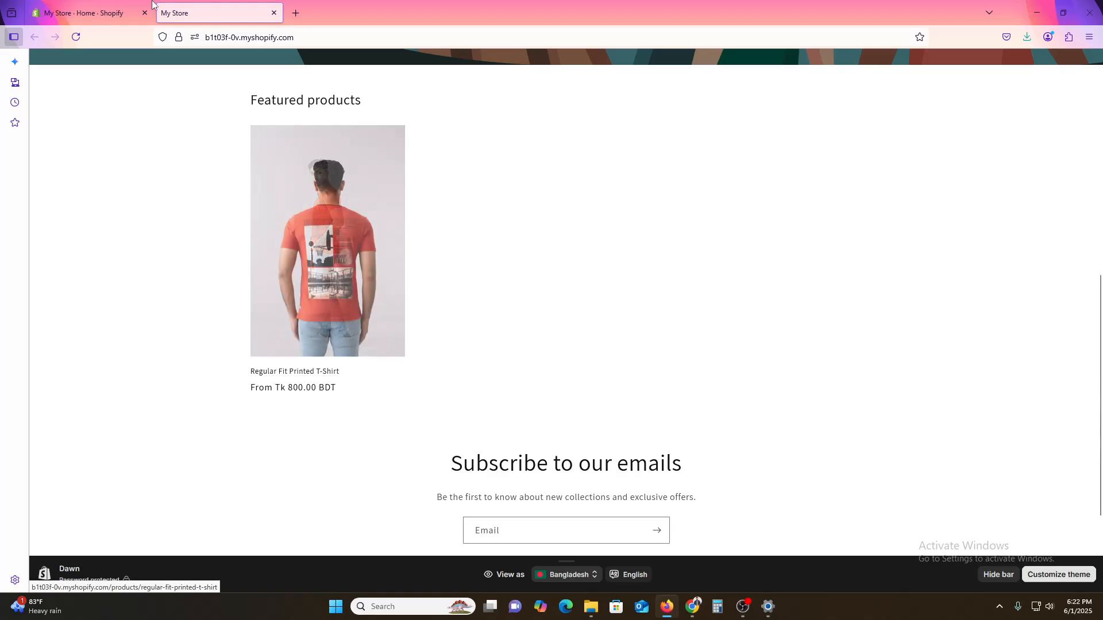
- Return to the Shopify admin and start adding a new product from the product list
left_click(124, 7)
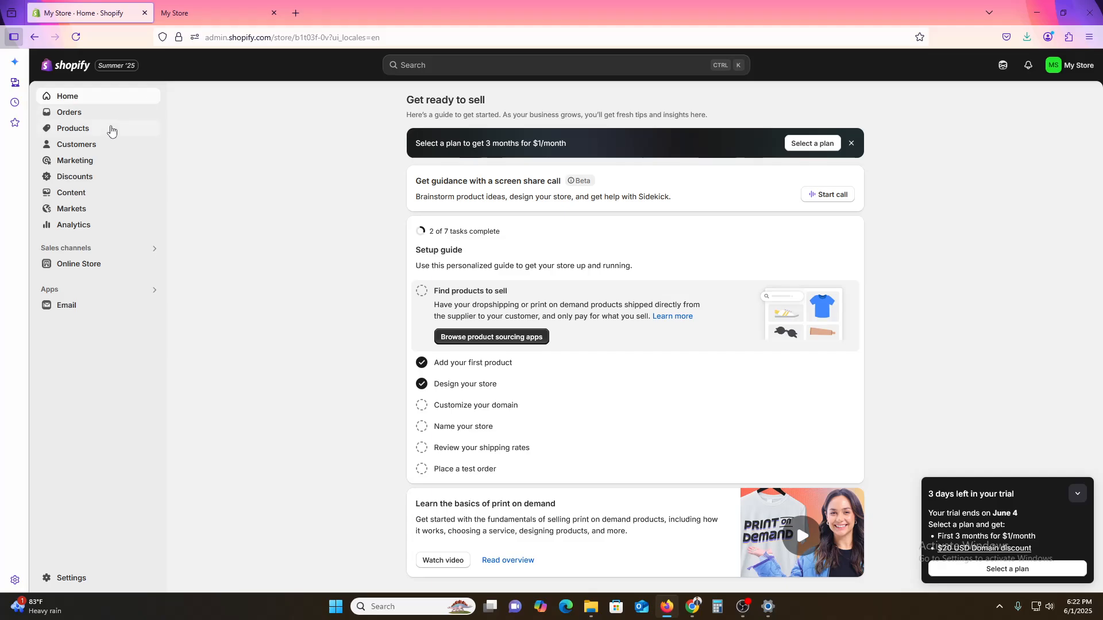
left_click(111, 130)
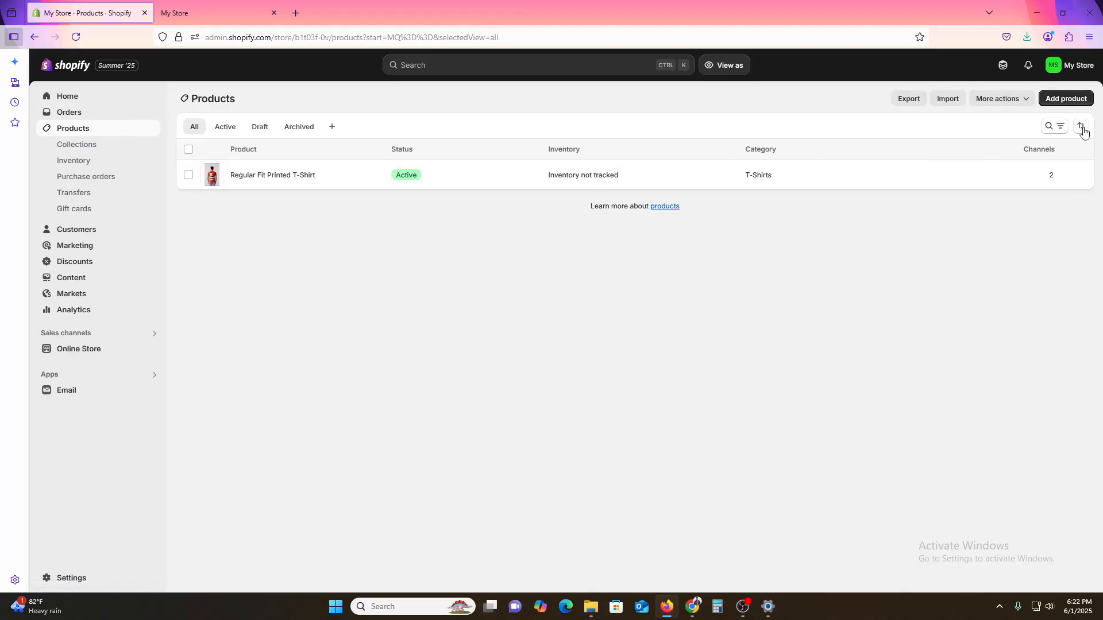
left_click(1070, 101)
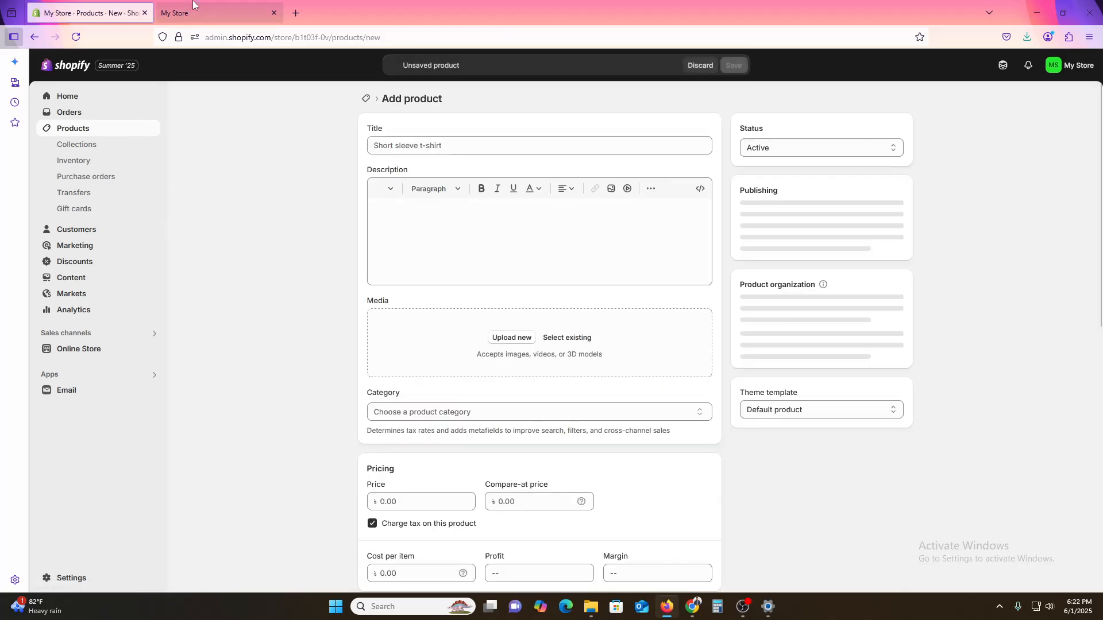
- Search the web for "jeans pant" in a new browser tab
left_click(295, 14)
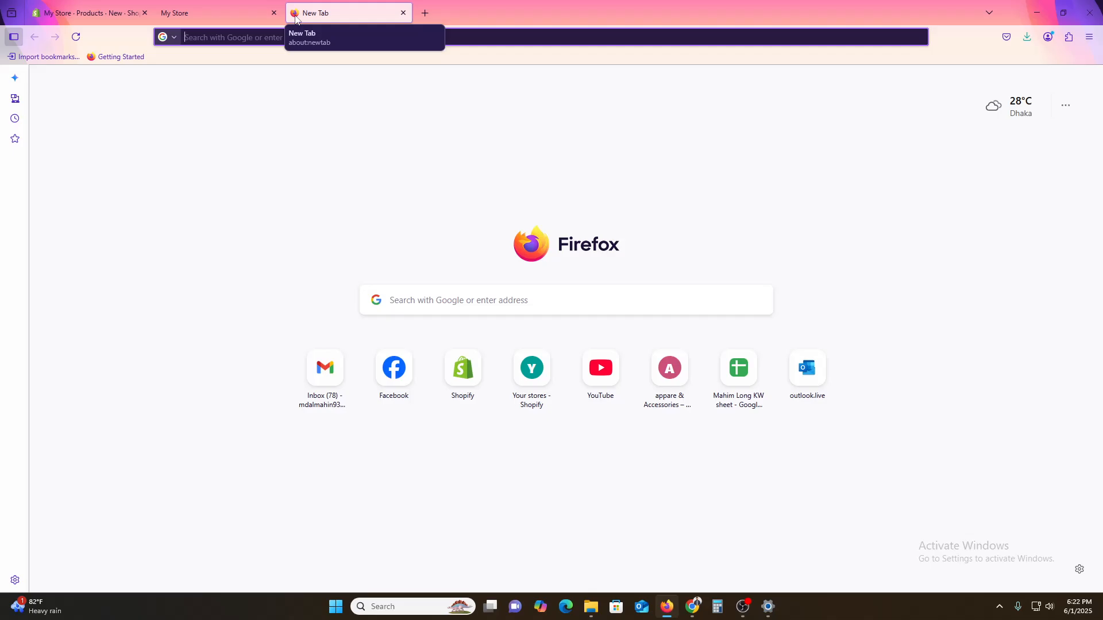
type("jeans p")
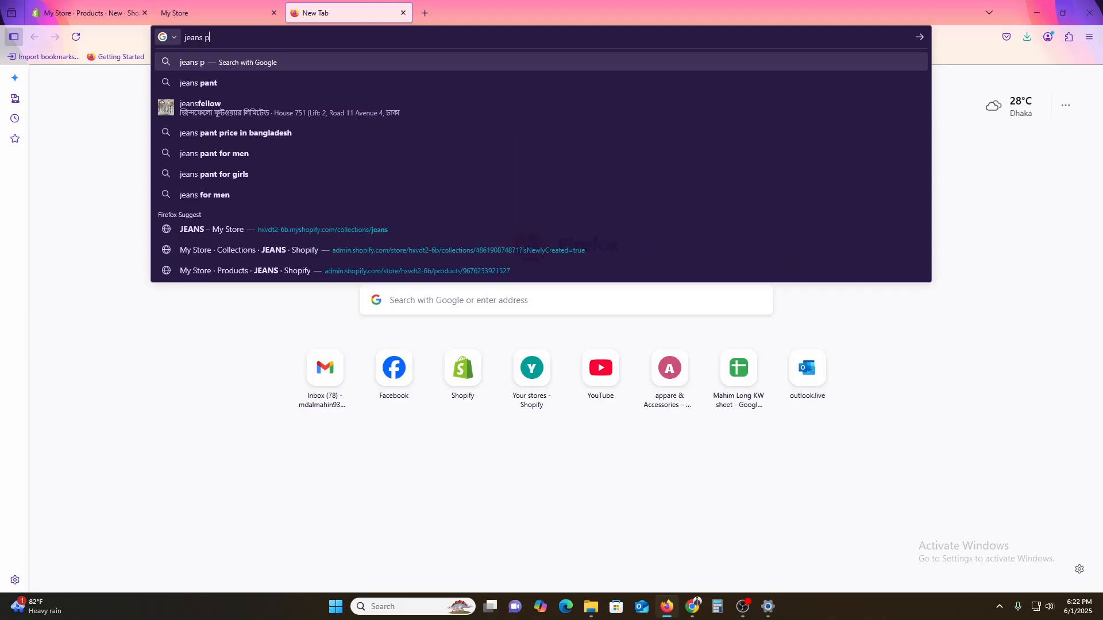
type("ant")
key("Return")
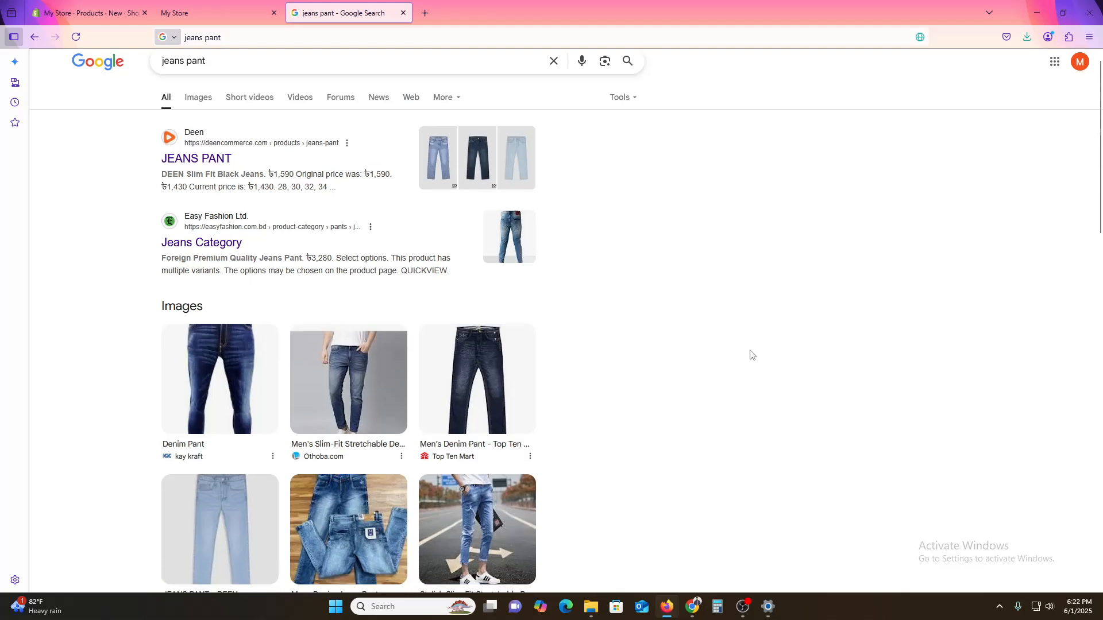
- Refine the web search to "jeans pant usa"
scroll(752, 354, "down", 6)
left_click(247, 62)
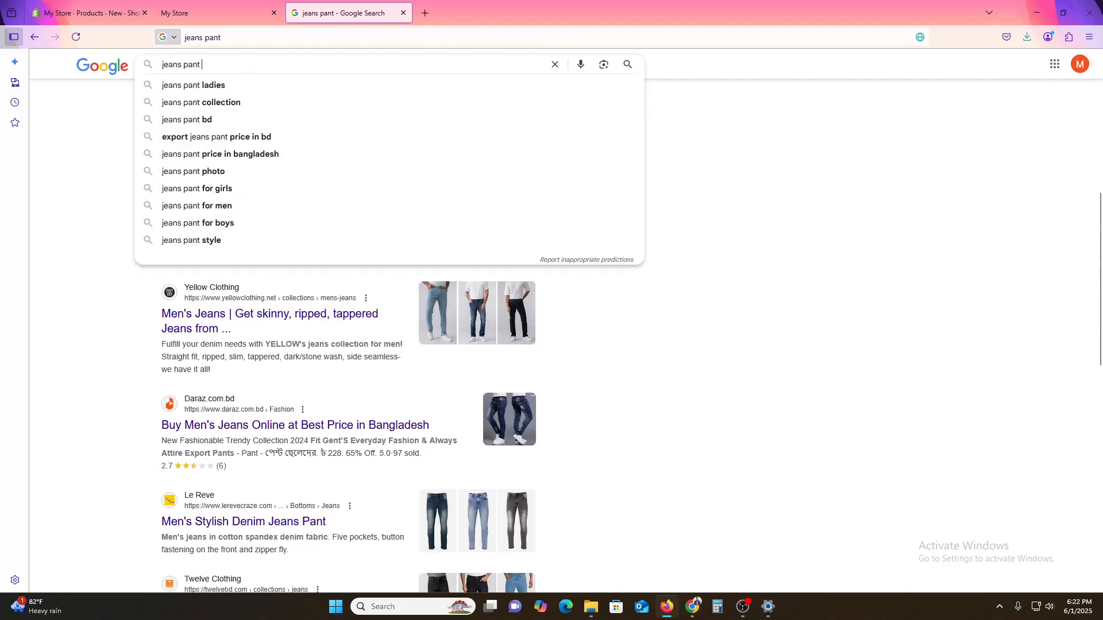
type("usa")
key("Return")
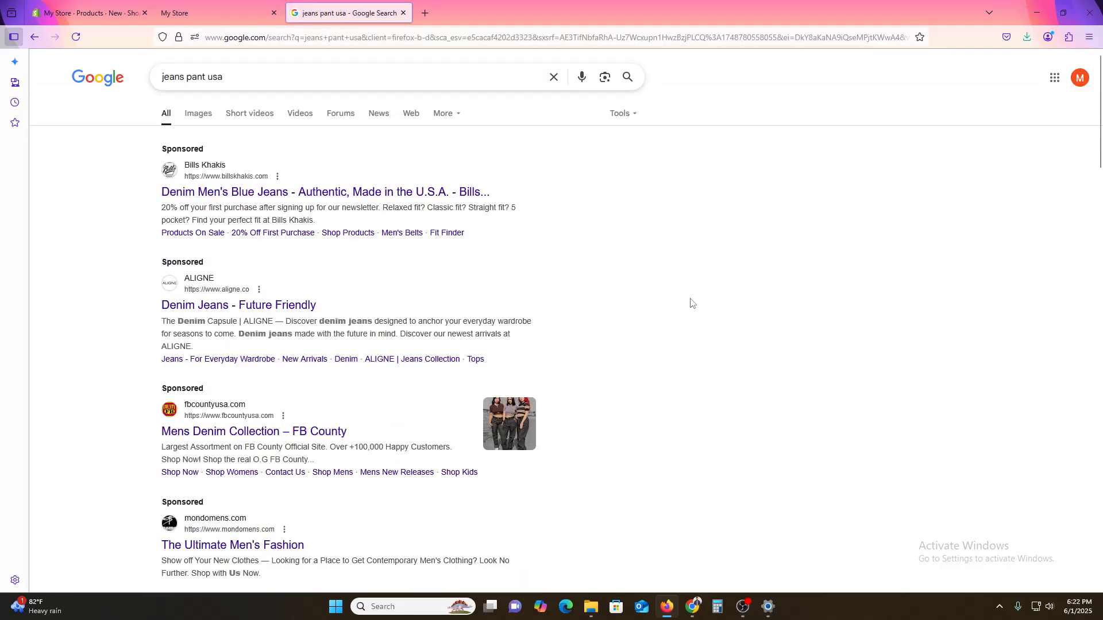
- Open Calvin Klein's "Men's Denim & Jeans" page from the search results
scroll(691, 303, "down", 3)
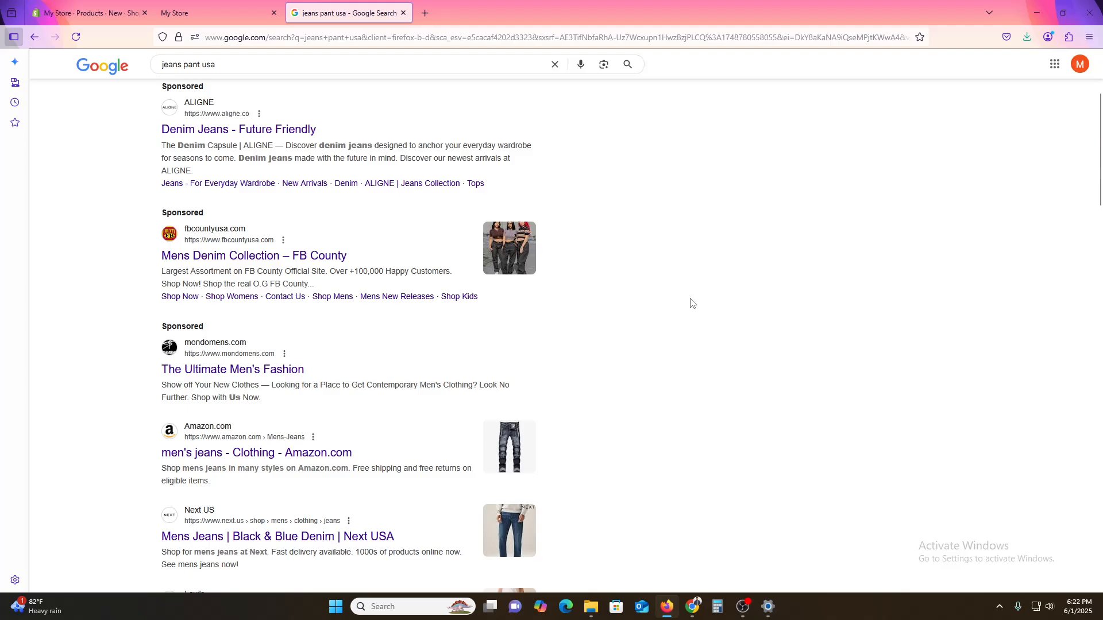
scroll(691, 303, "down", 3)
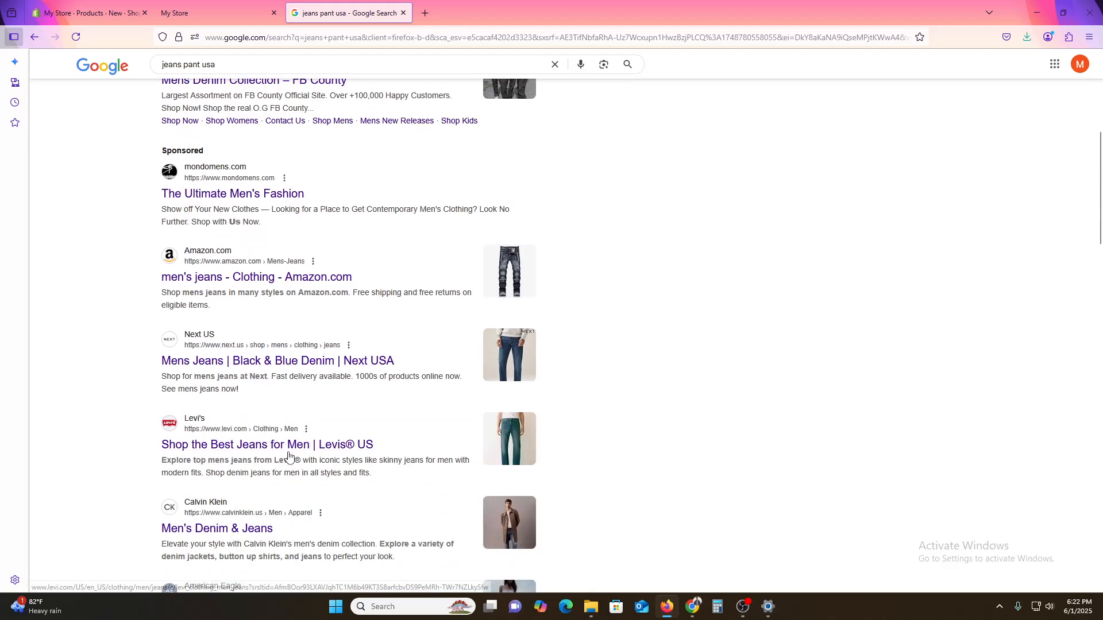
left_click_drag(383, 426, 213, 564)
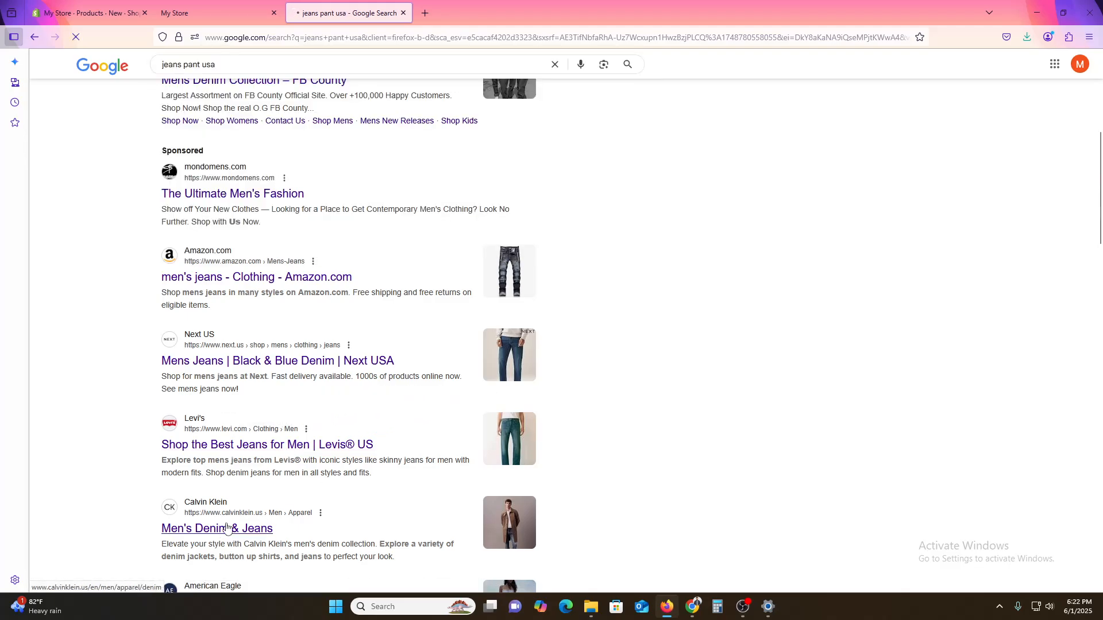
left_click(227, 528)
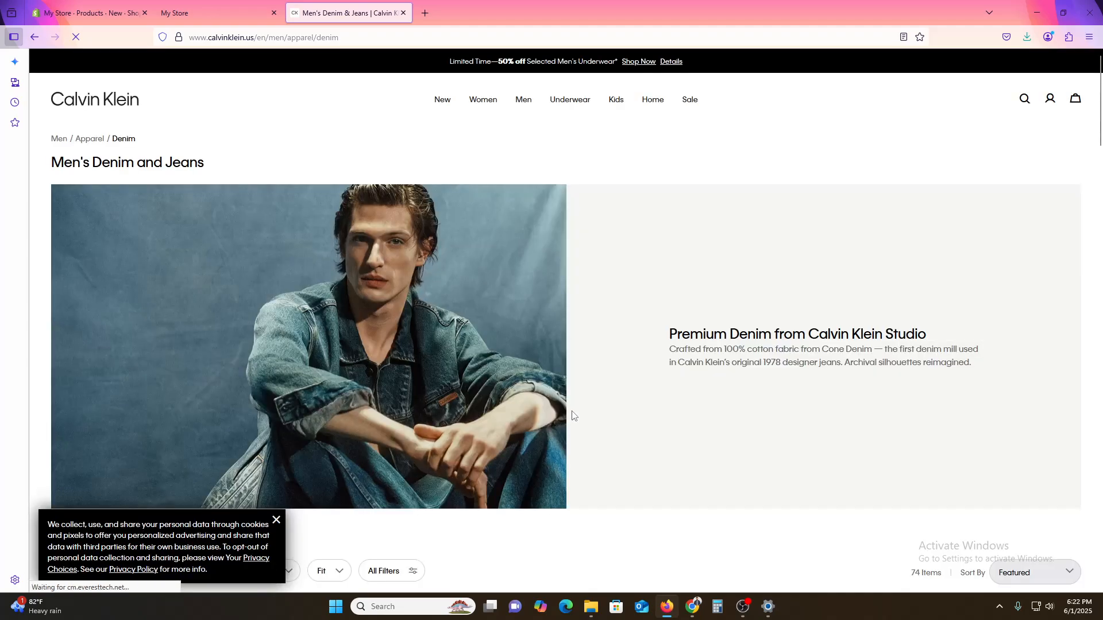
- Open the 90s Trucker Jacket from the denim collection and look over its product page
scroll(202, 264, "down", 10)
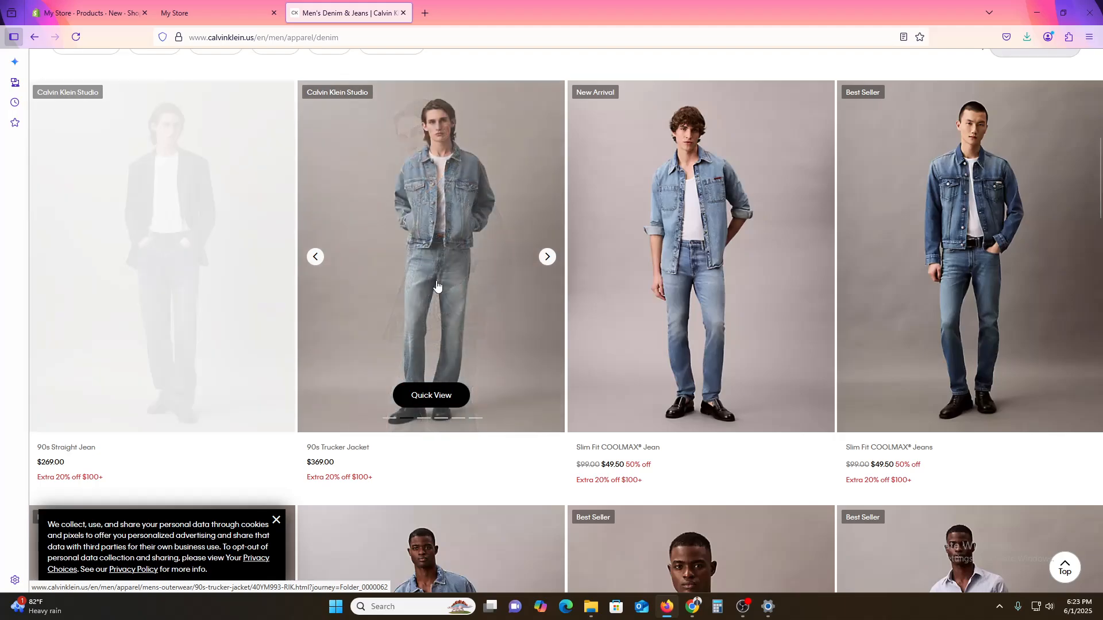
left_click(432, 262)
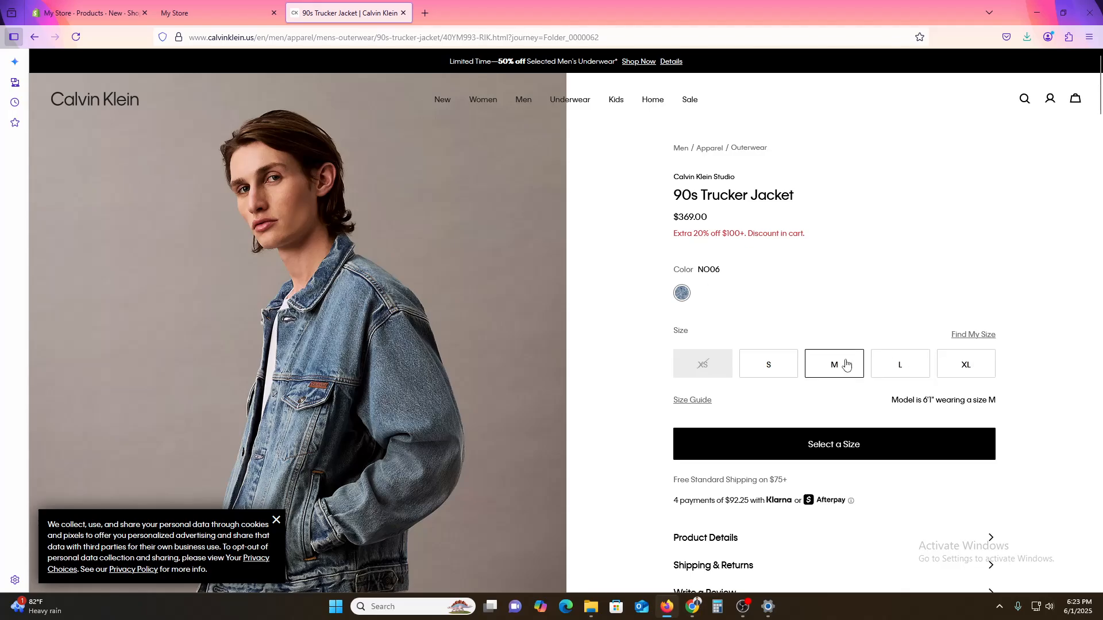
scroll(846, 364, "down", 6)
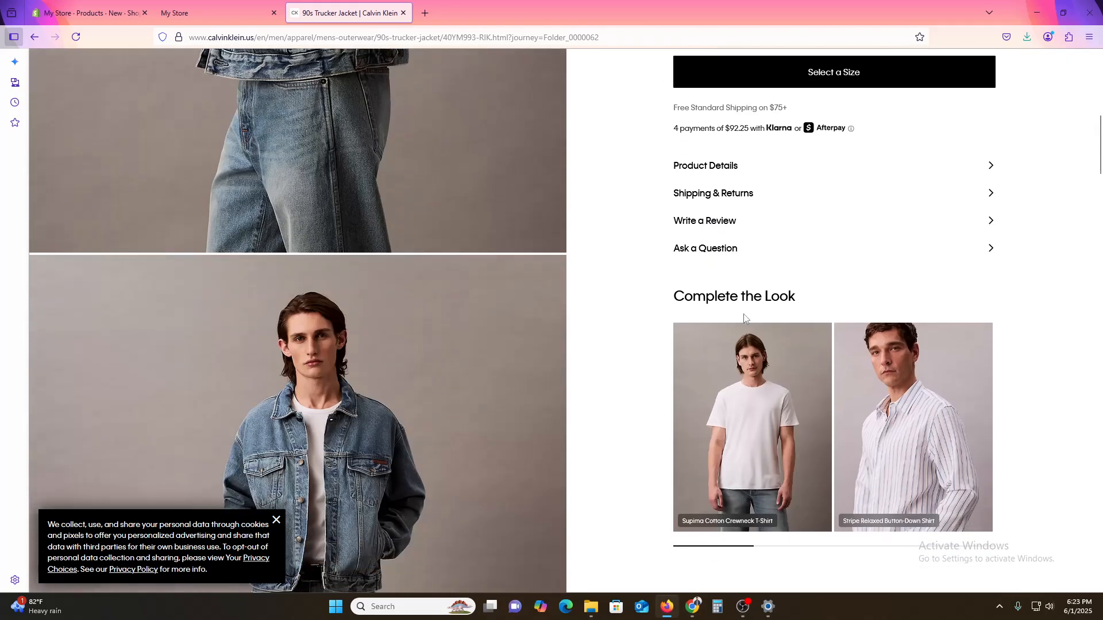
scroll(374, 371, "up", 10)
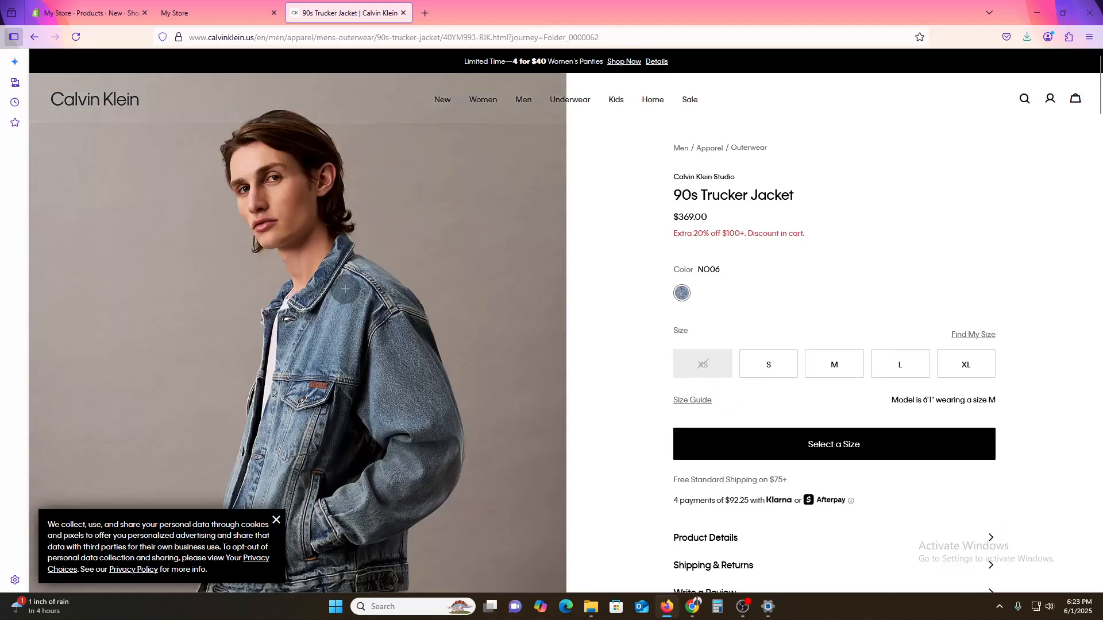
- Open the jacket's main photo full size in its own browser tab and save it to the computer
left_click(345, 289)
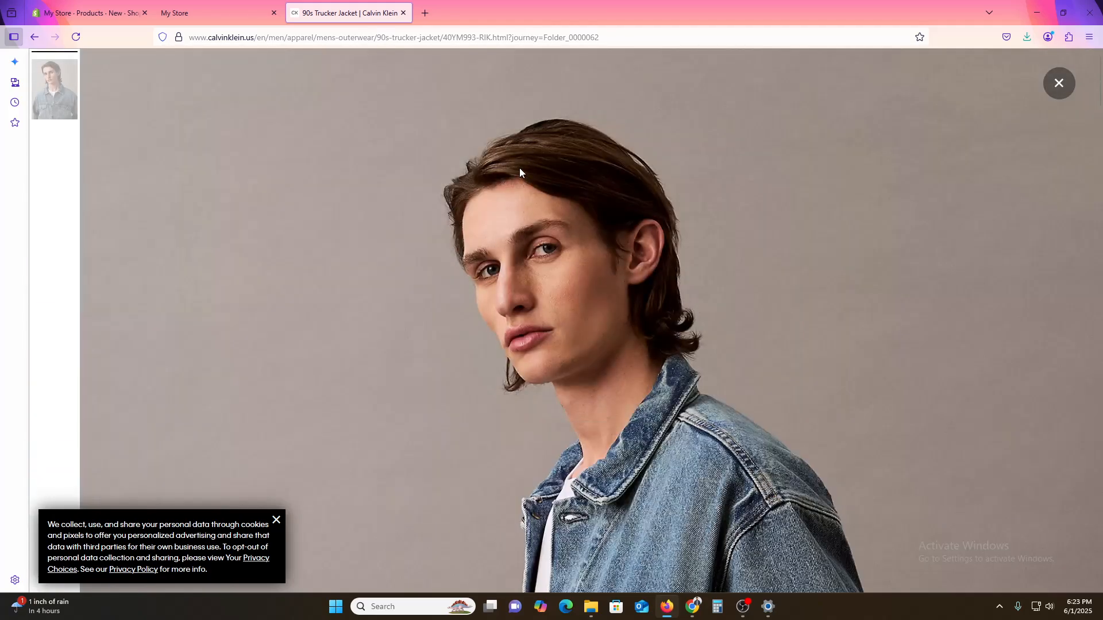
right_click(523, 179)
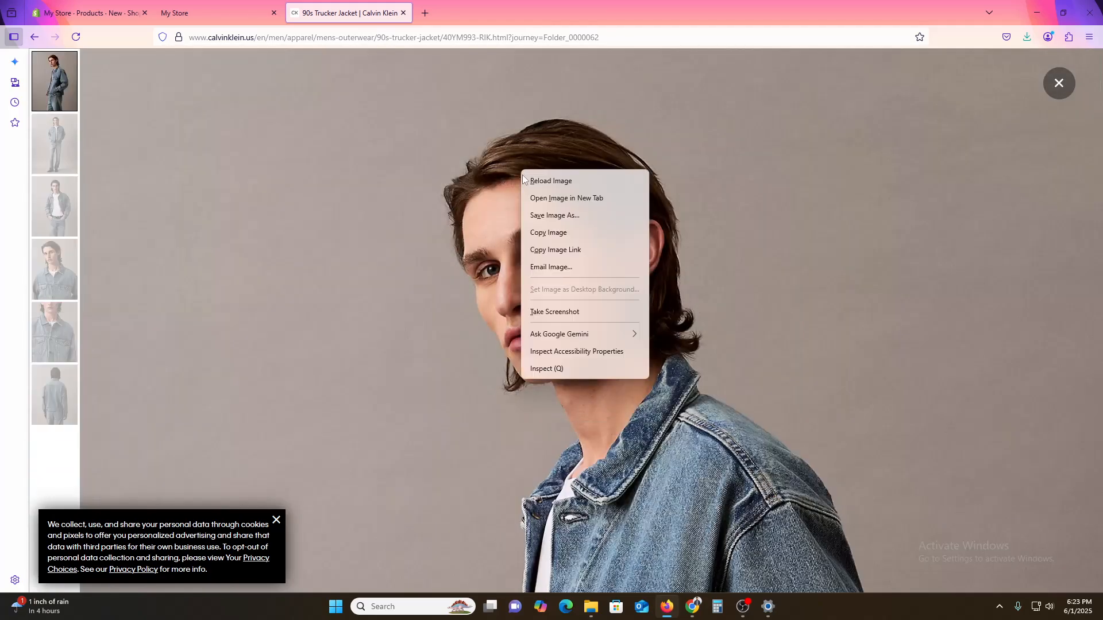
left_click(564, 198)
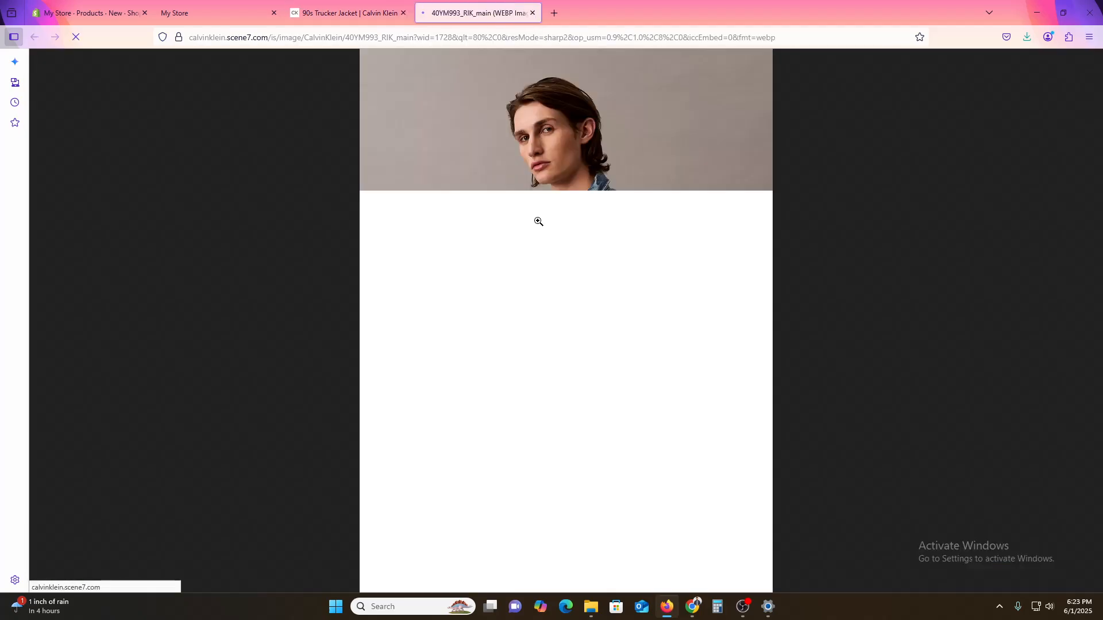
right_click(538, 221)
left_click(557, 252)
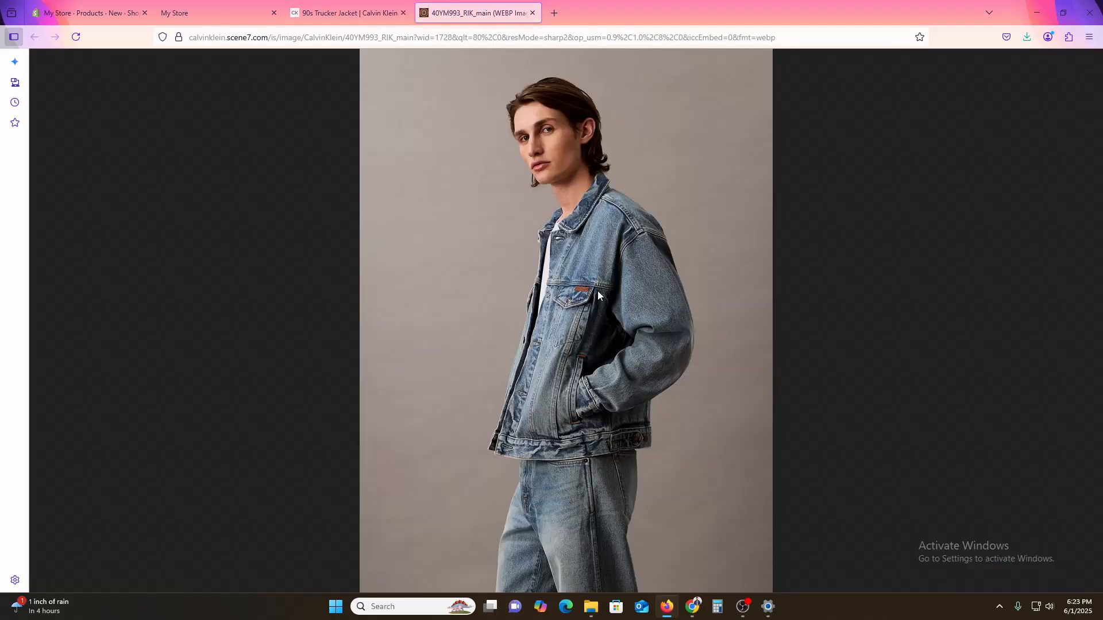
left_click(451, 290)
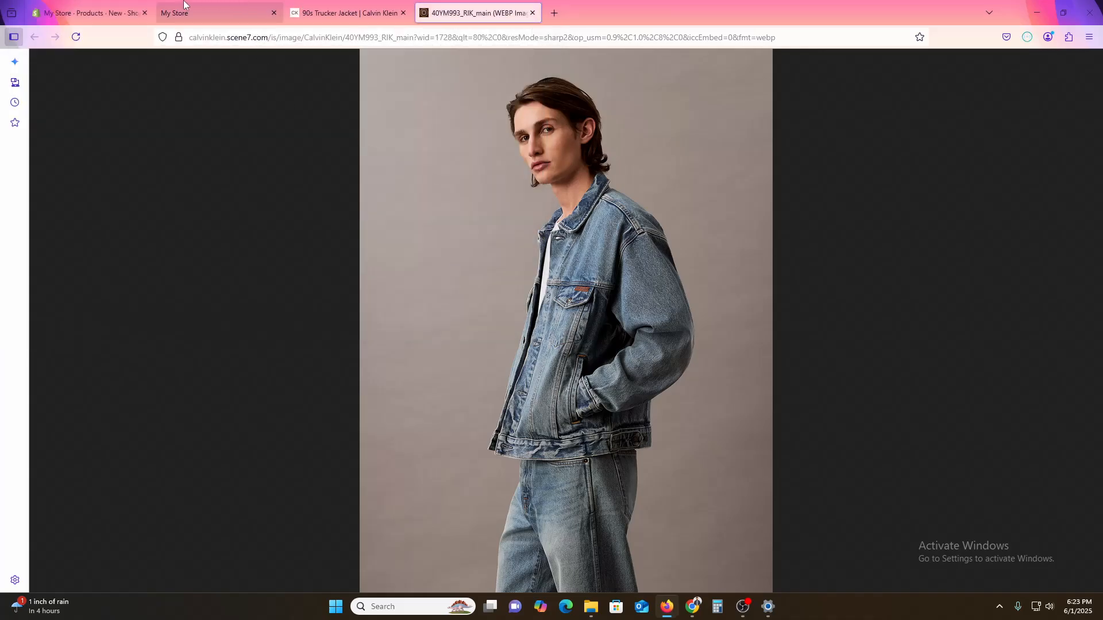
- Go back to the jacket's product page, close the enlarged photo and copy the product name "90s Trucker Jacket"
left_click(128, 4)
left_click(360, 6)
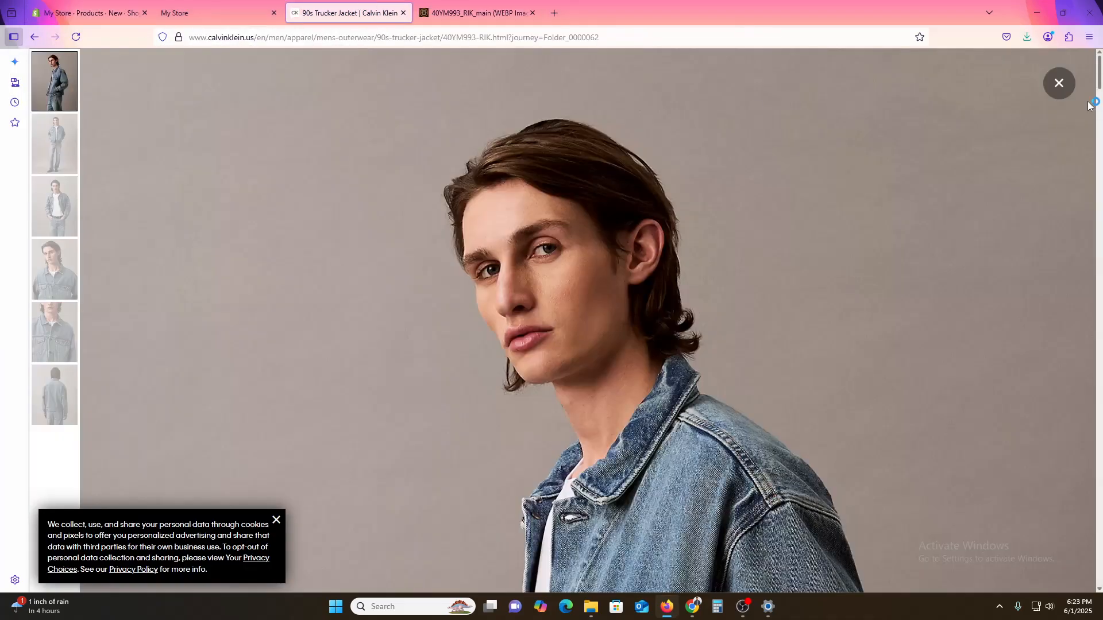
left_click(1052, 97)
triple_click(705, 198)
key("ctrl+c")
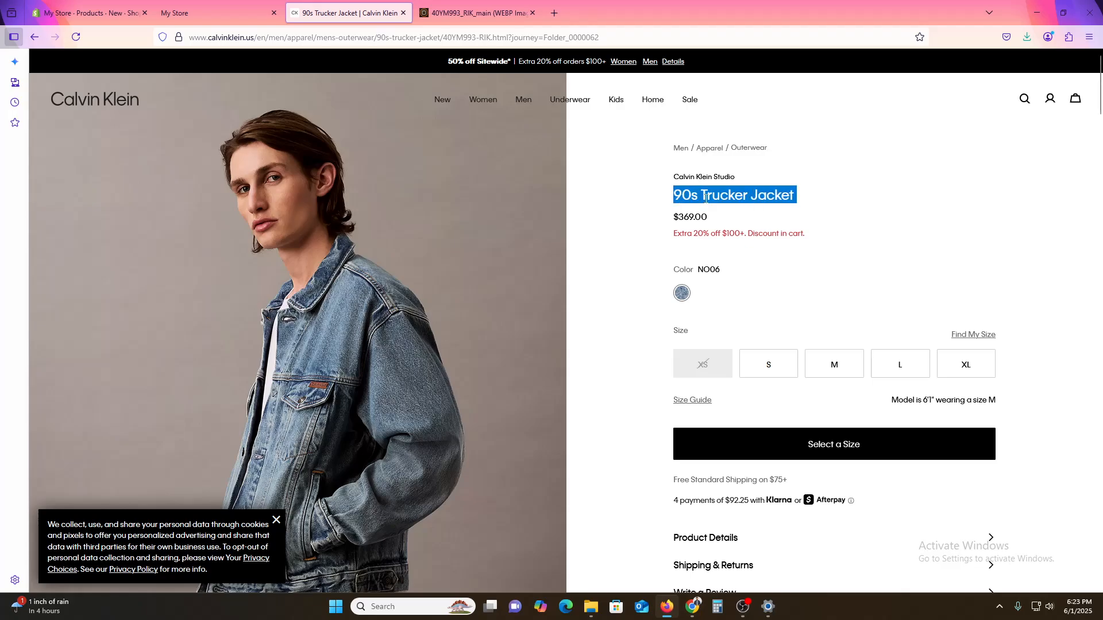
- Title the new Shopify product "90s Trucker Jacket" and upload the image 40YM993_RIK_main as its media
left_click(115, 12)
left_click(396, 145)
key("ctrl+v")
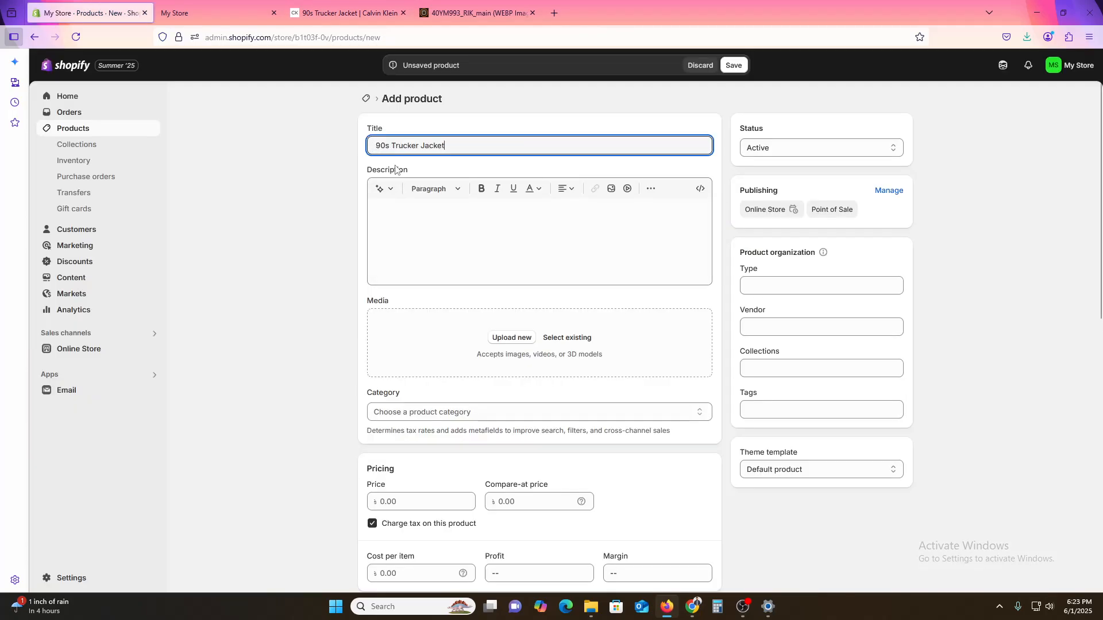
left_click(512, 339)
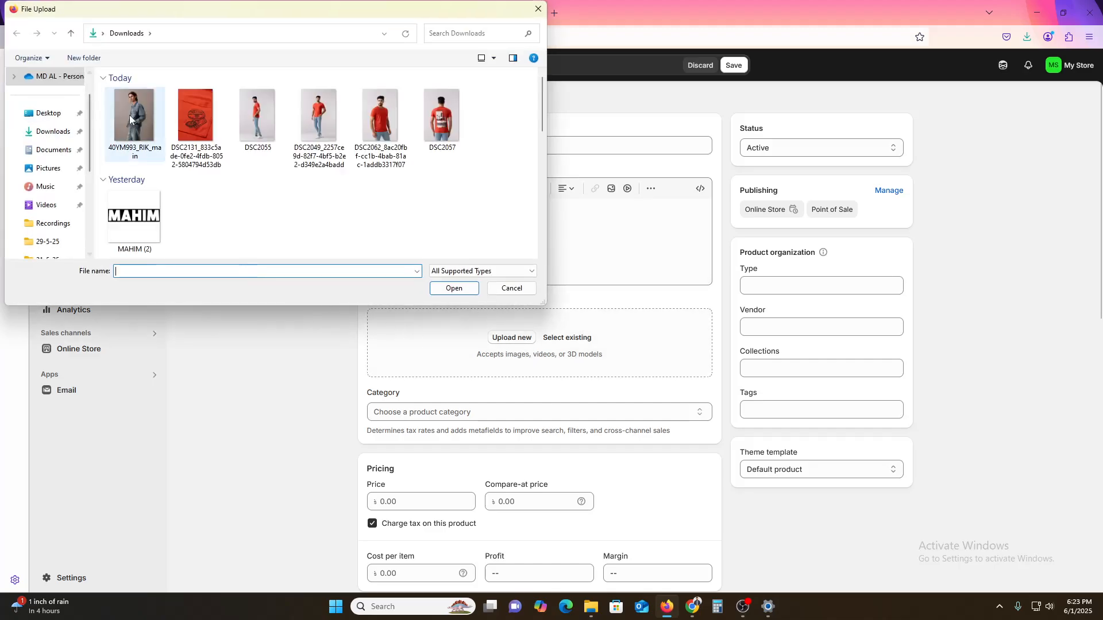
double_click(130, 115)
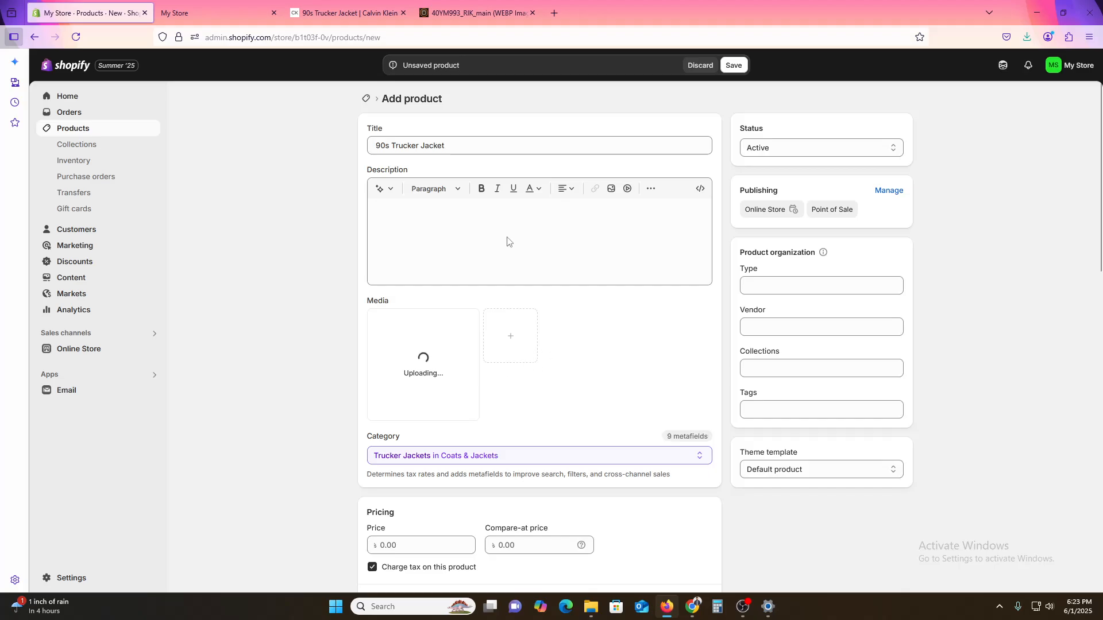
- Open the jacket's second photo, 40YM993_RIK_alternate1, in its own browser tab from the Calvin Klein page and save it to the computer
left_click(344, 13)
scroll(434, 339, "down", 6)
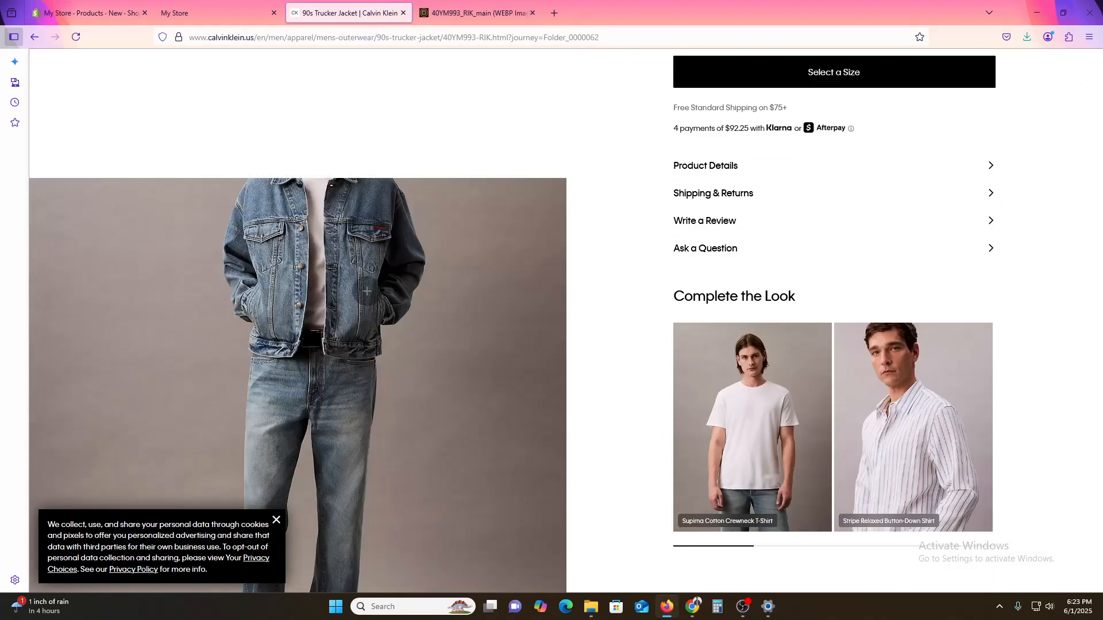
left_click(434, 339)
right_click(597, 224)
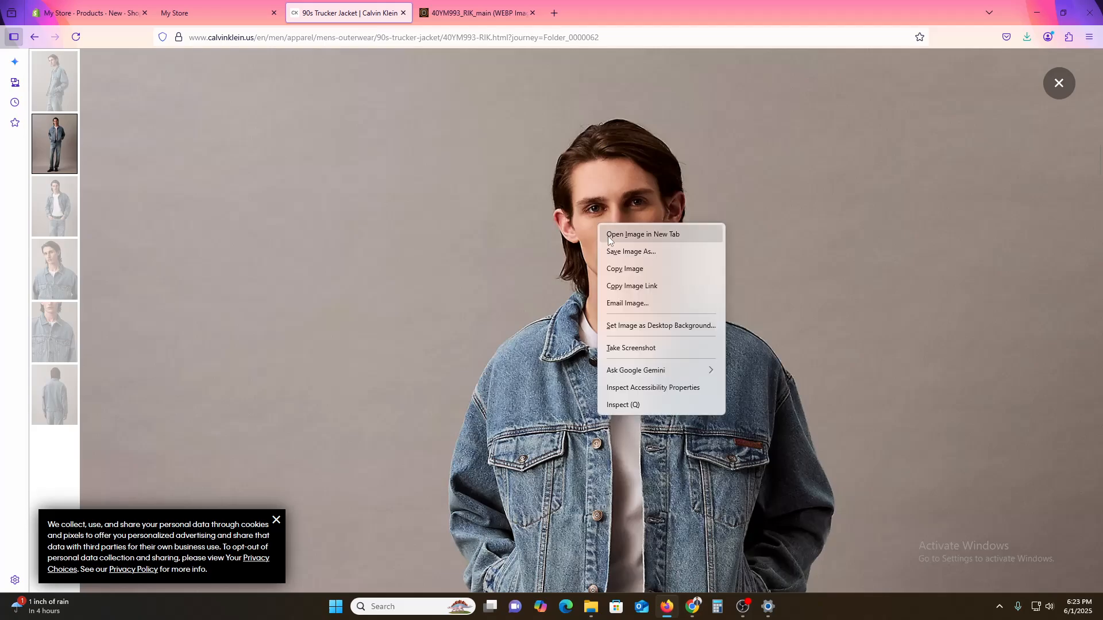
left_click(609, 235)
right_click(539, 184)
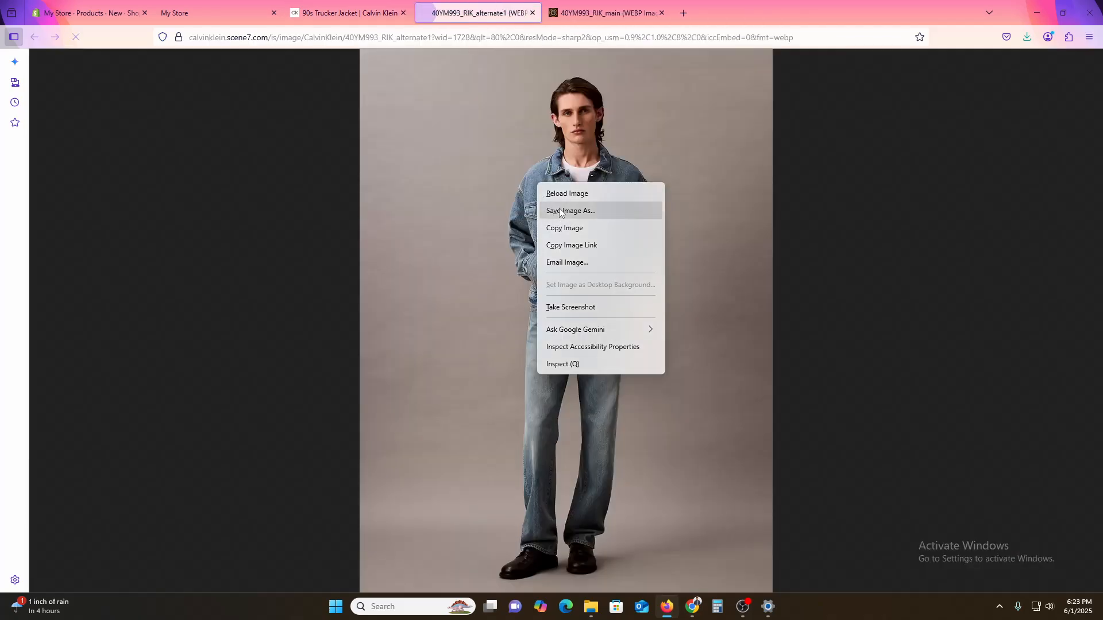
left_click(560, 211)
left_click(452, 288)
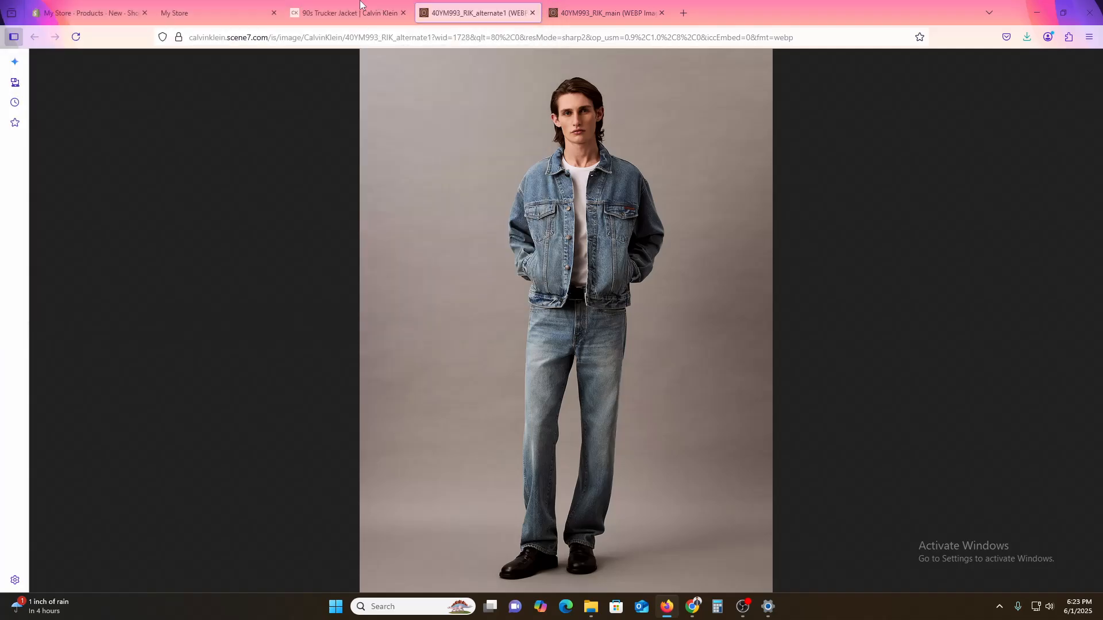
- Open the jacket's third photo, 40YM993_RIK_alternate2, in its own browser tab from the Calvin Klein page and save it to the computer
left_click(392, 5)
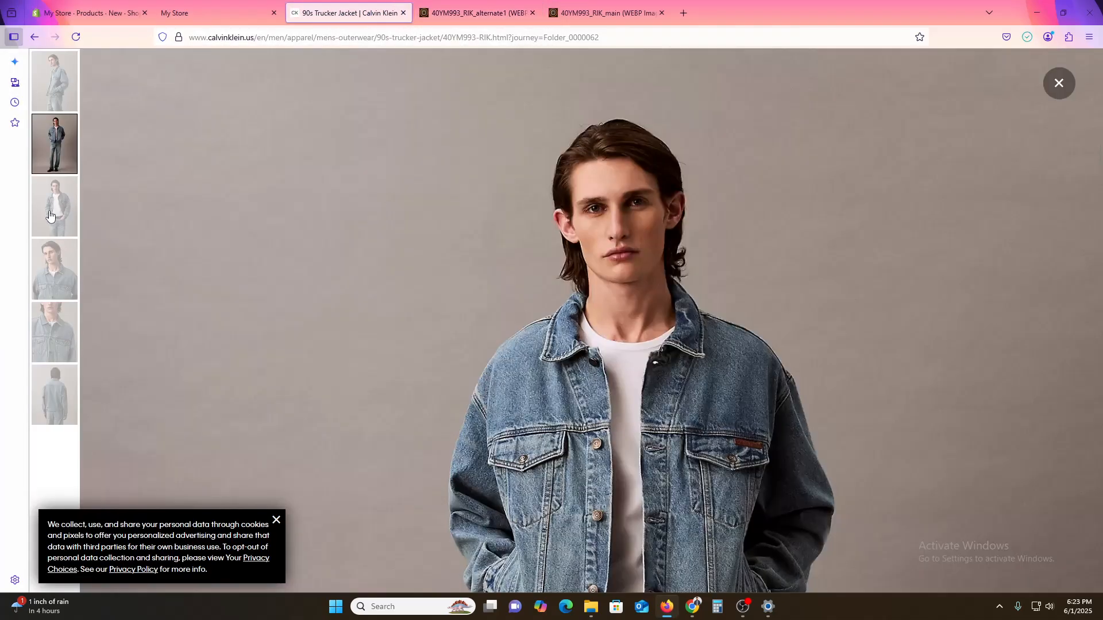
left_click(49, 215)
right_click(499, 210)
right_click(310, 226)
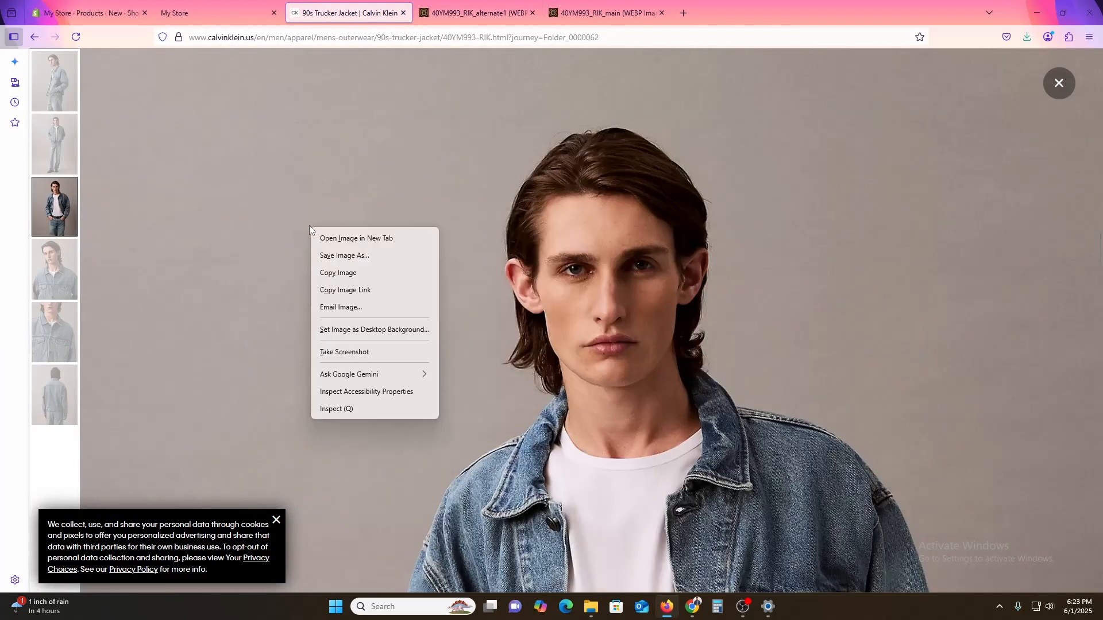
left_click(366, 239)
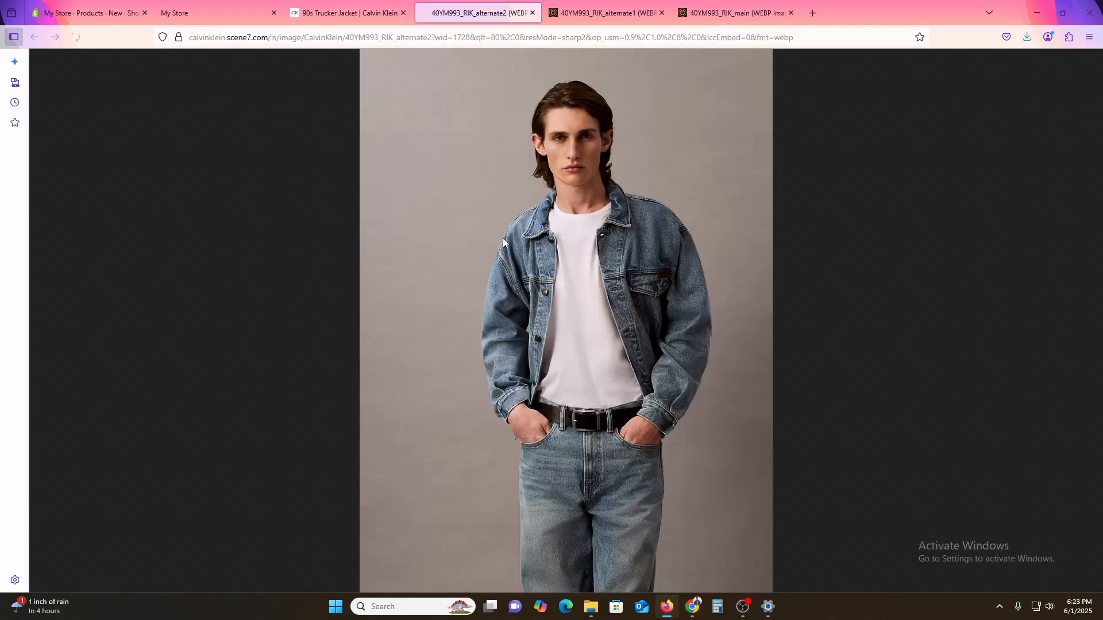
key("ctrl+s")
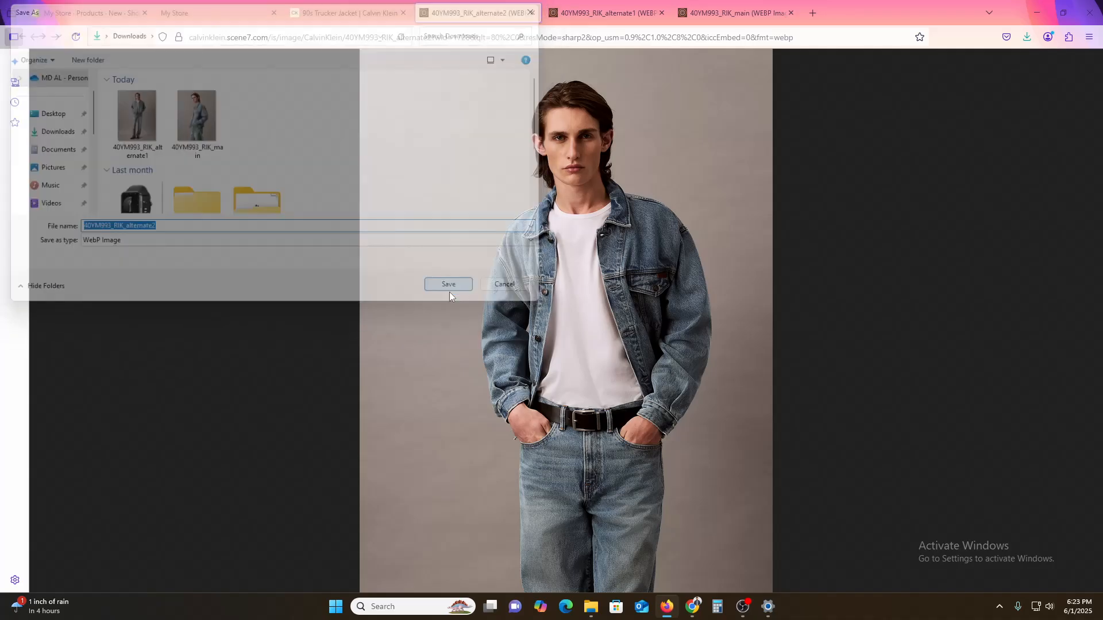
left_click(449, 291)
- Upload the images 40YM993_RIK_alternate1 and 40YM993_RIK_alternate2 and add them to the new Shopify product's media
left_click(104, 3)
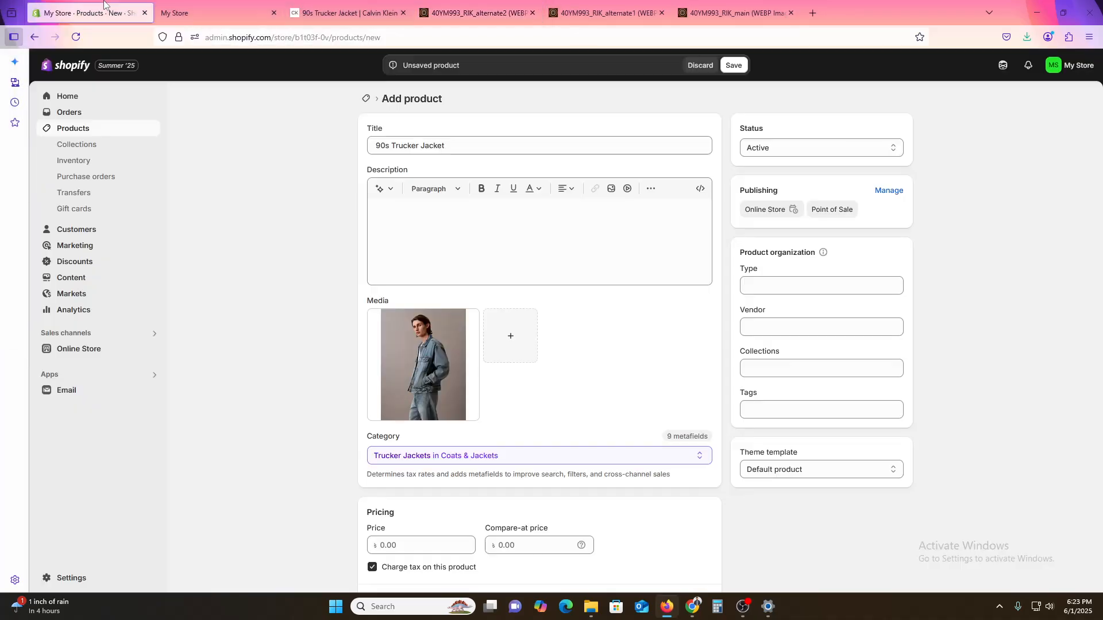
left_click(529, 347)
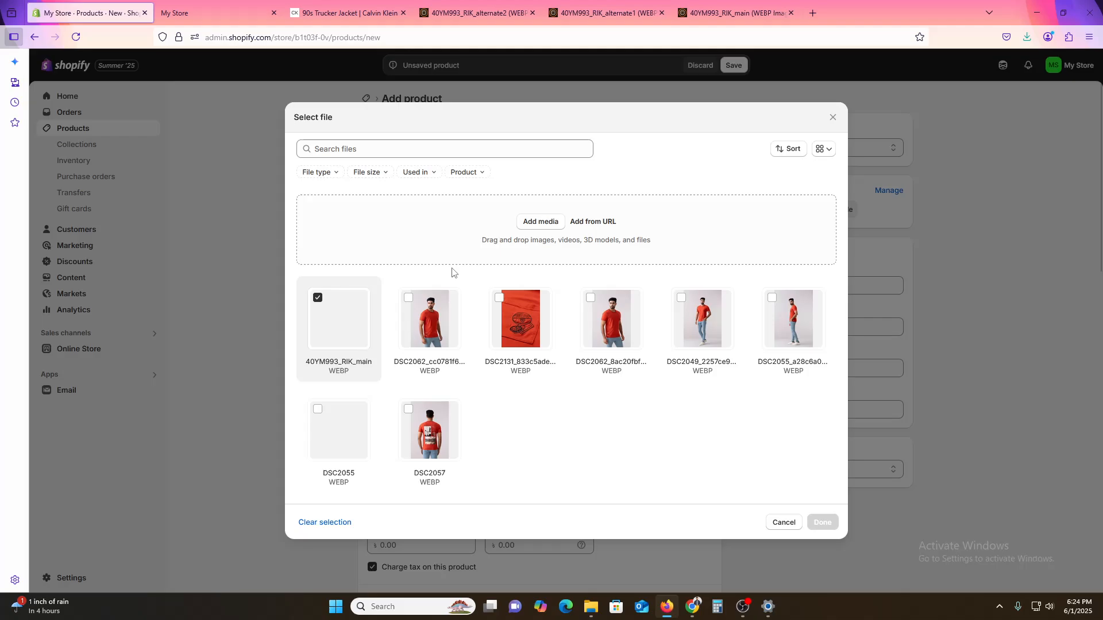
left_click(515, 228)
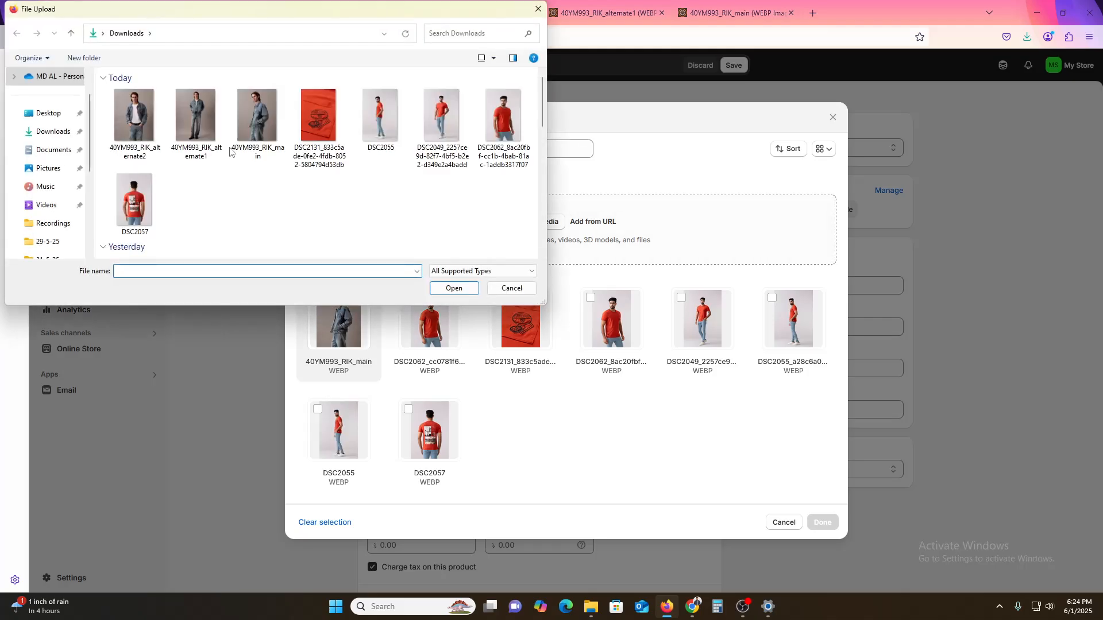
left_click(211, 136)
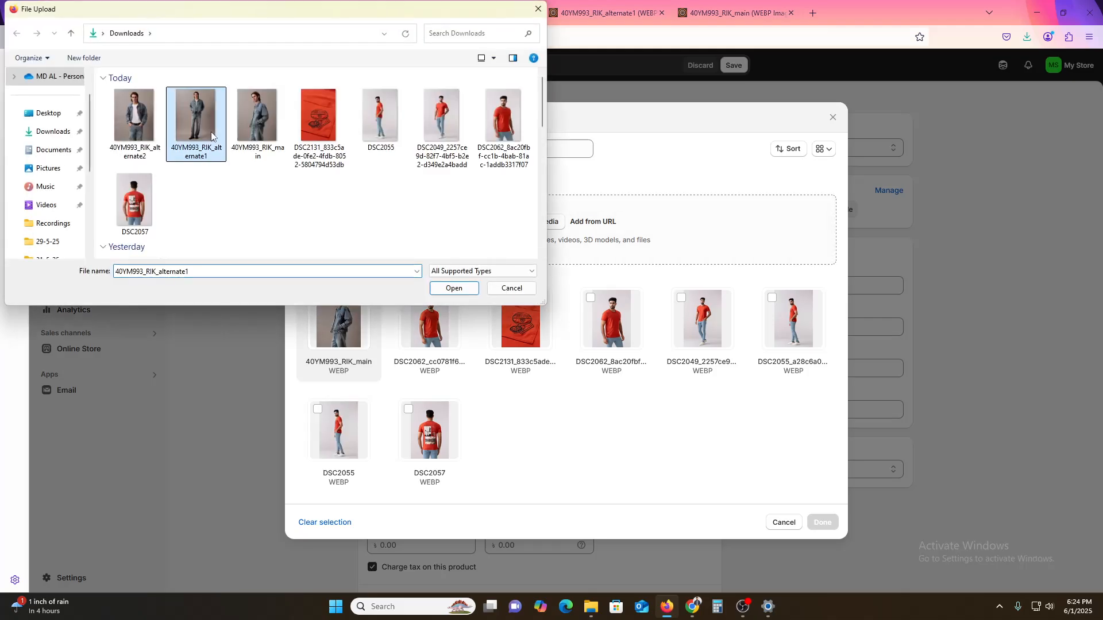
left_click(455, 289)
left_click(551, 221)
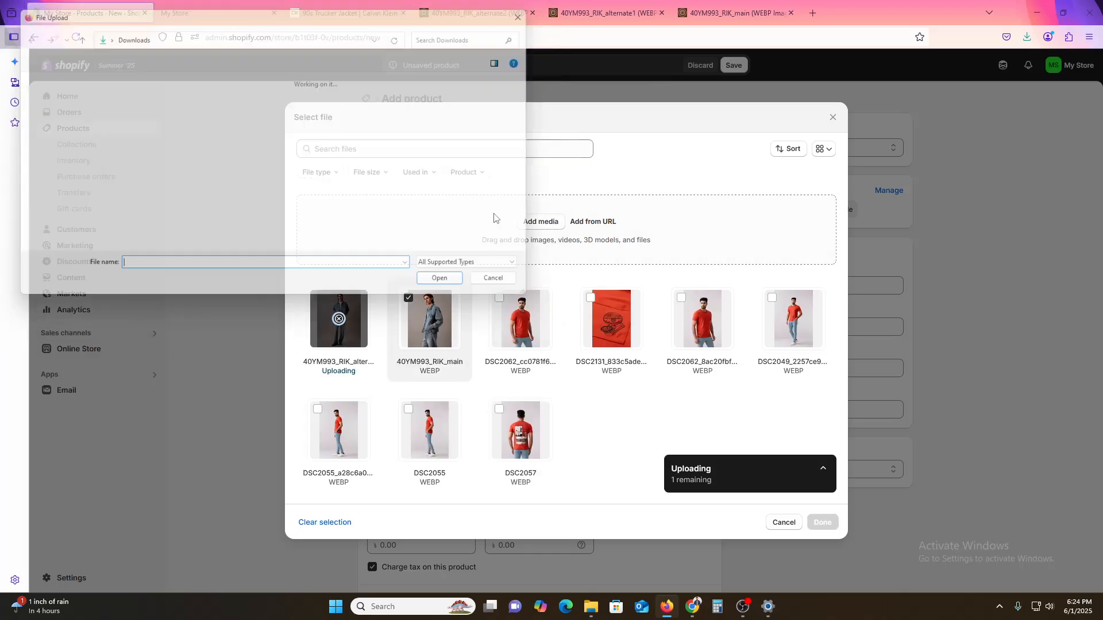
left_click(135, 124)
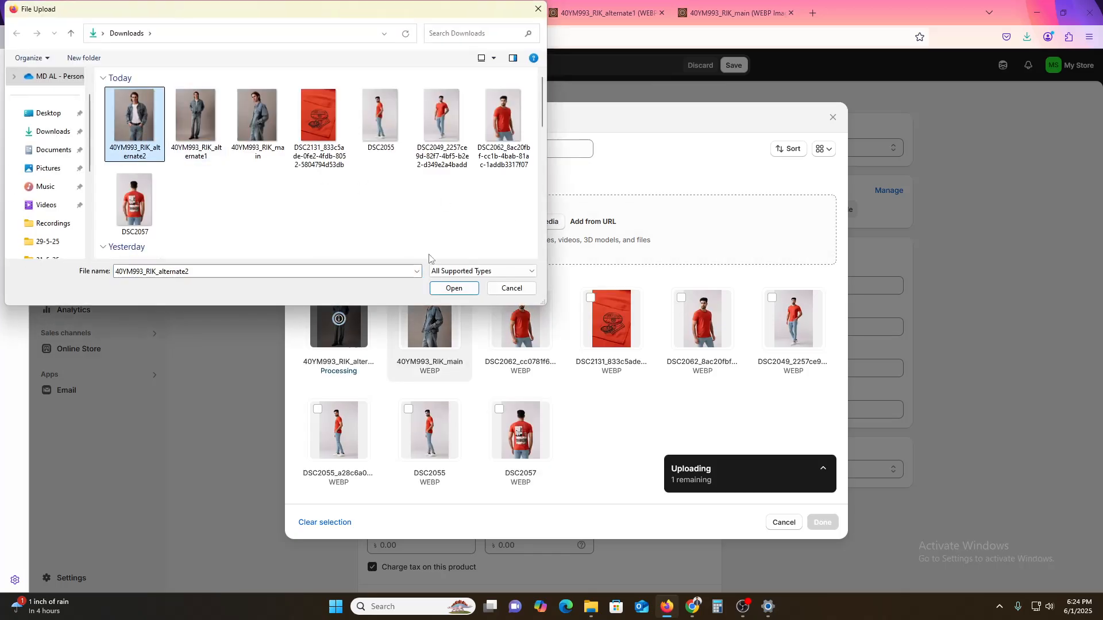
left_click(454, 289)
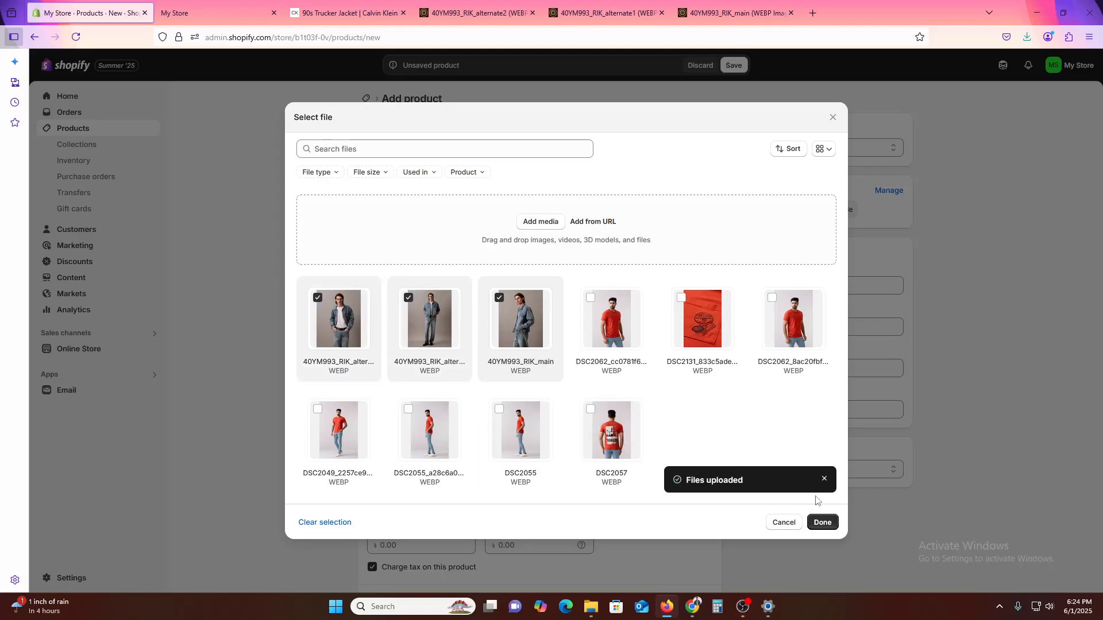
left_click(822, 523)
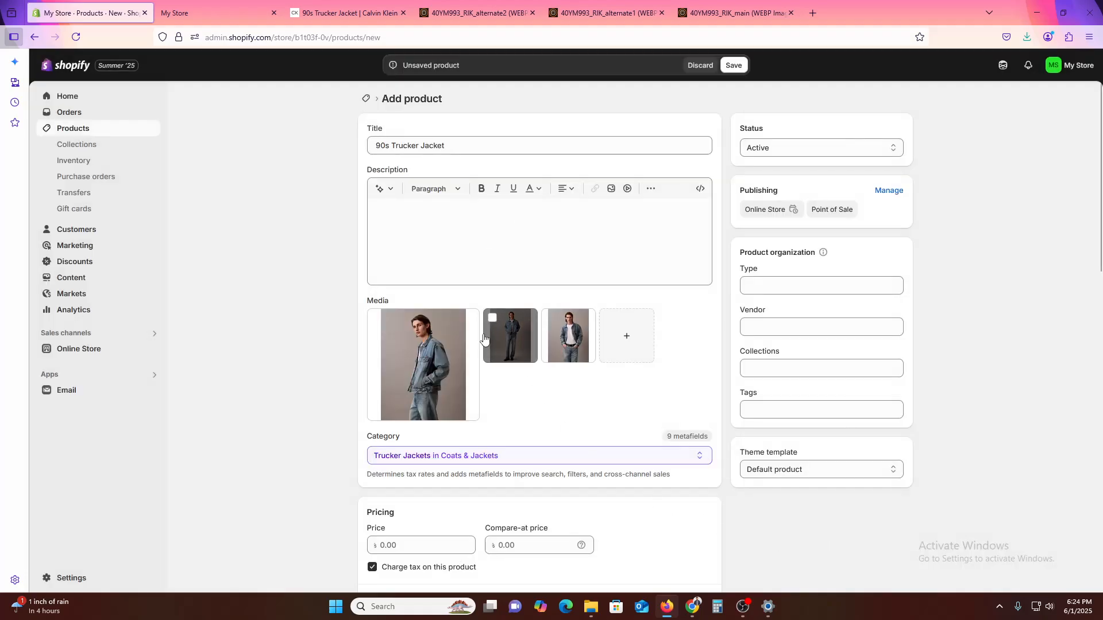
- Copy the jacket's price from its Calvin Klein page and set the Shopify product's price to 369.00
scroll(561, 463, "down", 3)
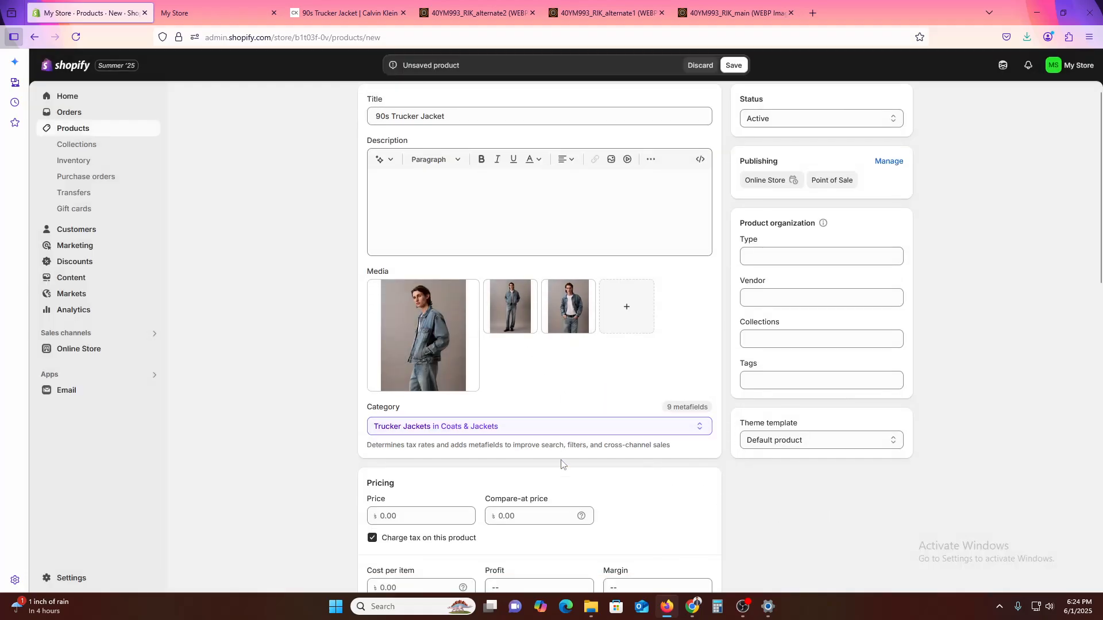
left_click(335, 3)
left_click(1060, 83)
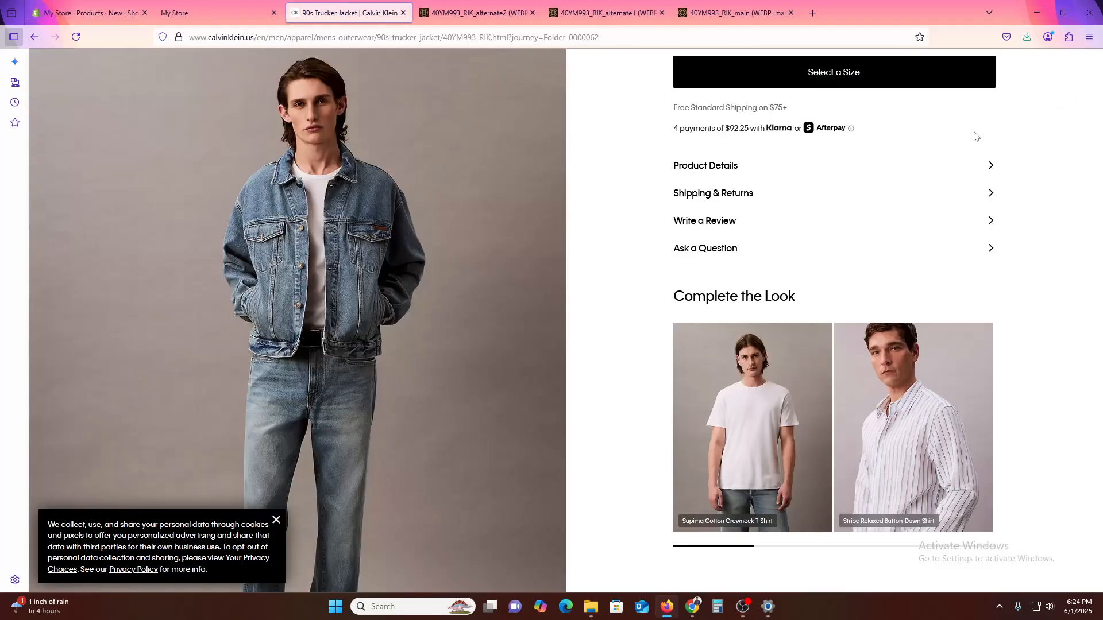
scroll(851, 487, "up", 6)
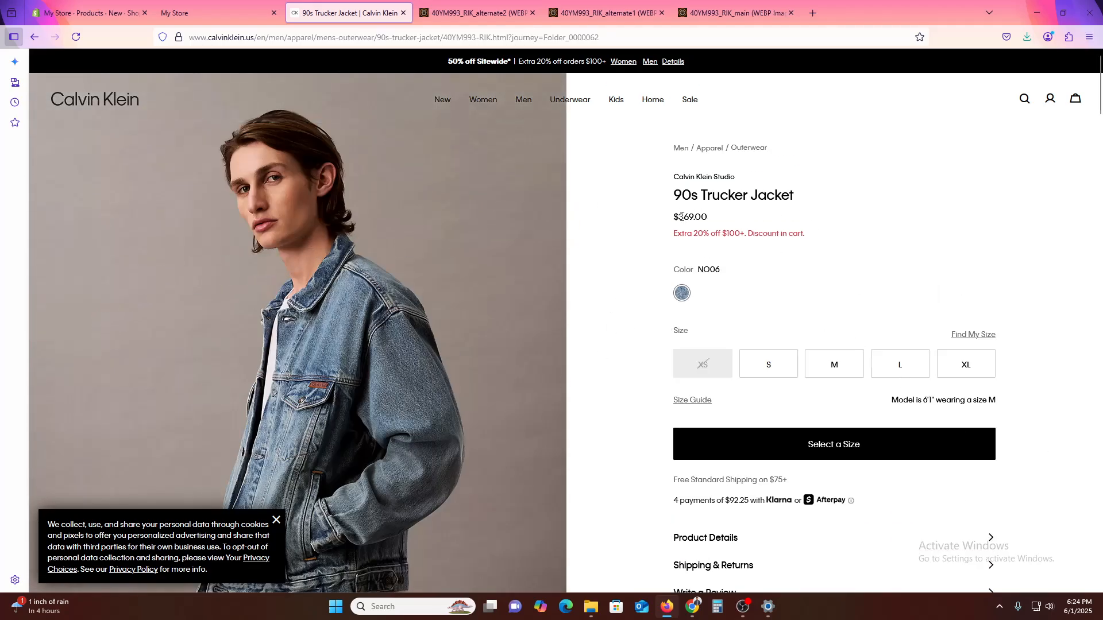
left_click_drag(675, 217, 709, 217)
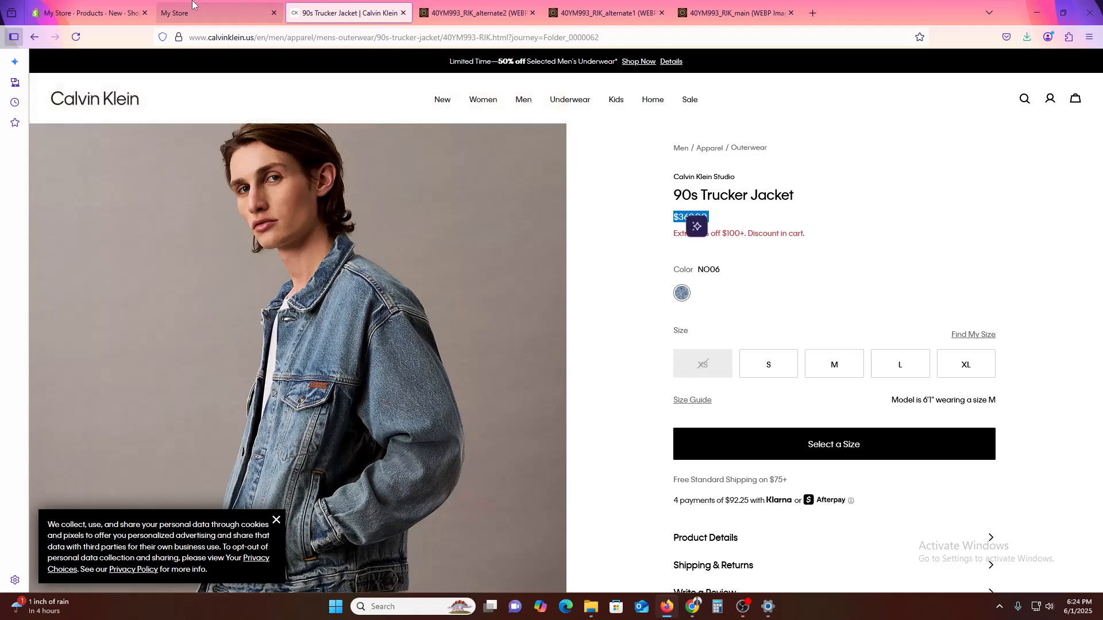
left_click(86, 12)
left_click(402, 378)
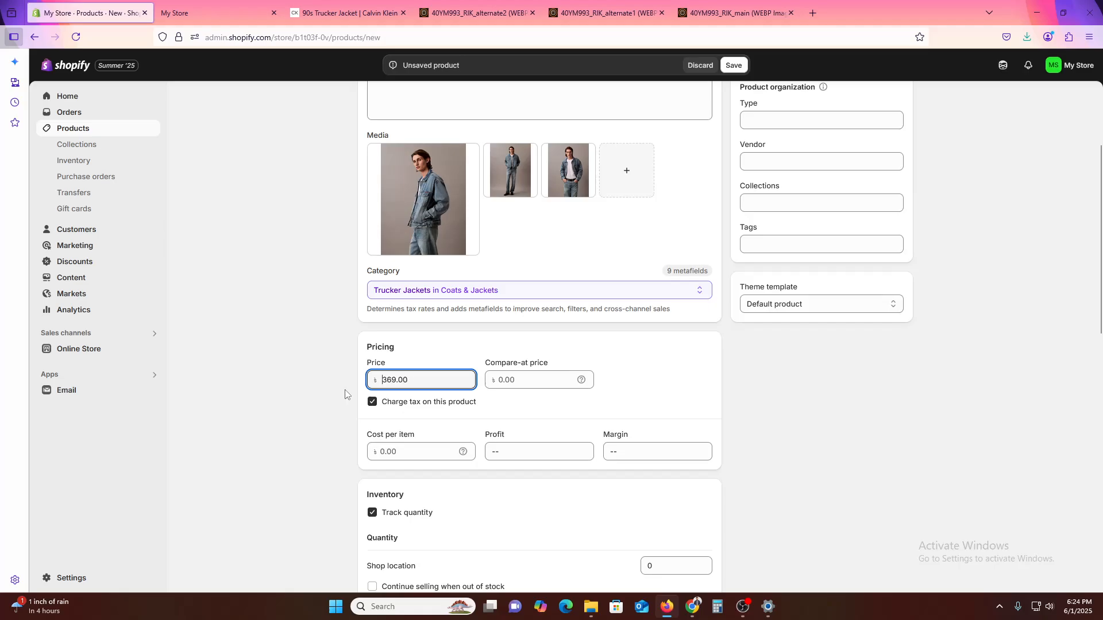
left_click(360, 440)
- Turn off quantity tracking for the product and set its country/region of origin to United States
scroll(407, 458, "down", 2)
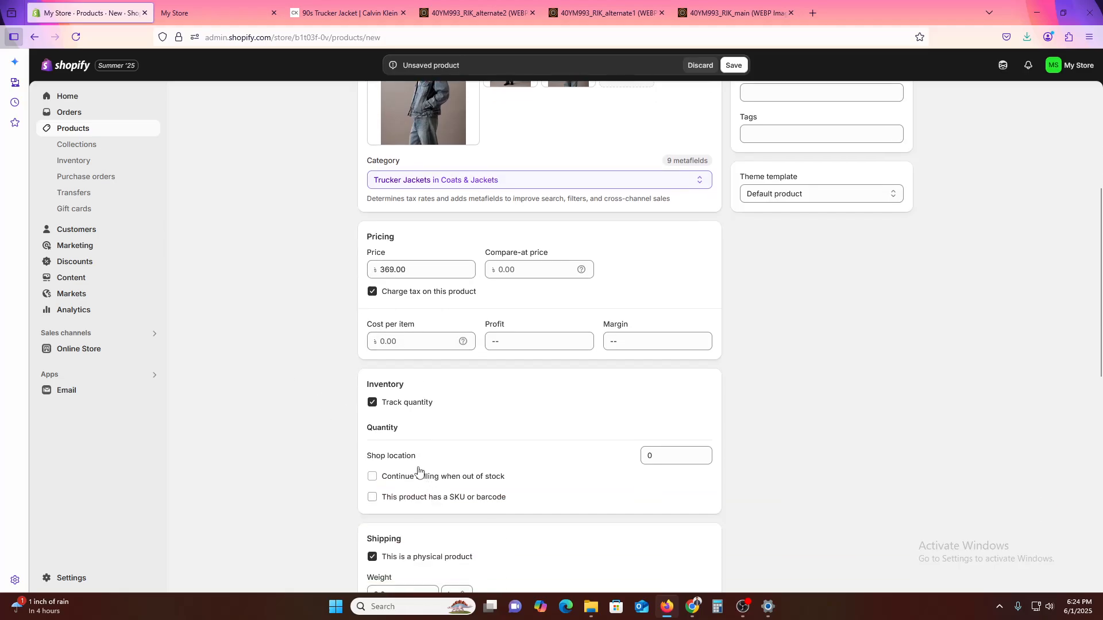
left_click(406, 411)
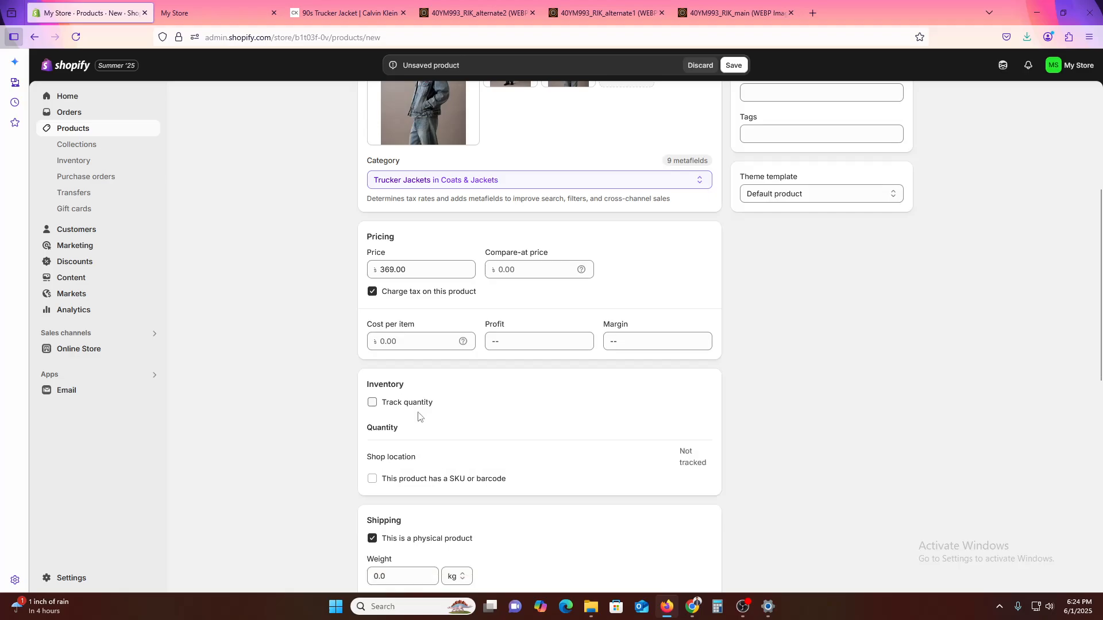
scroll(466, 463, "down", 4)
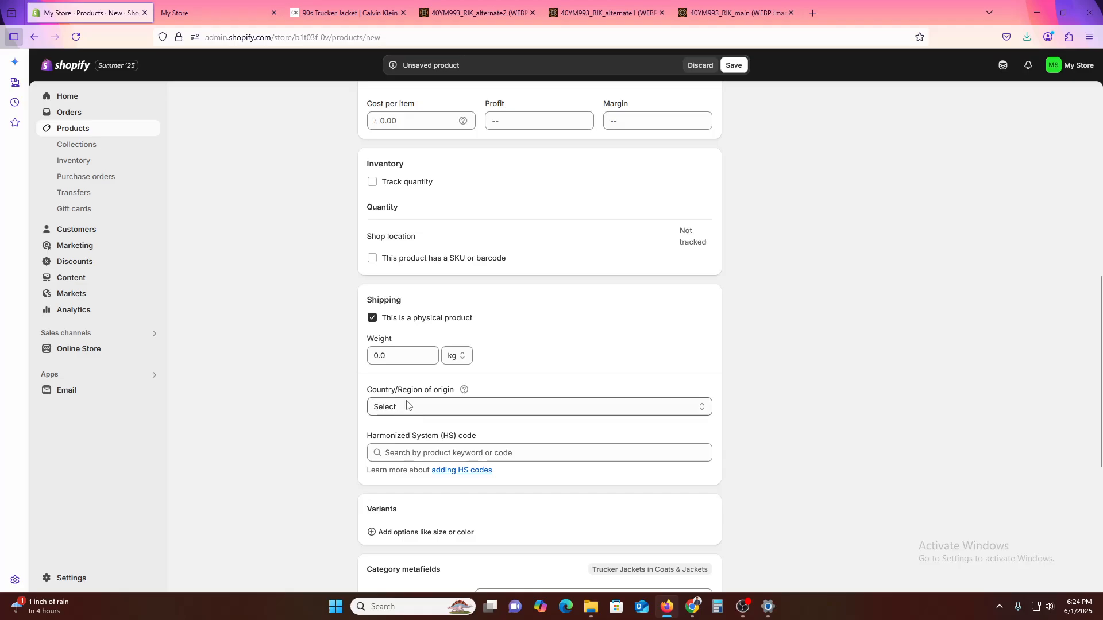
left_click(417, 411)
scroll(466, 253, "down", 15)
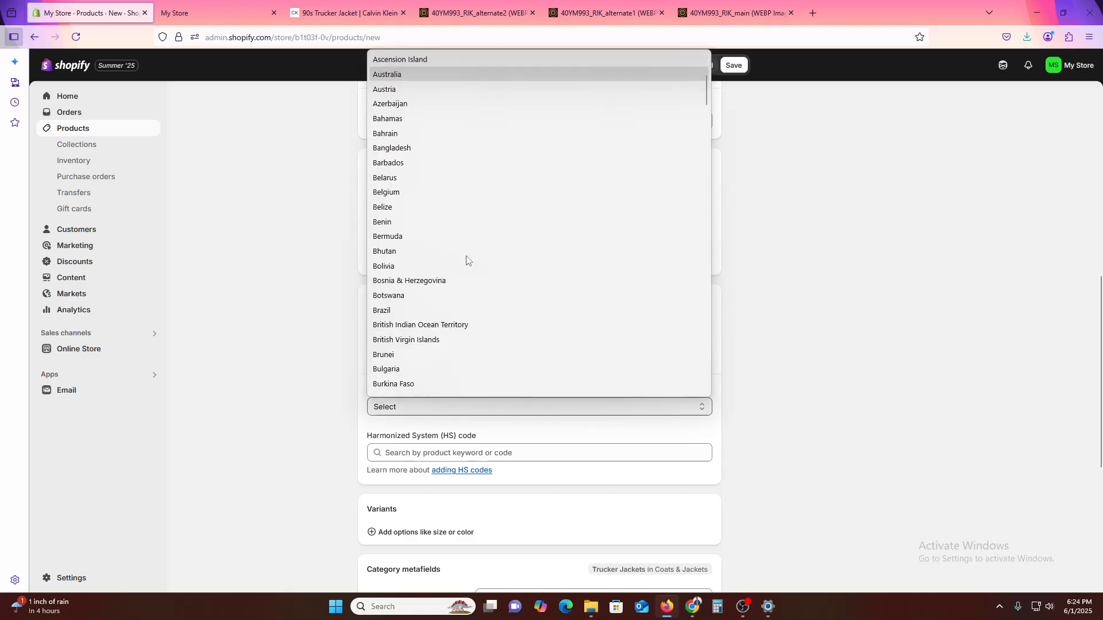
scroll(477, 321, "down", 20)
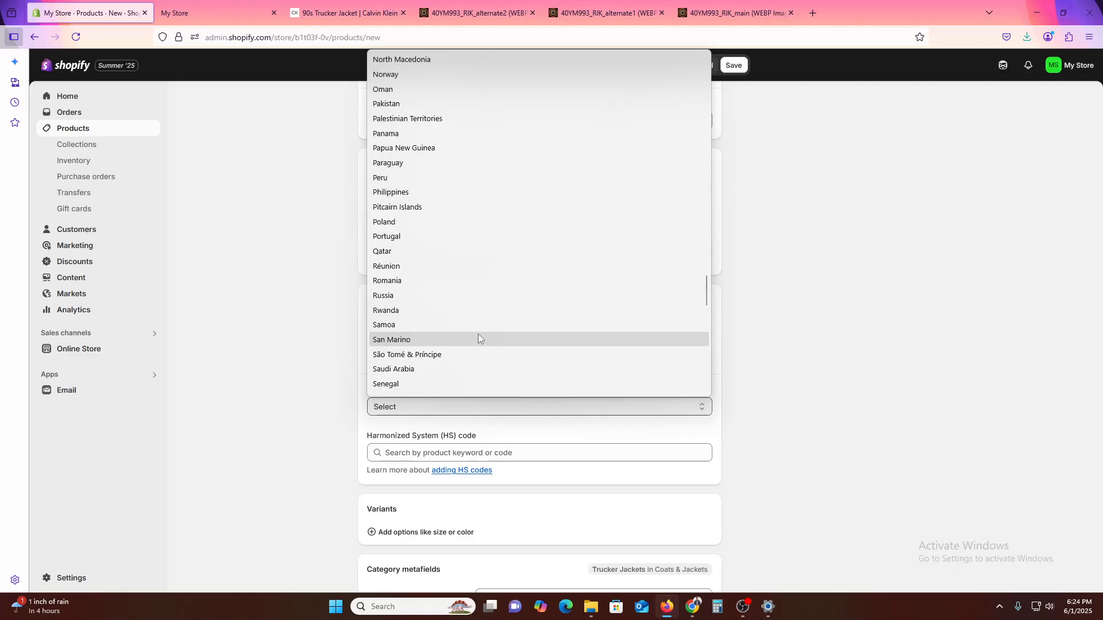
scroll(483, 336, "up", 2)
scroll(490, 336, "down", 2)
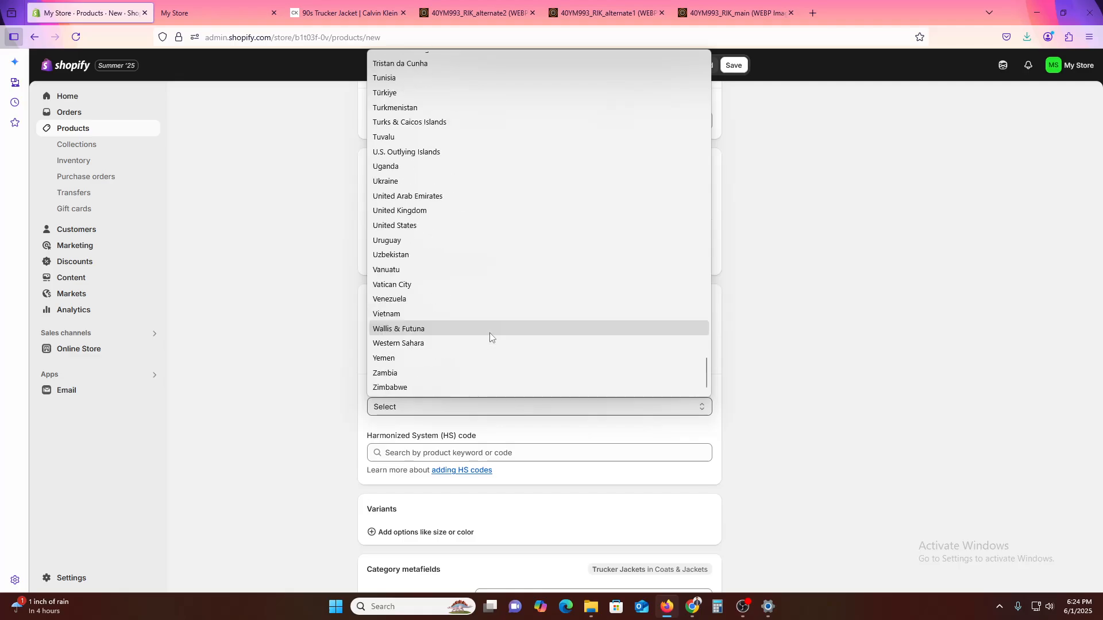
left_click(446, 225)
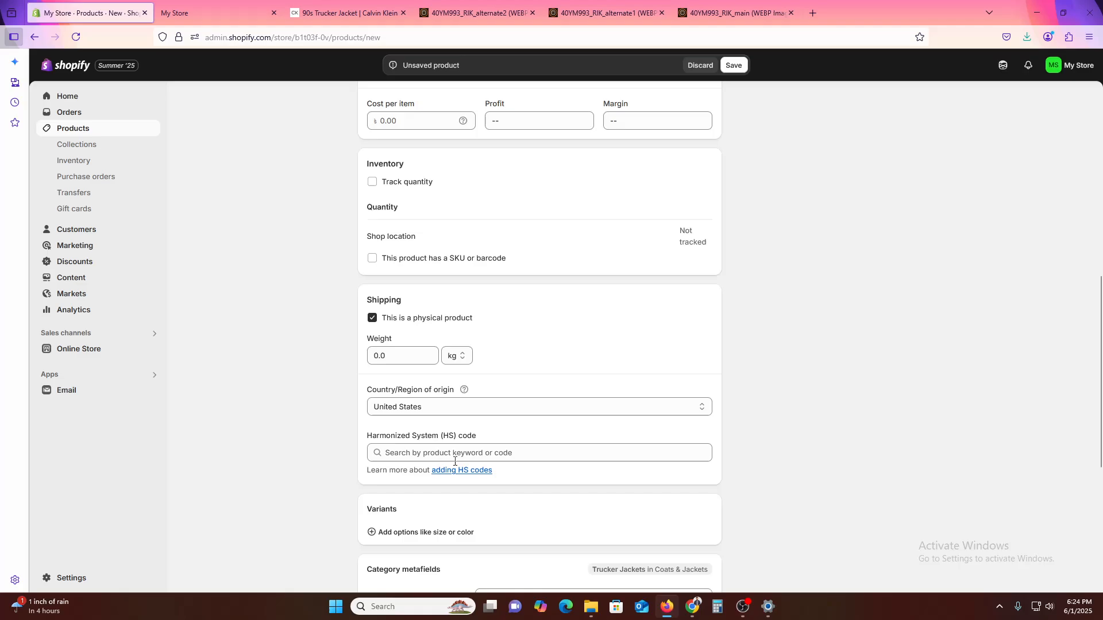
- Add a Size option to the product's variants
scroll(273, 446, "down", 3)
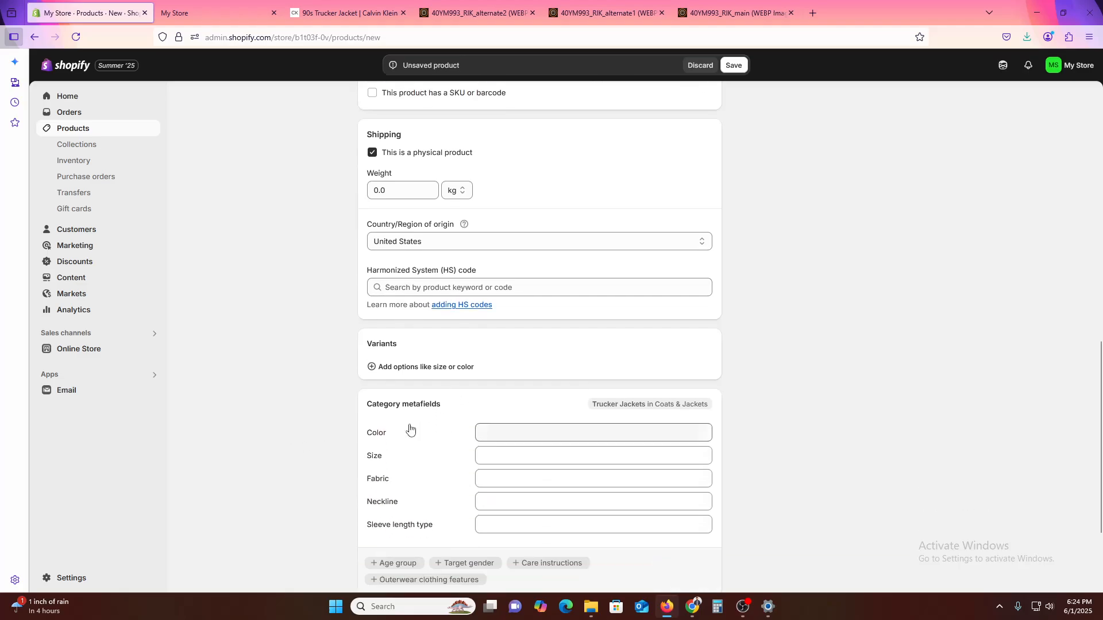
left_click(413, 370)
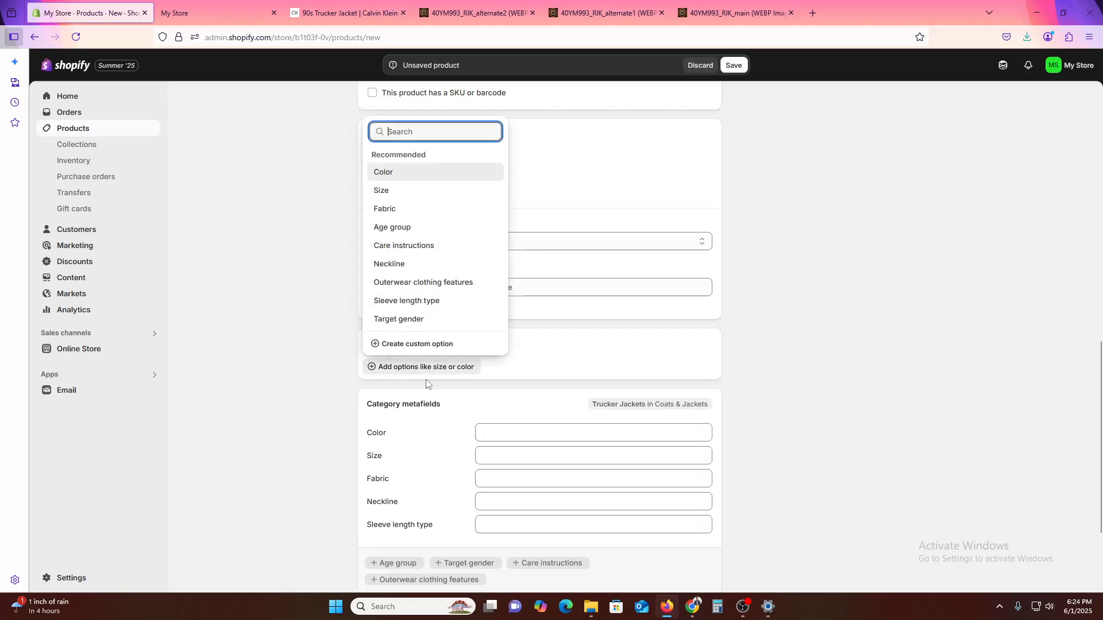
left_click(411, 198)
left_click(456, 430)
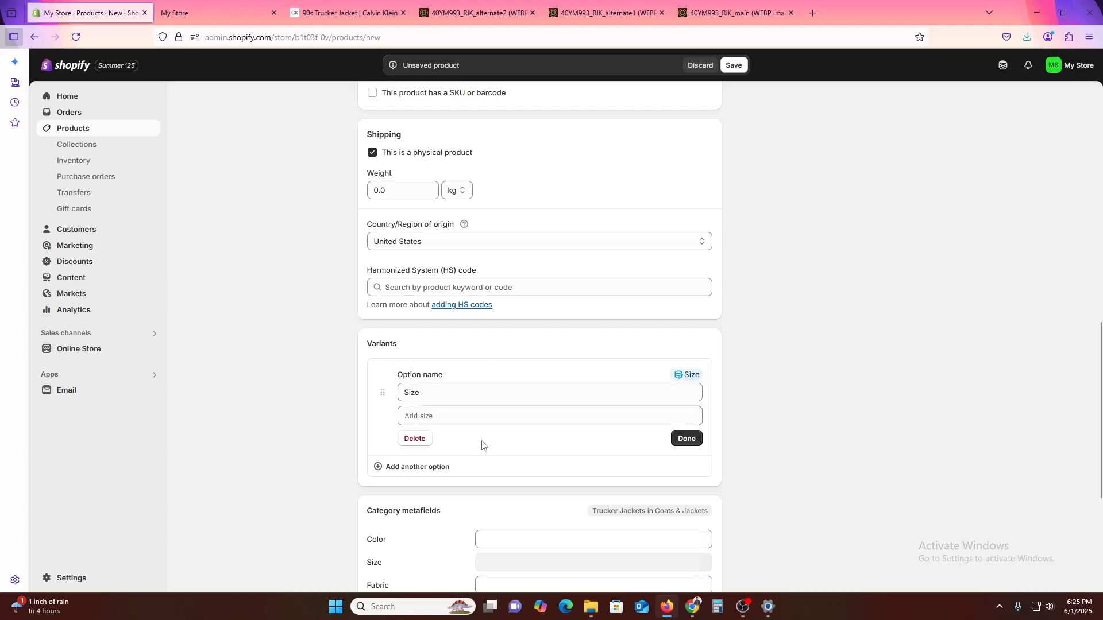
- Check the sizes offered on the Calvin Klein page and give the Size option the values S, M, L and XL
left_click(445, 417)
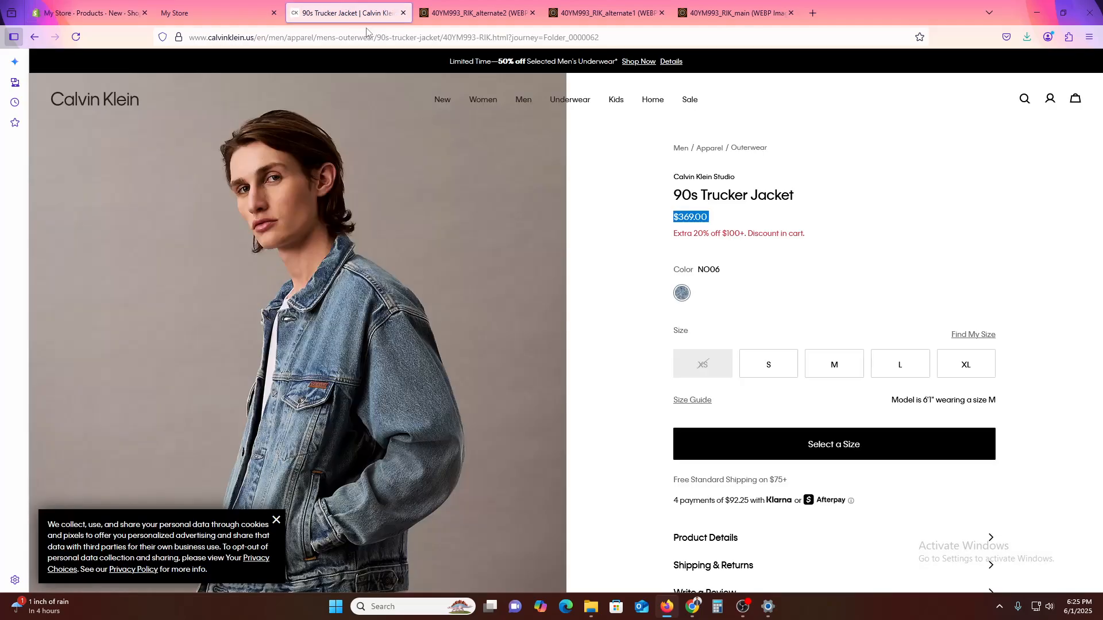
left_click(345, 13)
left_click(89, 13)
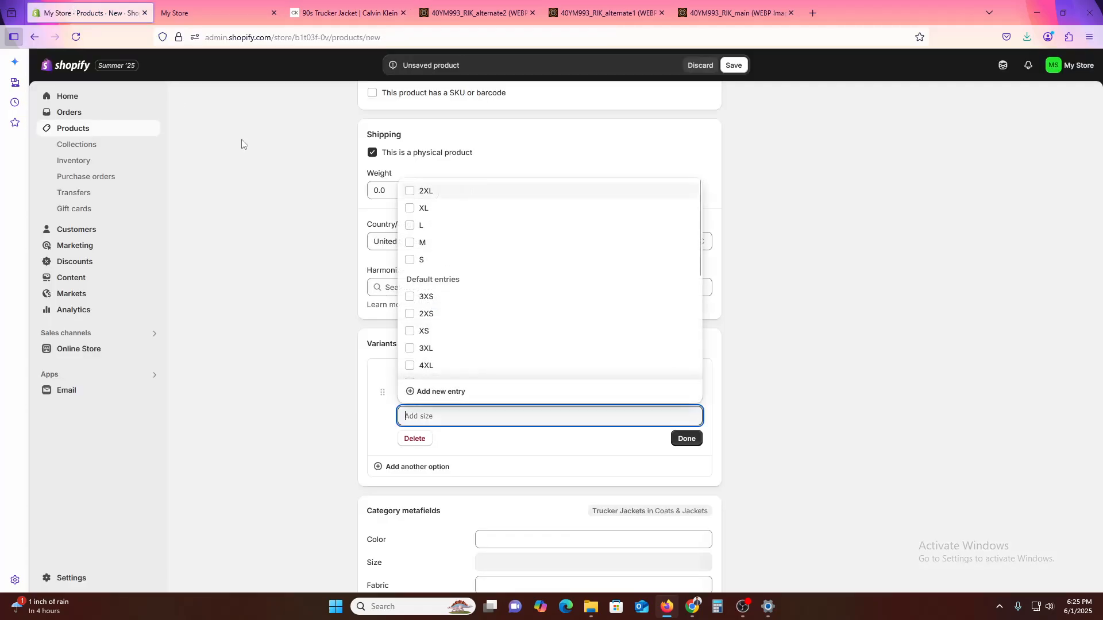
left_click(434, 258)
left_click(438, 243)
left_click(438, 225)
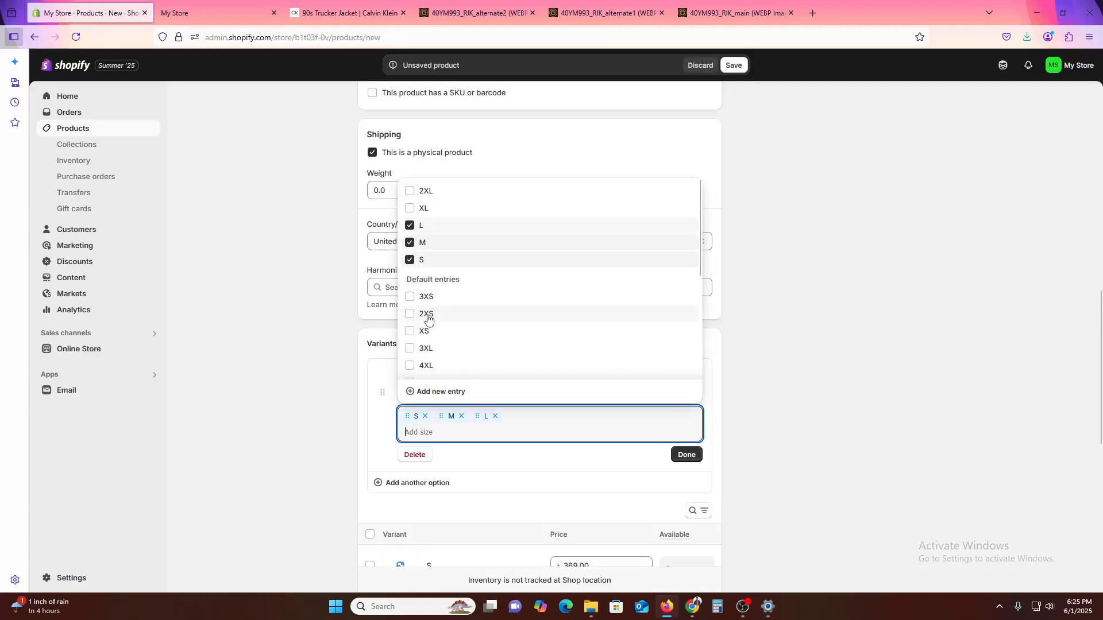
left_click(445, 211)
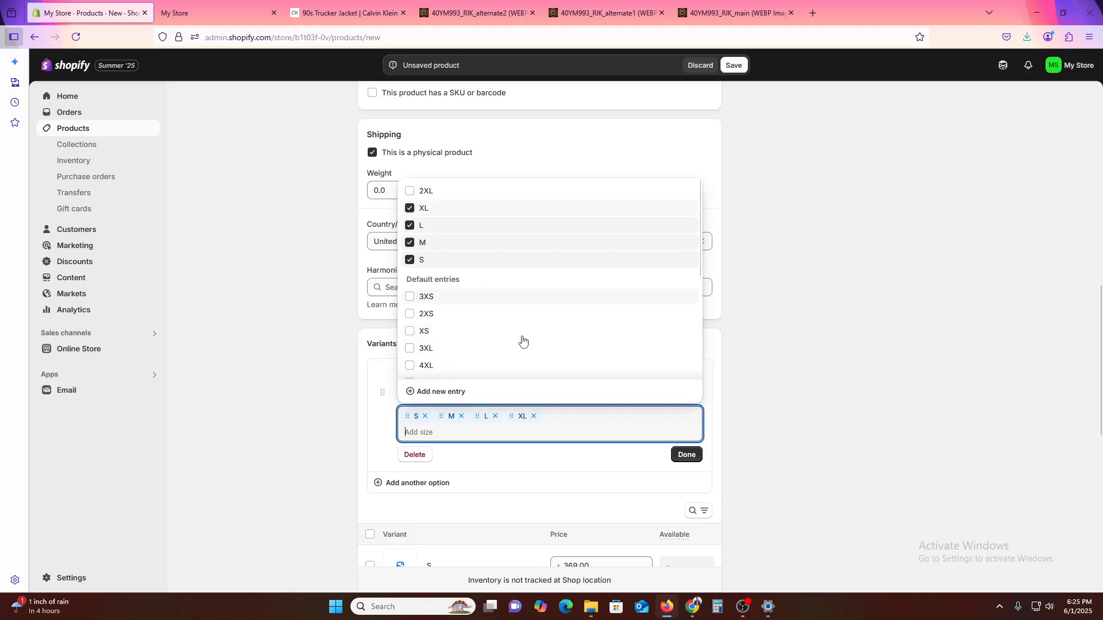
left_click(688, 461)
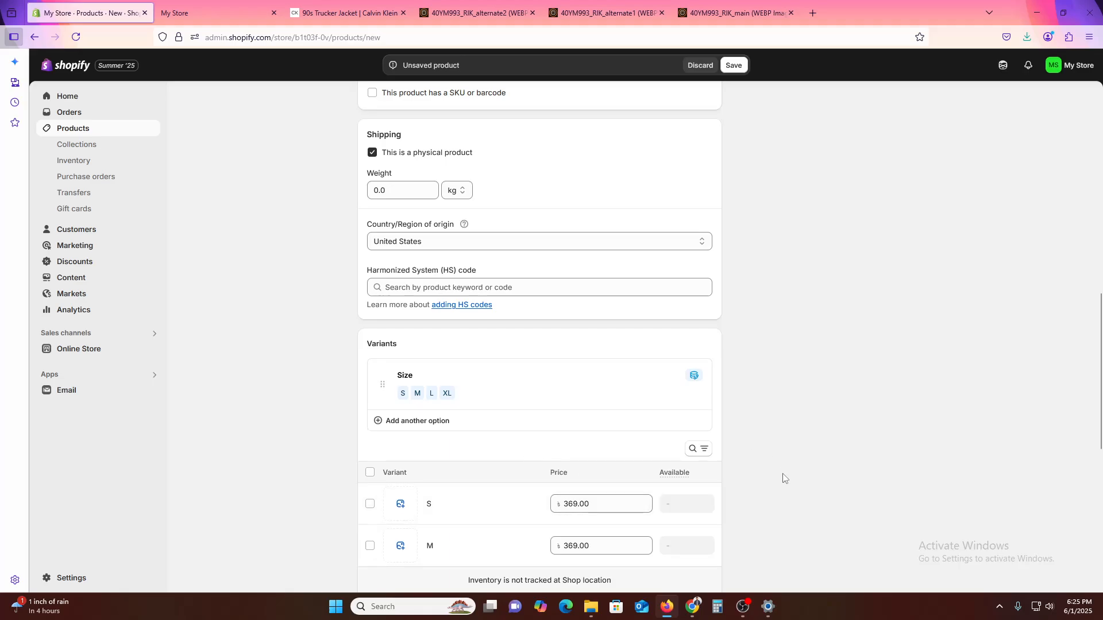
scroll(816, 492, "down", 4)
scroll(814, 488, "down", 4)
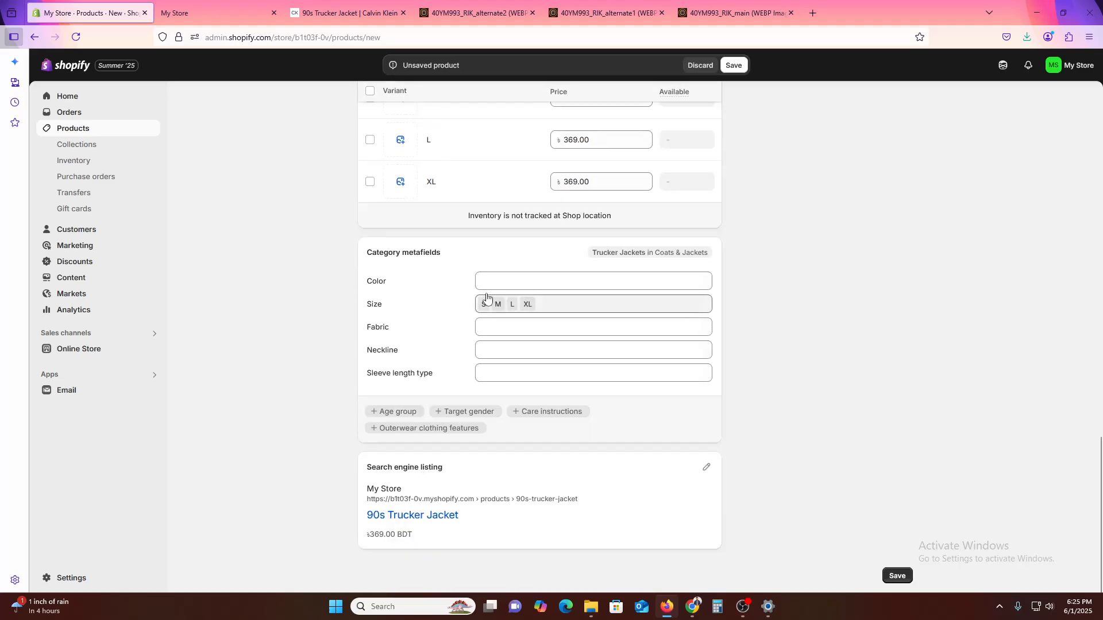
scroll(749, 559, "up", 5)
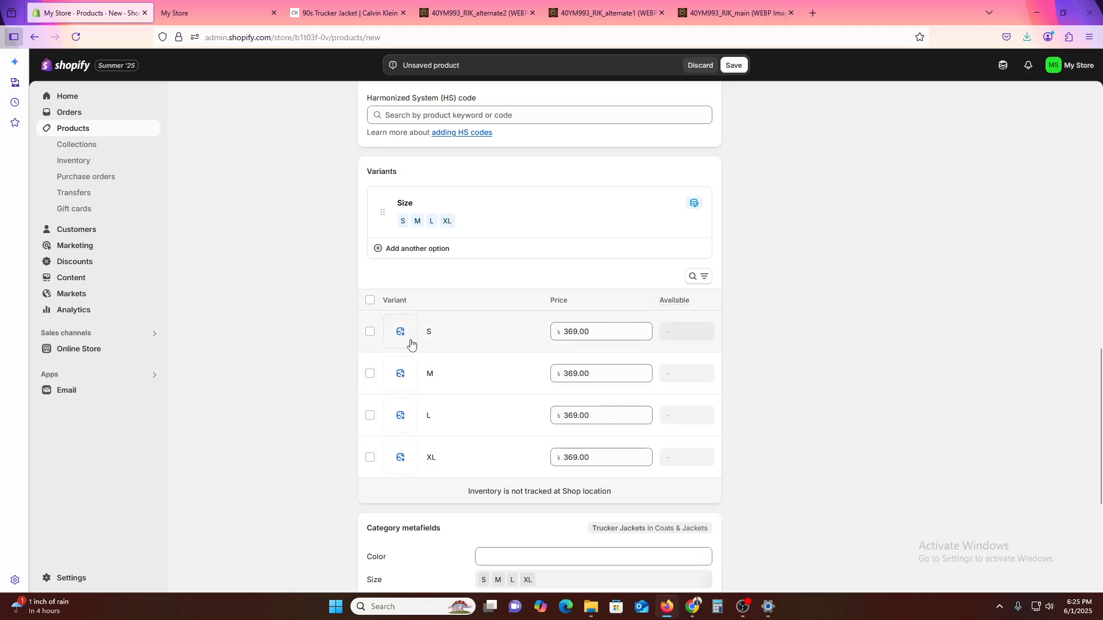
- Copy the Outerwear category name from the jacket's Calvin Klein page and add it as a tag on the Shopify product
scroll(844, 439, "up", 15)
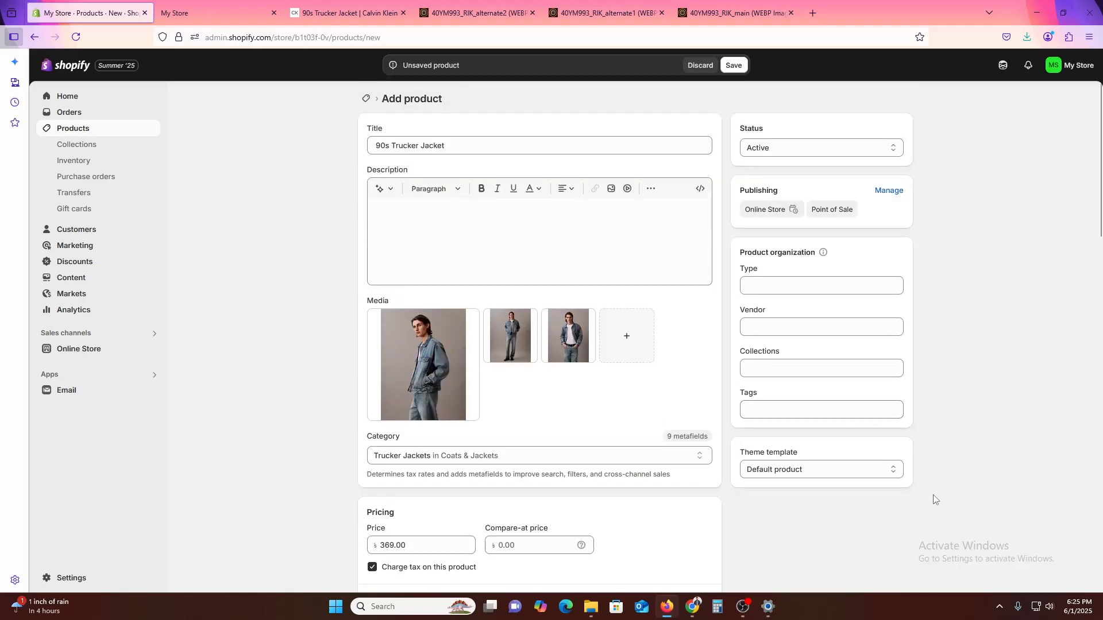
left_click(305, 5)
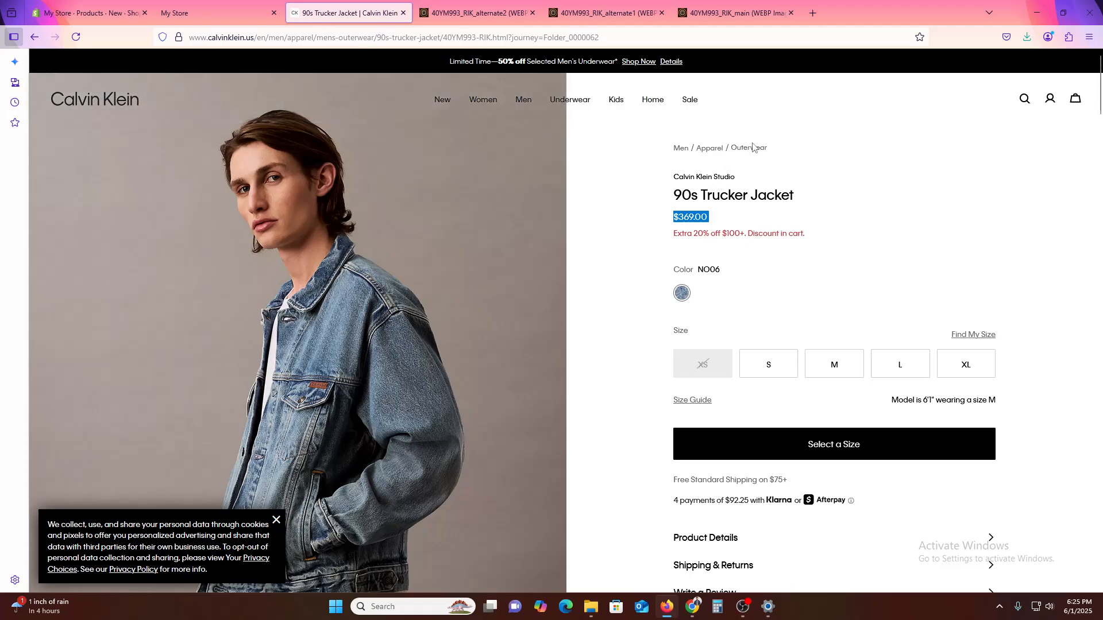
left_click_drag(773, 150, 734, 149)
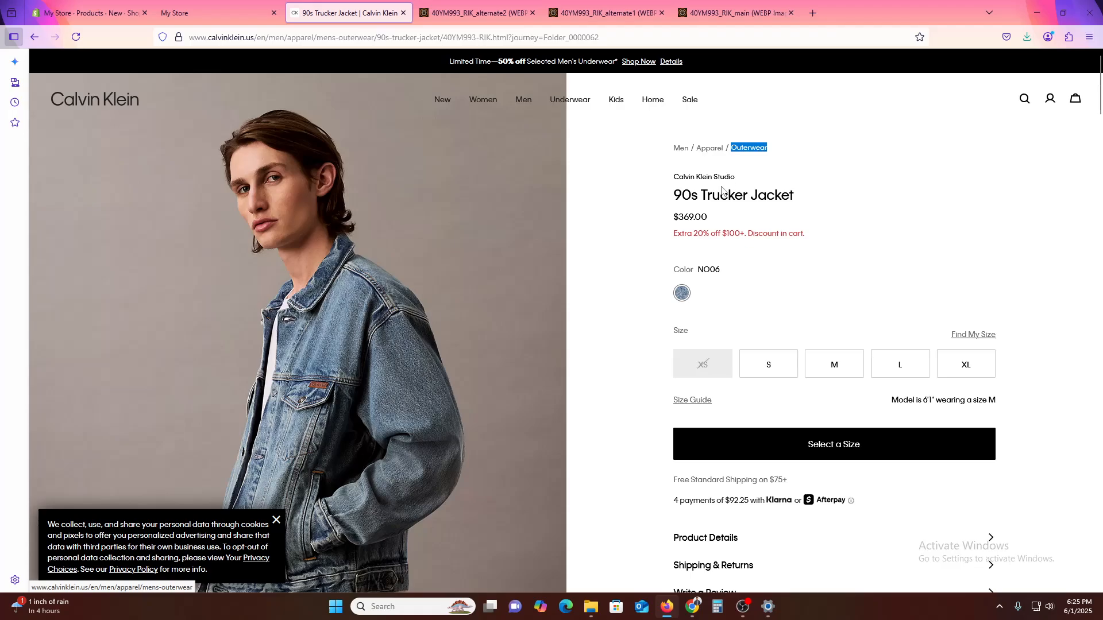
key("ctrl+shift+Tab")
key("ctrl+shift+Tab")
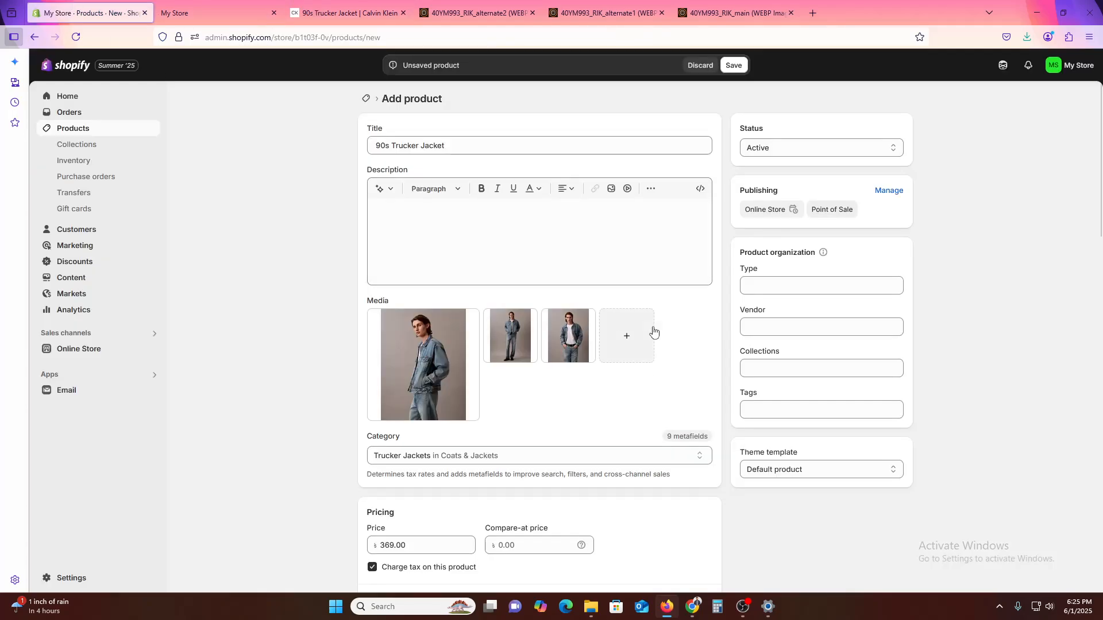
left_click(781, 407)
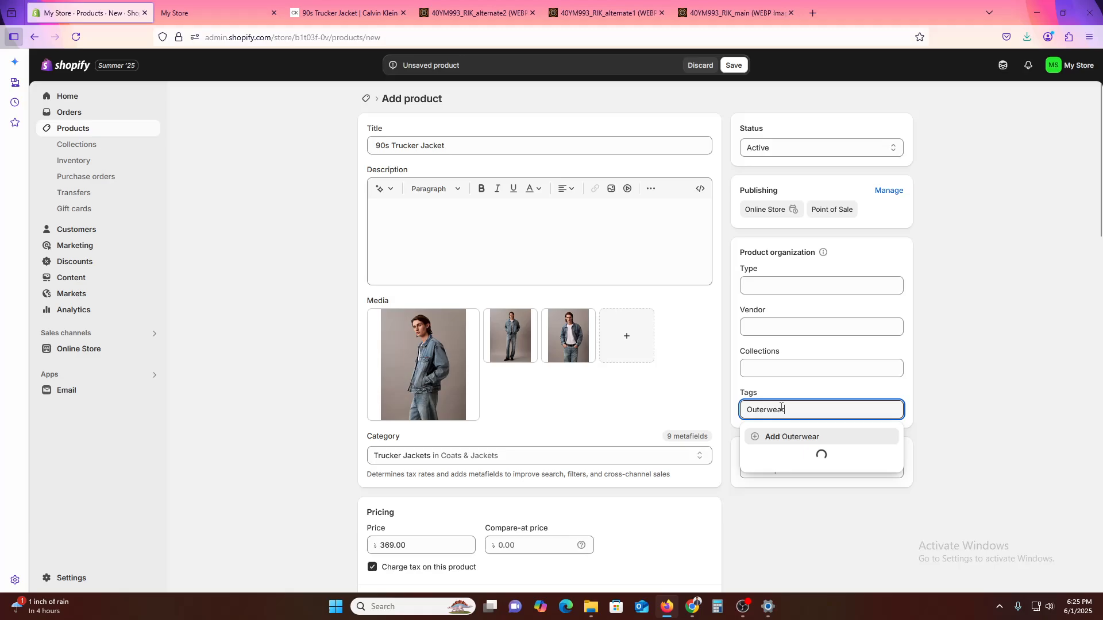
key("Return")
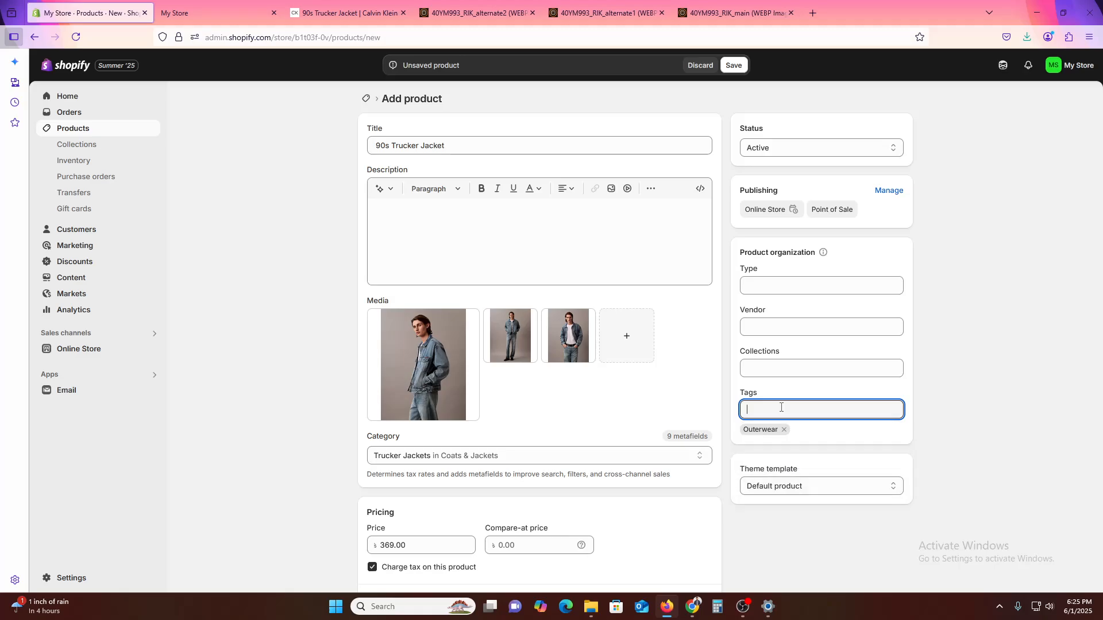
- Copy the brand line Calvin Klein Studio from the jacket's page and add it as a second product tag
key("ctrl+Tab")
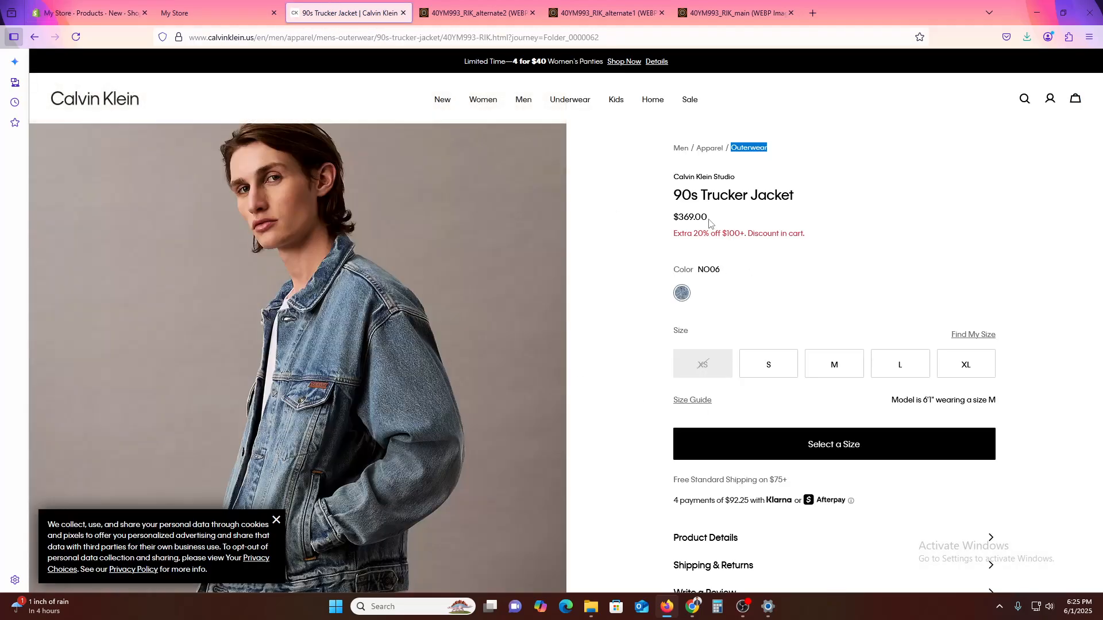
triple_click(693, 179)
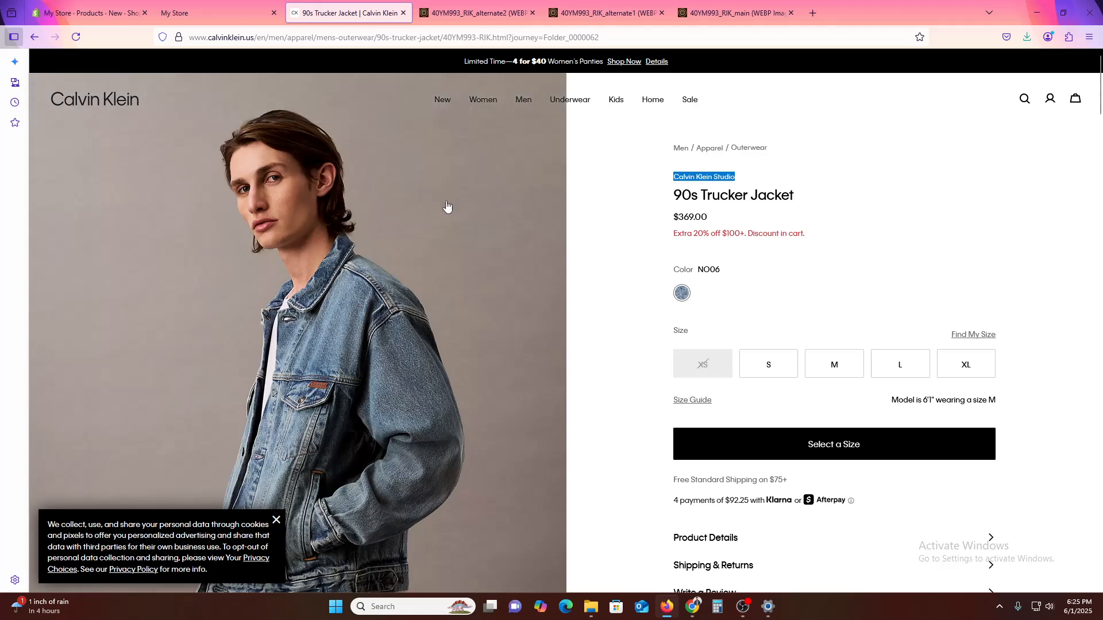
key("ctrl+c")
key("ctrl+Tab")
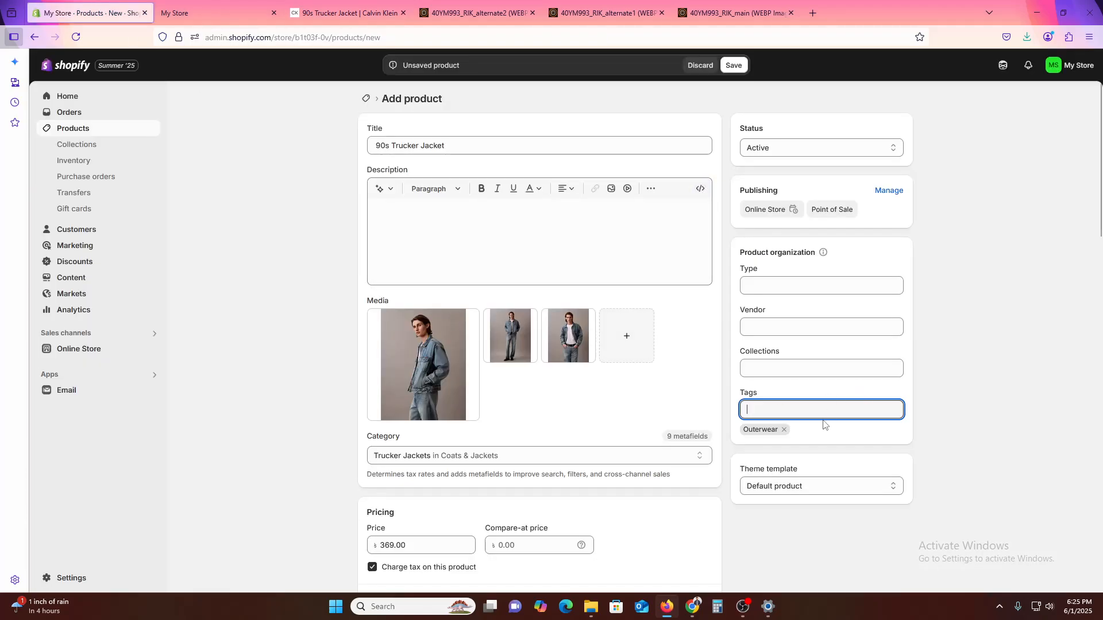
key("ctrl+v")
key("Return")
- Copy the About text and Details from the Calvin Klein product details into the Shopify product's description
left_click(354, 10)
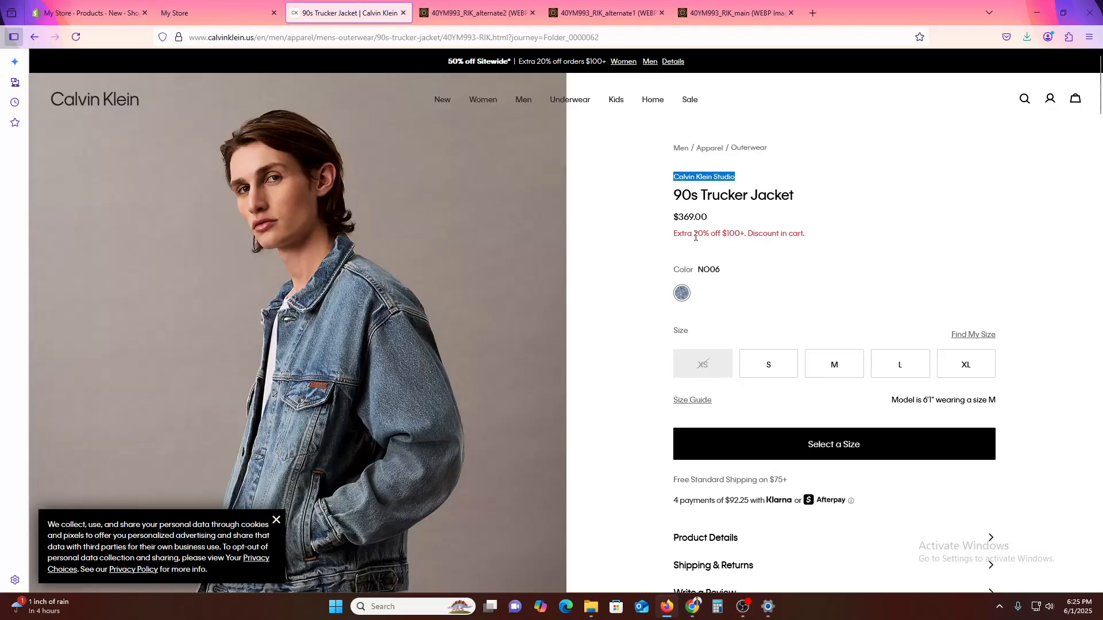
scroll(747, 371, "down", 3)
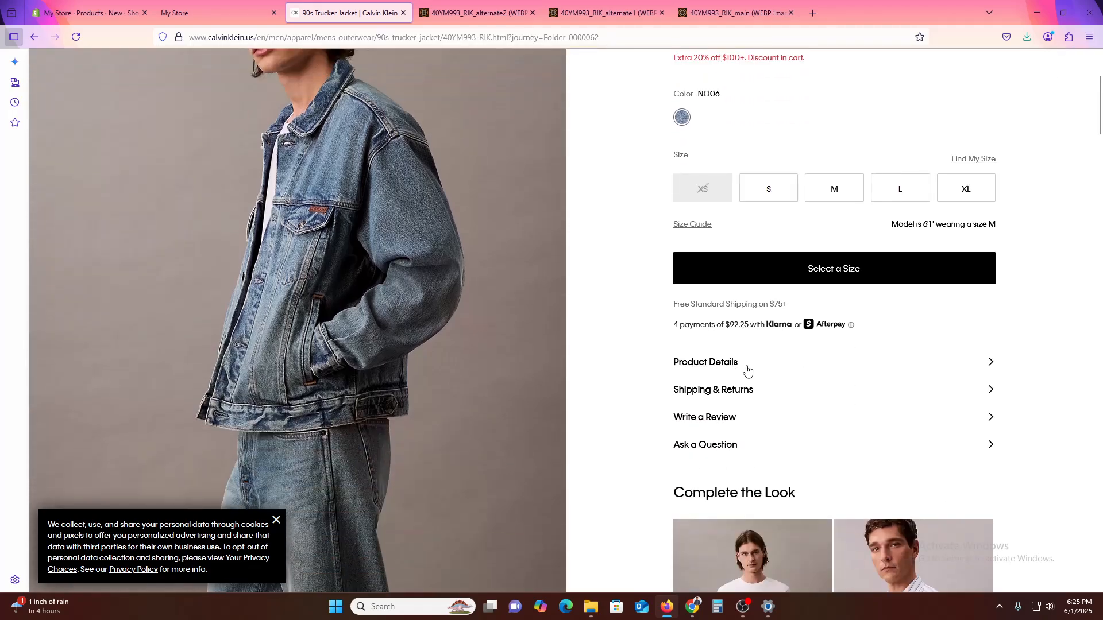
left_click(756, 366)
scroll(829, 407, "down", 2)
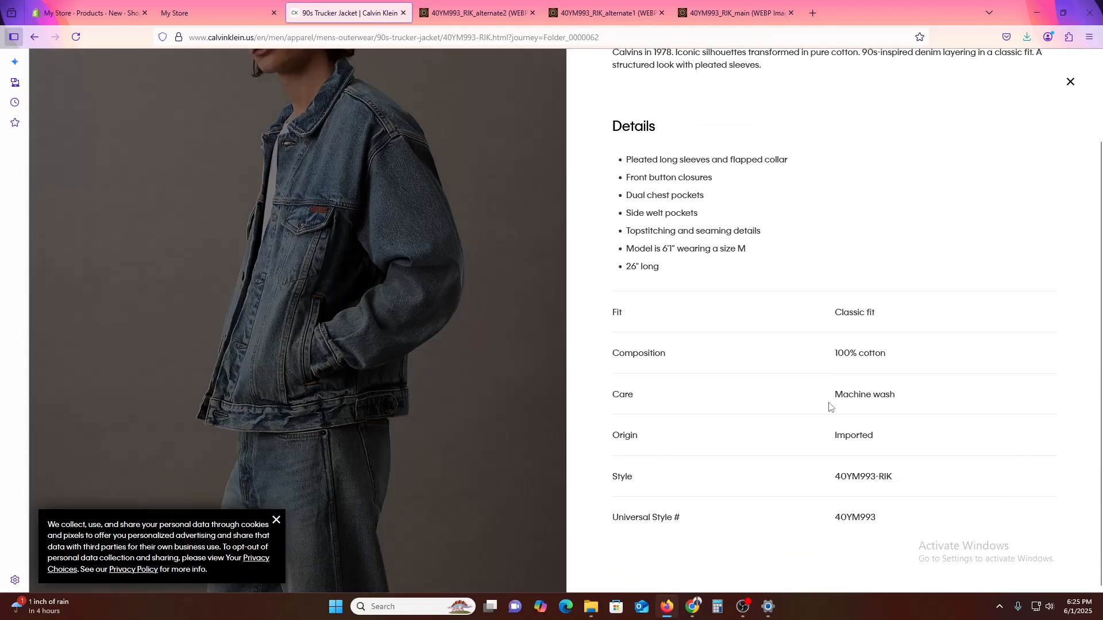
left_click_drag(1006, 544, 605, 144)
key("ctrl+c")
left_click(86, 12)
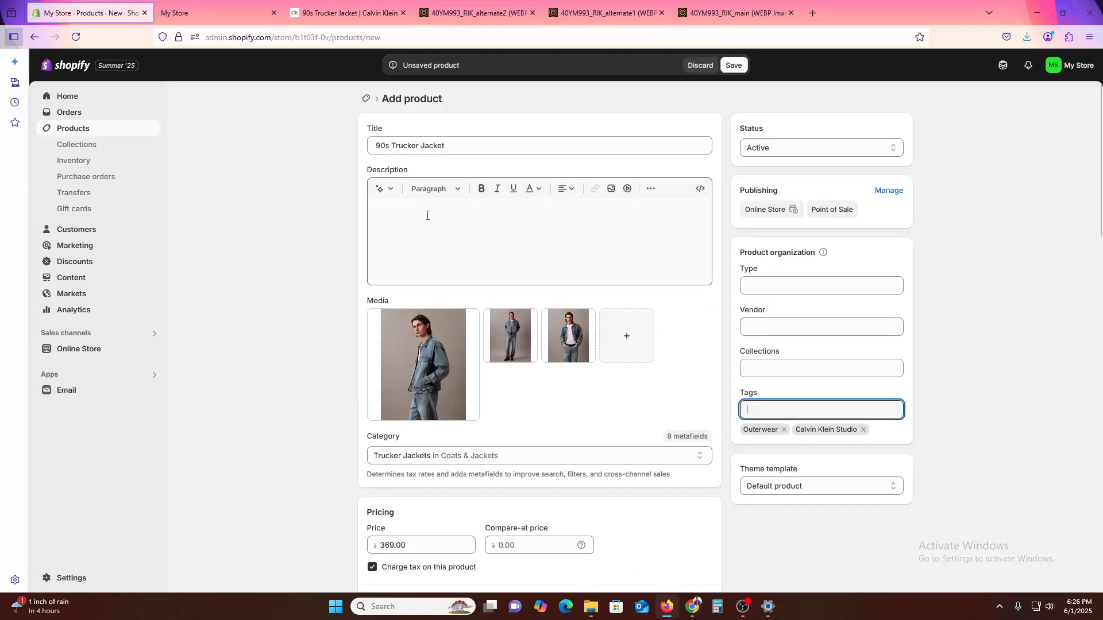
left_click(451, 228)
key("ctrl+v")
scroll(564, 341, "up", 3)
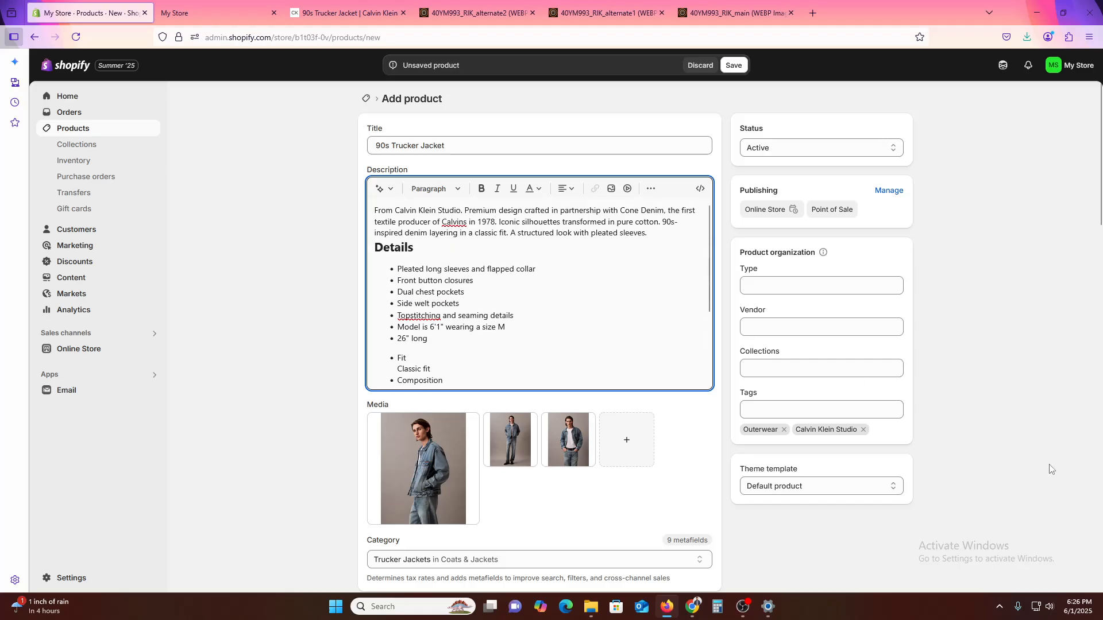
- Look over the completed product form and save the new 90s Trucker Jacket product
scroll(1093, 493, "down", 13)
scroll(1094, 493, "up", 8)
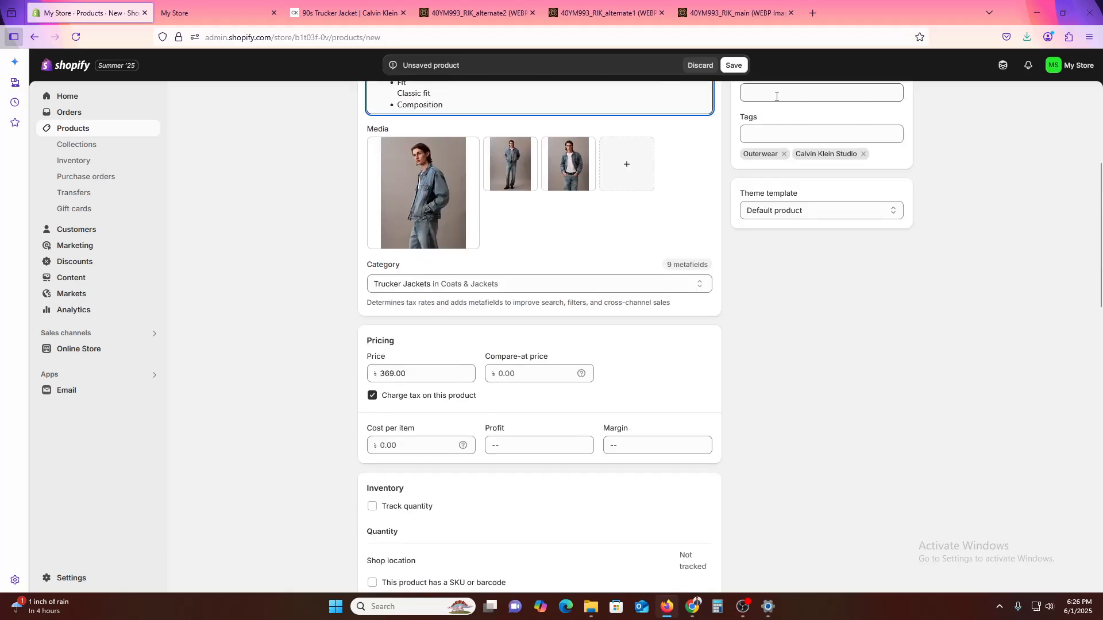
left_click(734, 65)
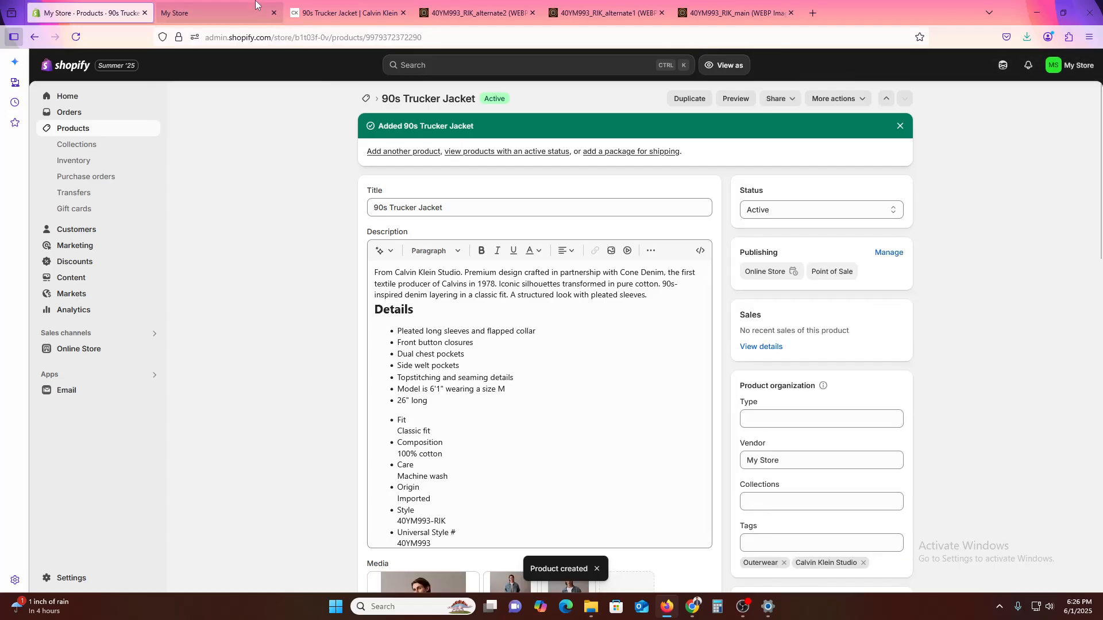
- Open the 90s Trucker Jacket on the storefront, try sizes M and L, and examine its title, photos and description
left_click(218, 13)
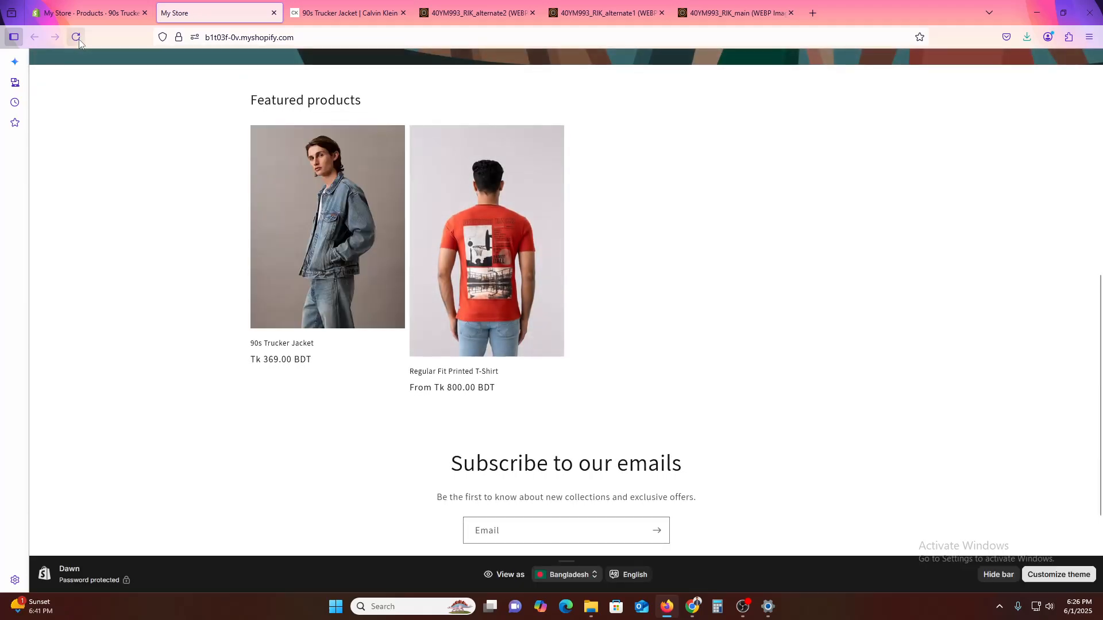
left_click(286, 292)
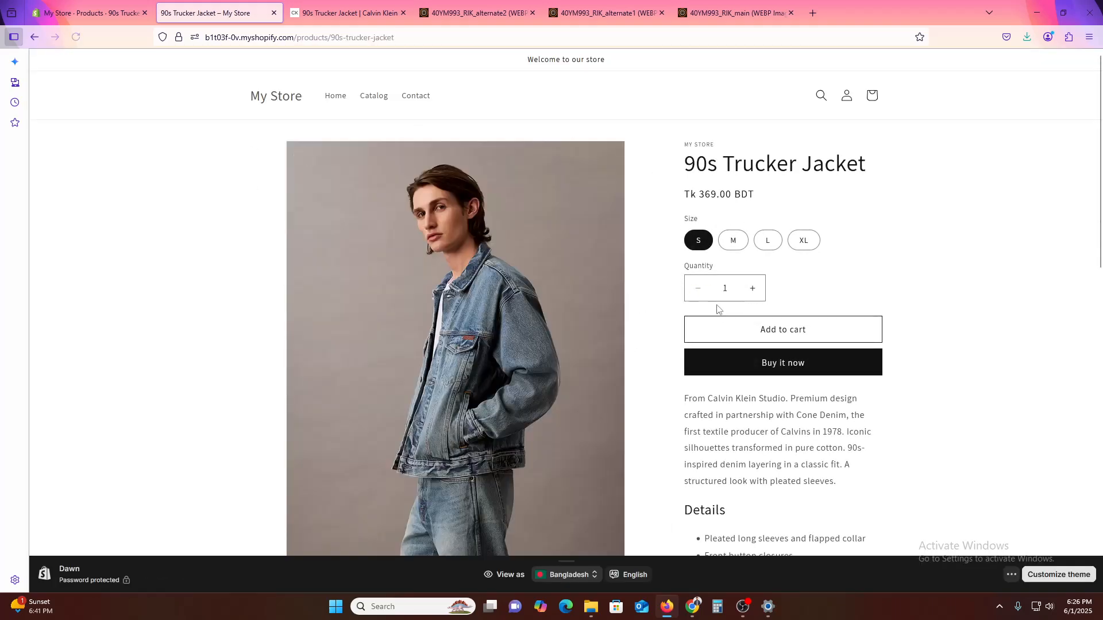
left_click(728, 243)
left_click(768, 240)
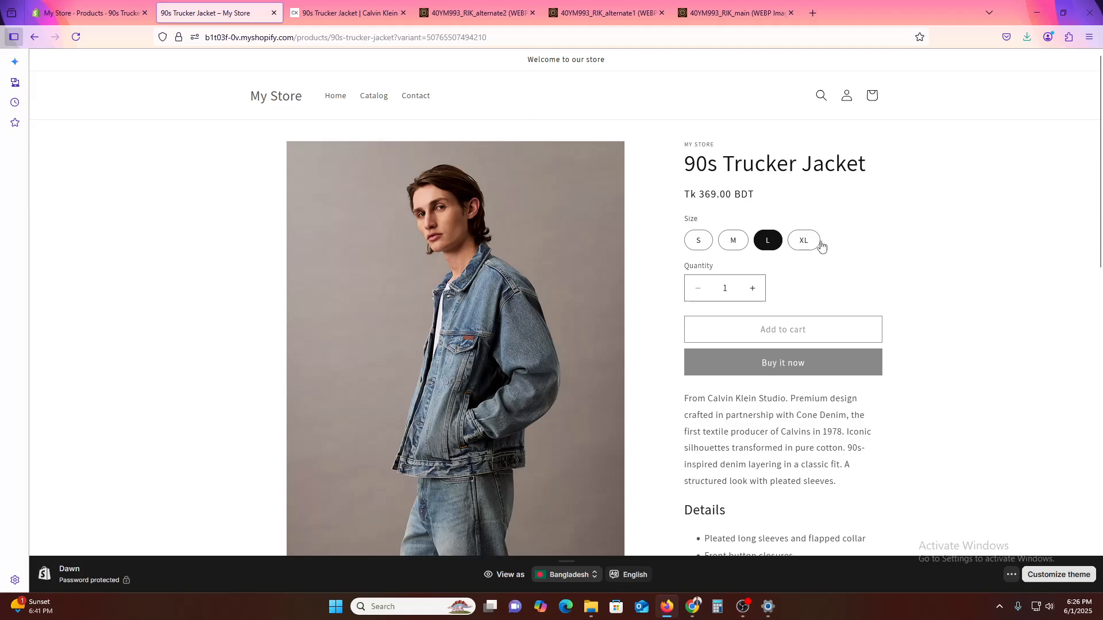
left_click_drag(693, 165, 838, 167)
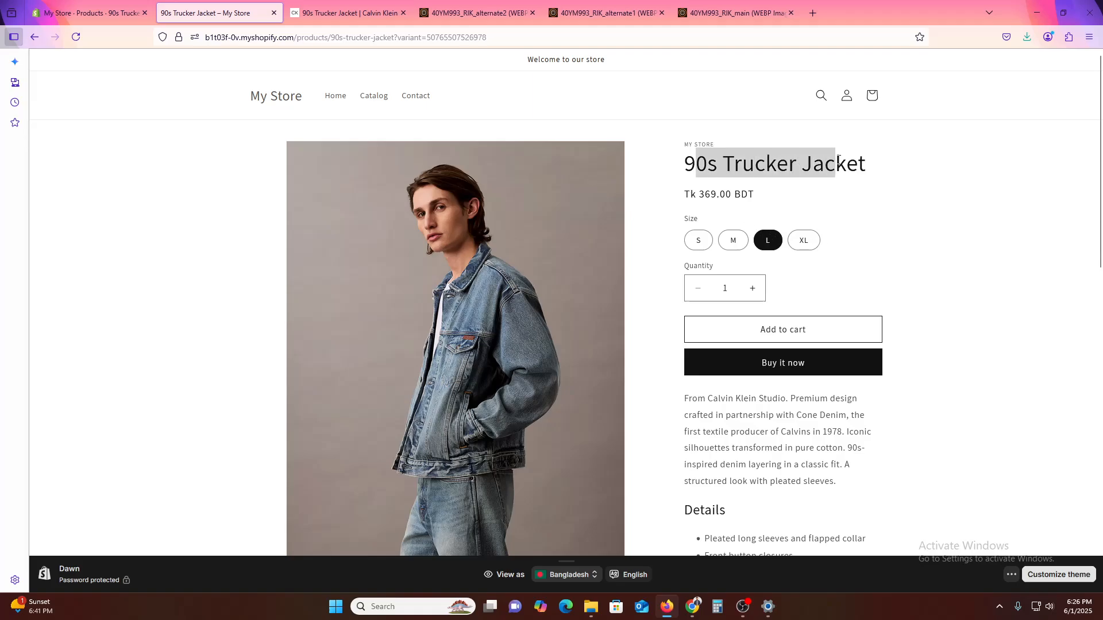
left_click(825, 188)
scroll(770, 436, "down", 12)
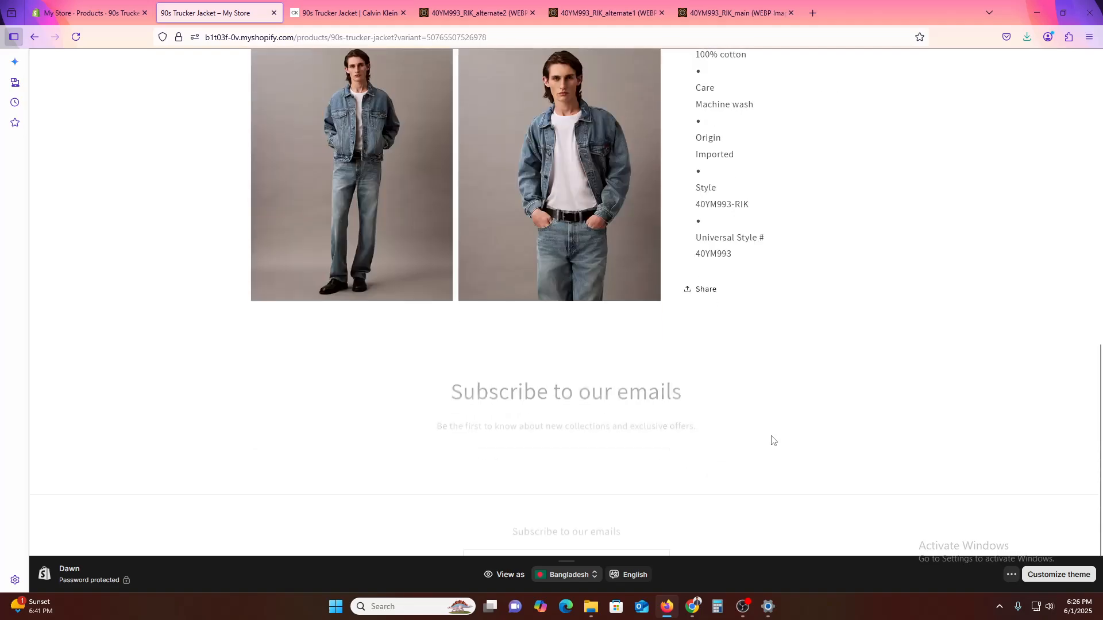
scroll(698, 449, "up", 6)
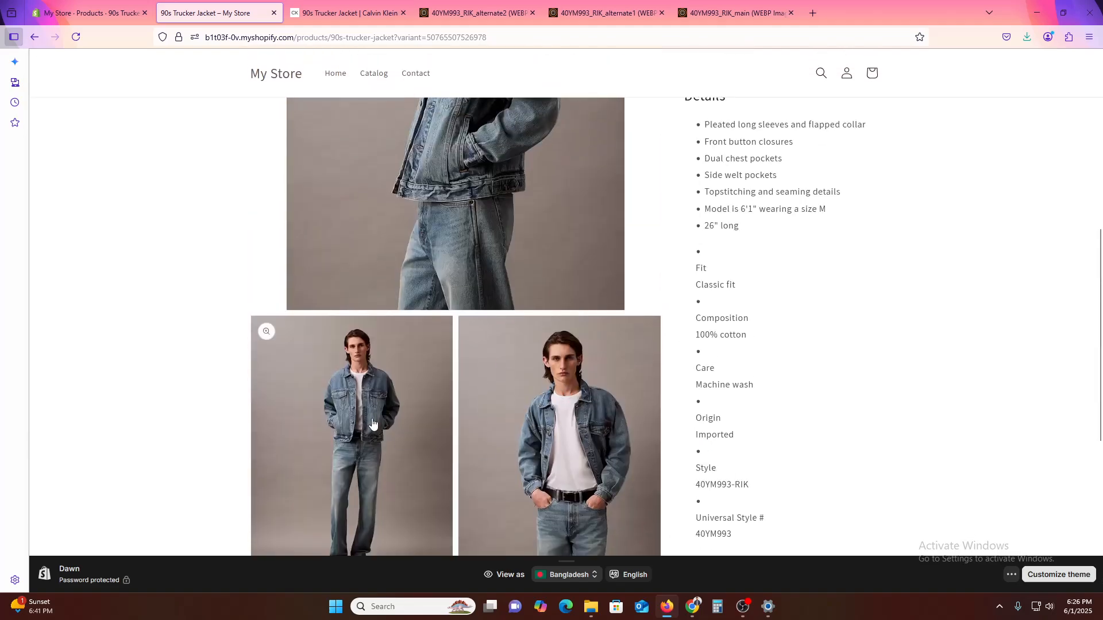
scroll(470, 409, "up", 4)
scroll(467, 411, "down", 3)
scroll(470, 409, "up", 3)
scroll(470, 409, "up", 3)
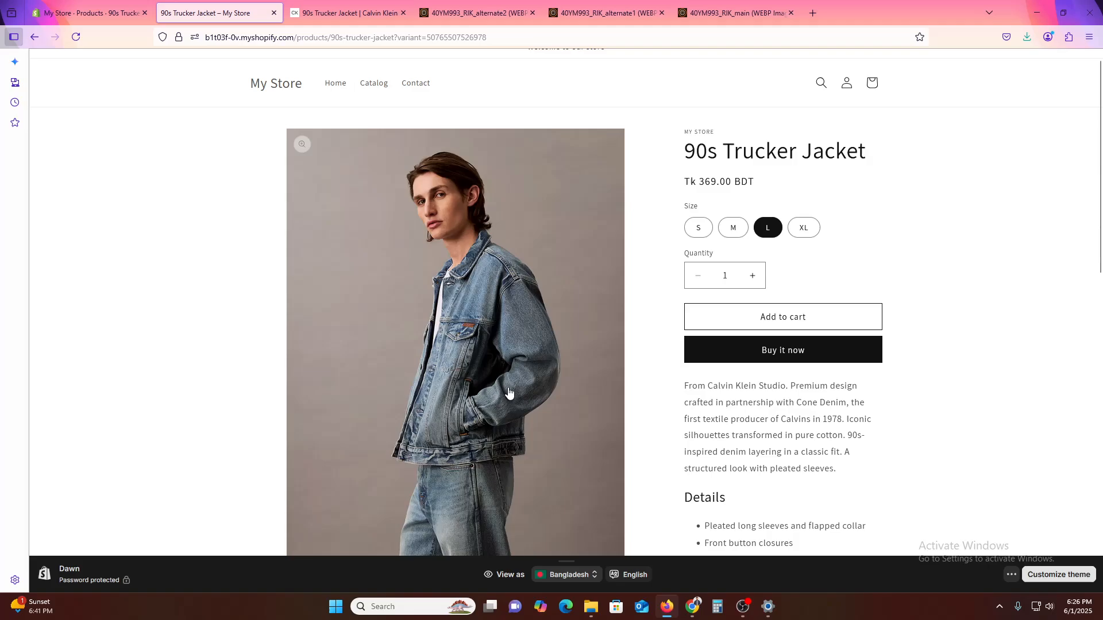
- Review the jacket's details on its Calvin Klein page and the saved Shopify product's description, media, variants and prices
left_click(122, 4)
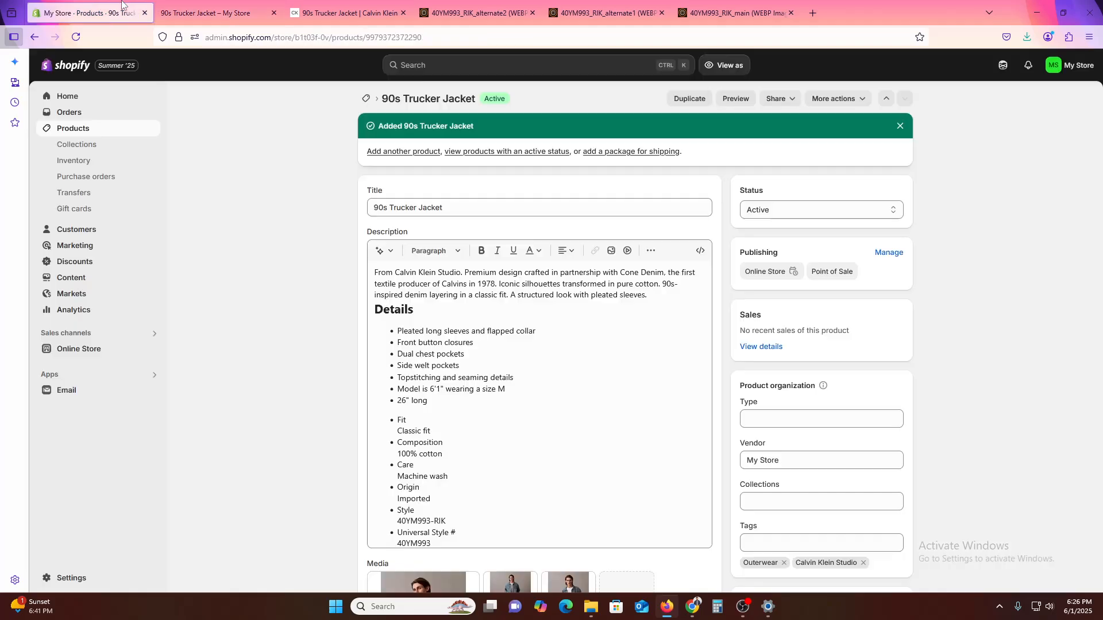
left_click(440, 4)
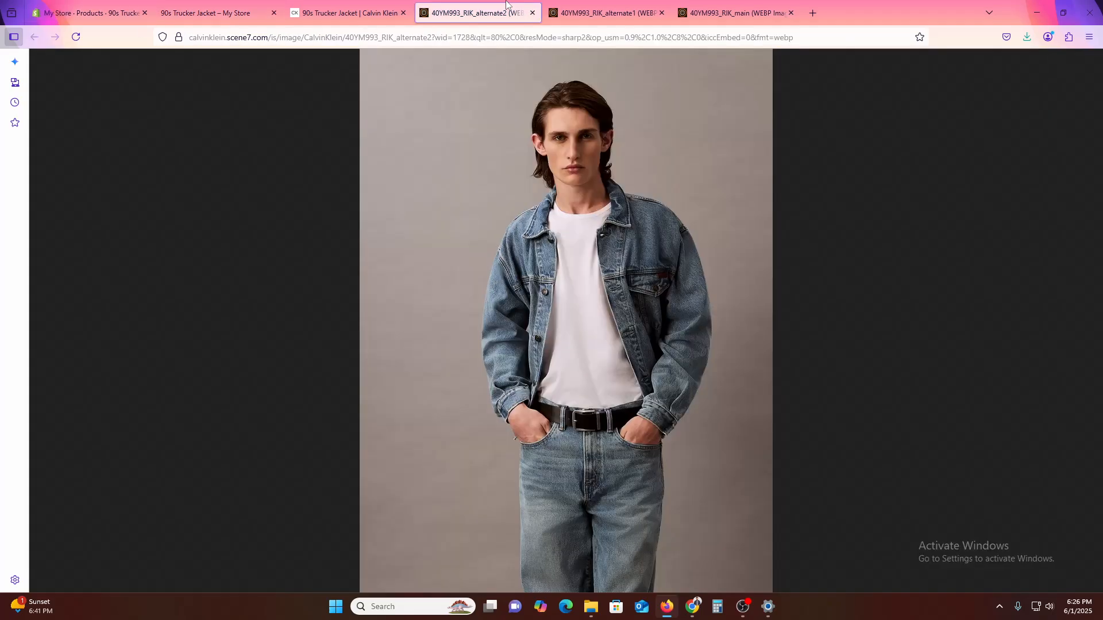
left_click(348, 13)
left_click(809, 336)
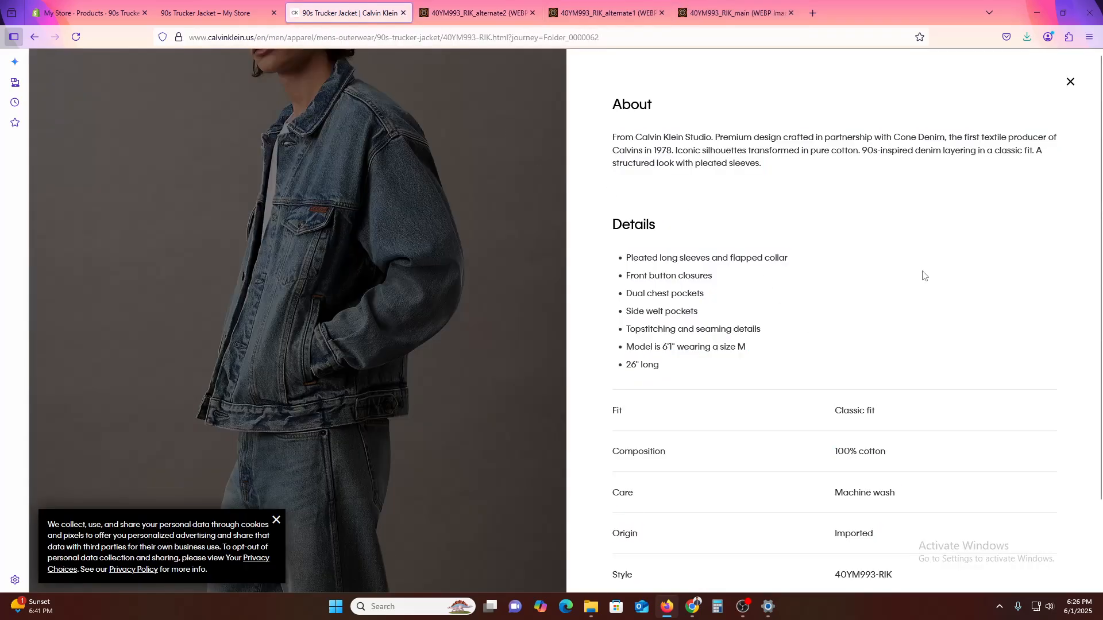
left_click(406, 273)
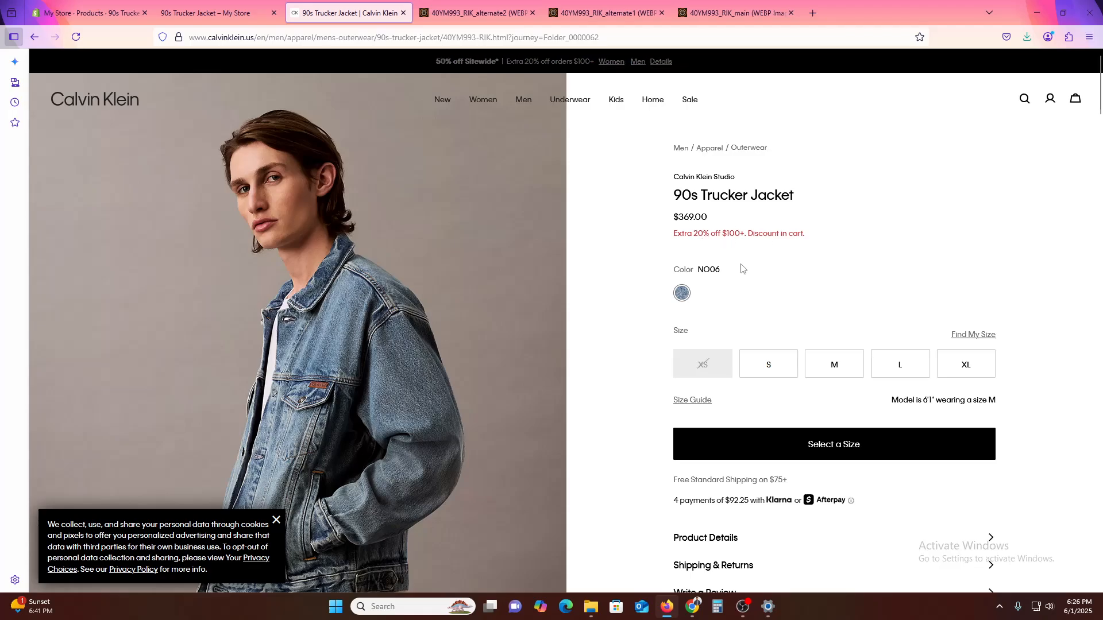
left_click(110, 5)
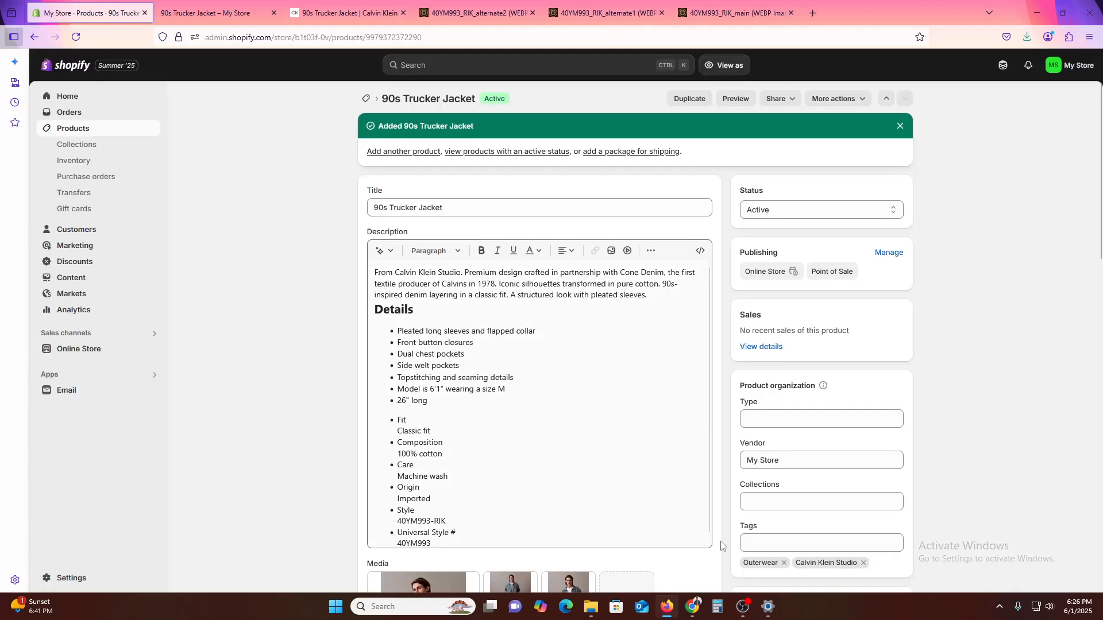
scroll(748, 558, "down", 8)
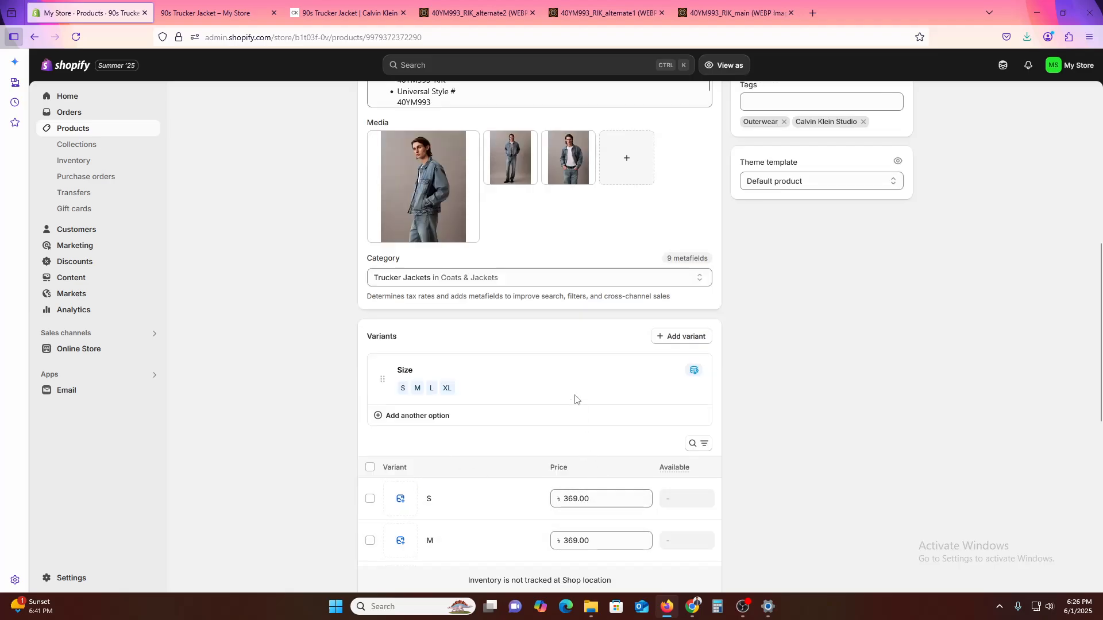
scroll(577, 398, "up", 10)
scroll(574, 505, "down", 7)
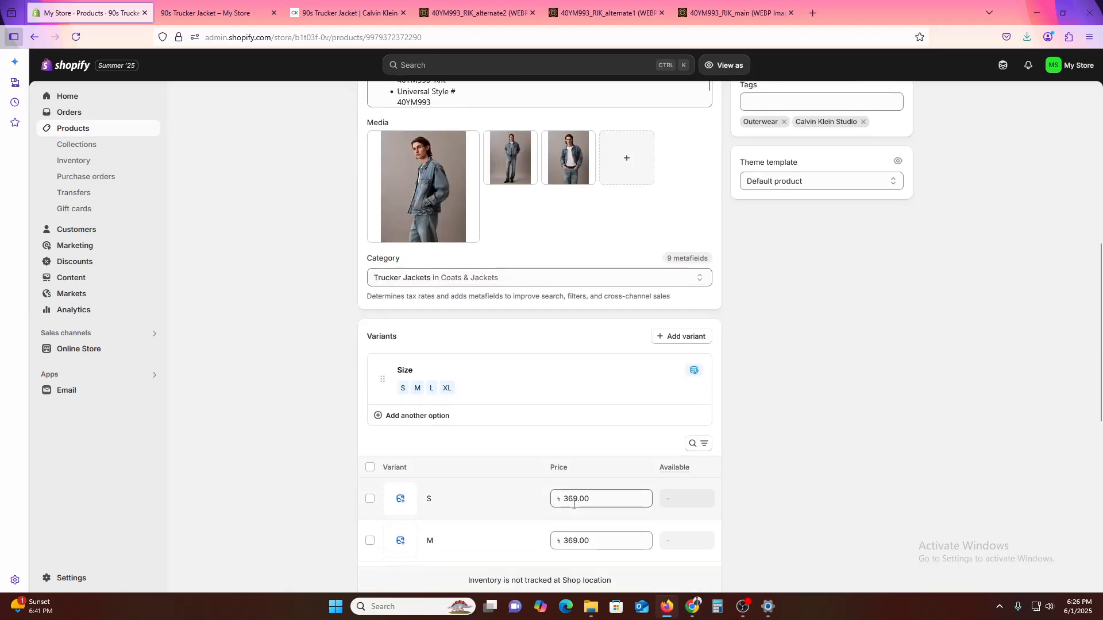
scroll(573, 505, "down", 5)
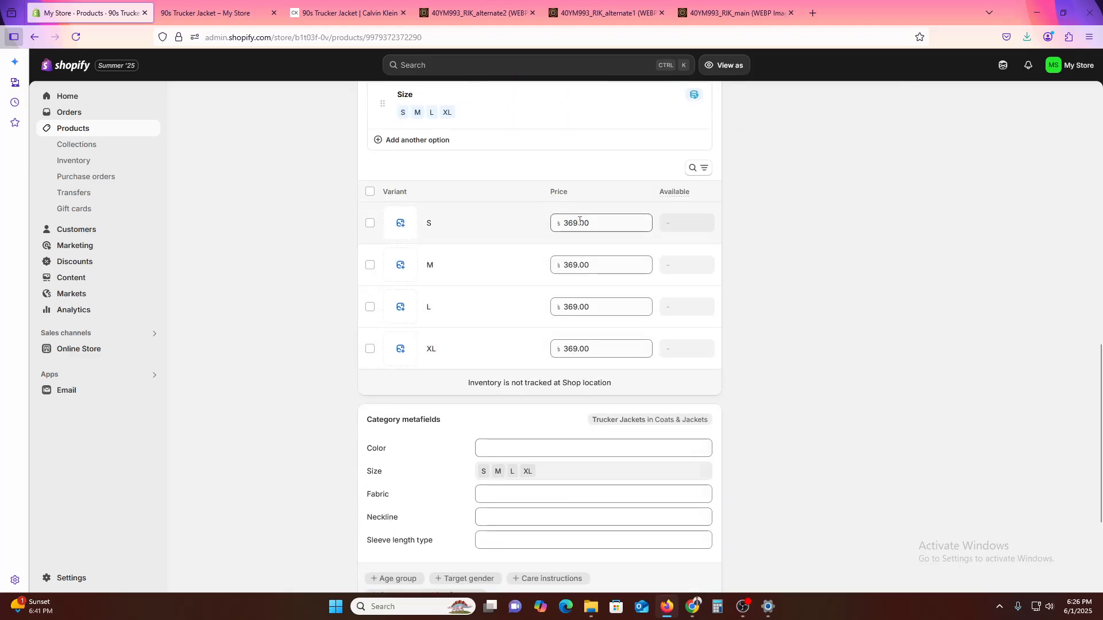
- Add the 90s Trucker Jacket product to the Home page collection
scroll(690, 487, "up", 9)
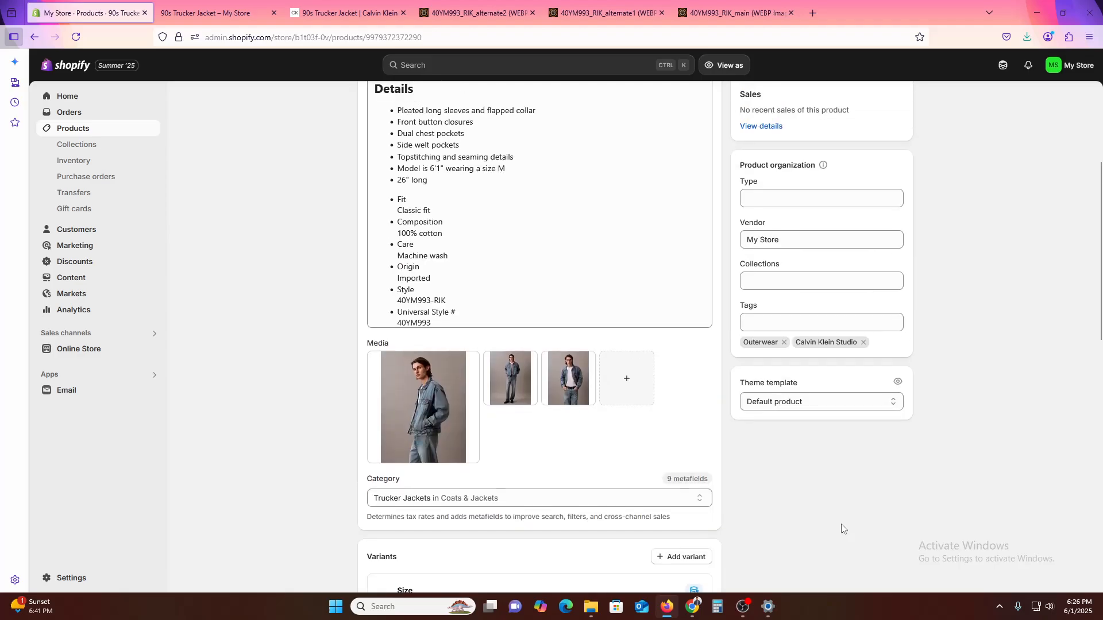
left_click(775, 282)
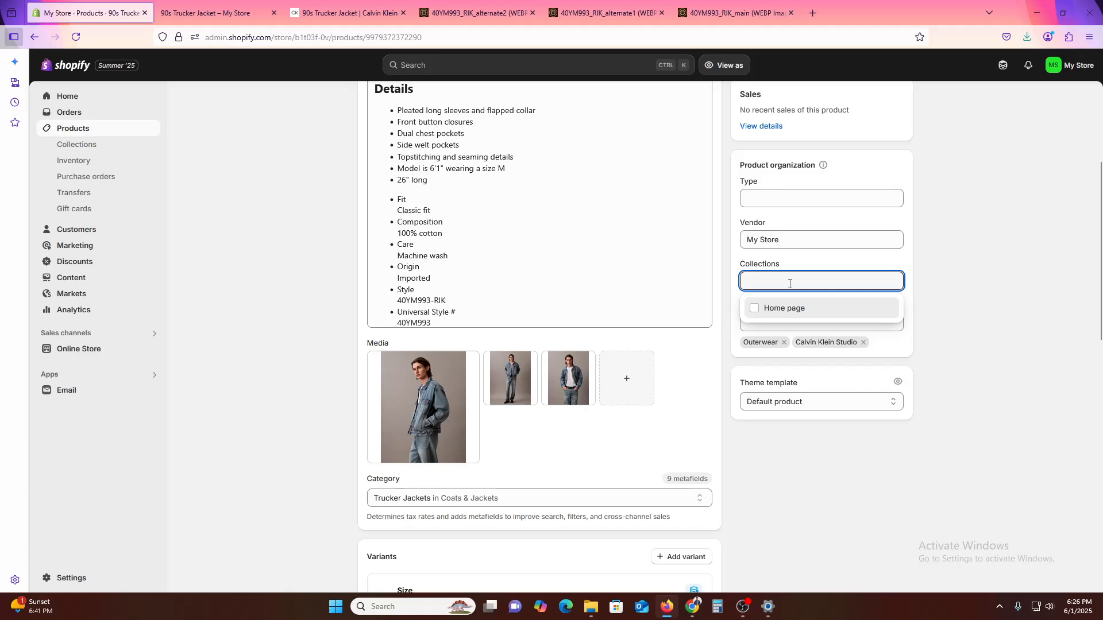
left_click(775, 309)
left_click(984, 281)
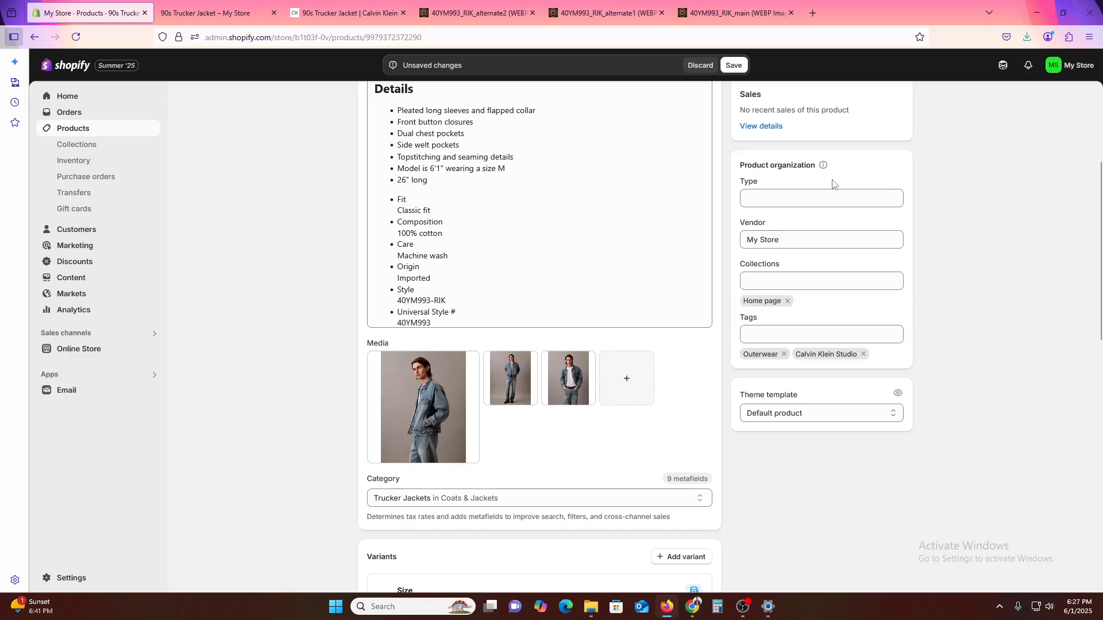
- Copy the jacket's name from its Calvin Klein page into the product type as "90s Trucker Jacket" and save the product
left_click(794, 194)
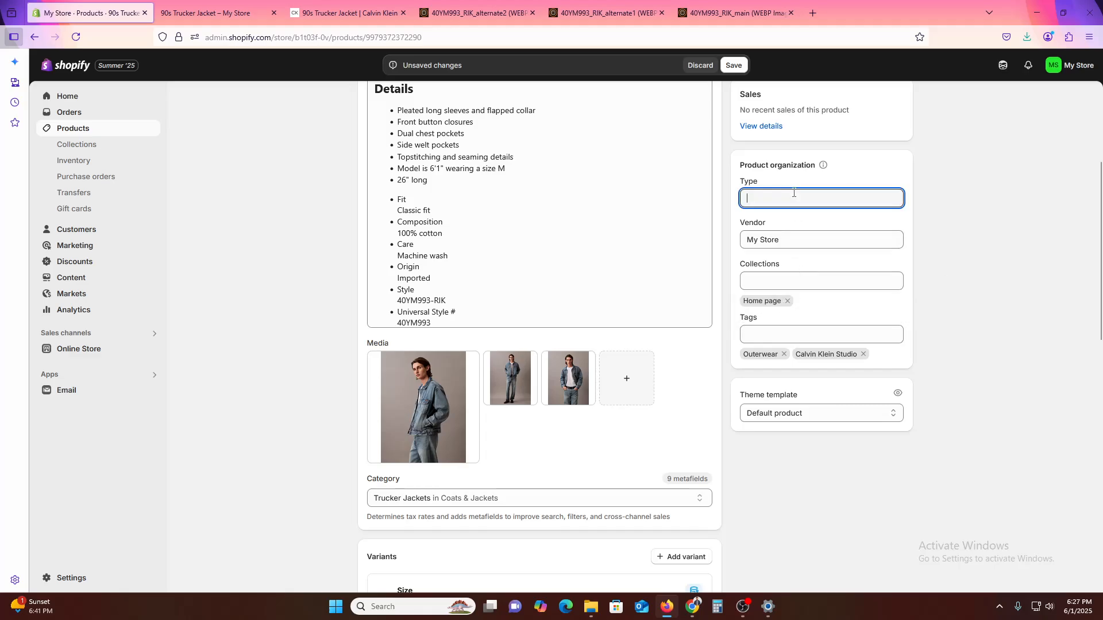
left_click(349, 12)
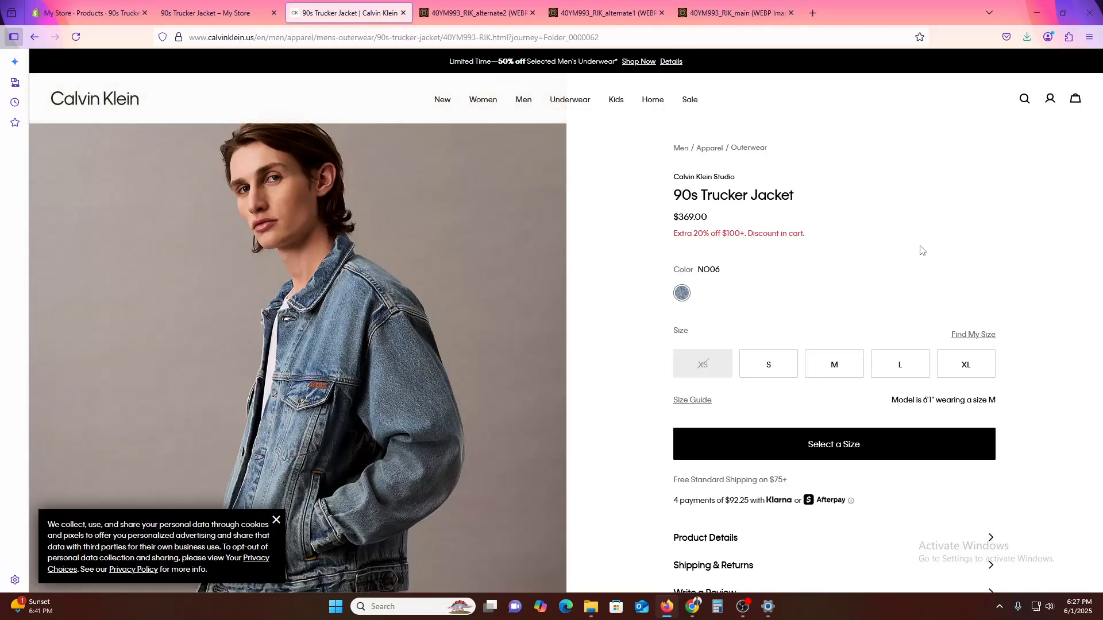
triple_click(728, 196)
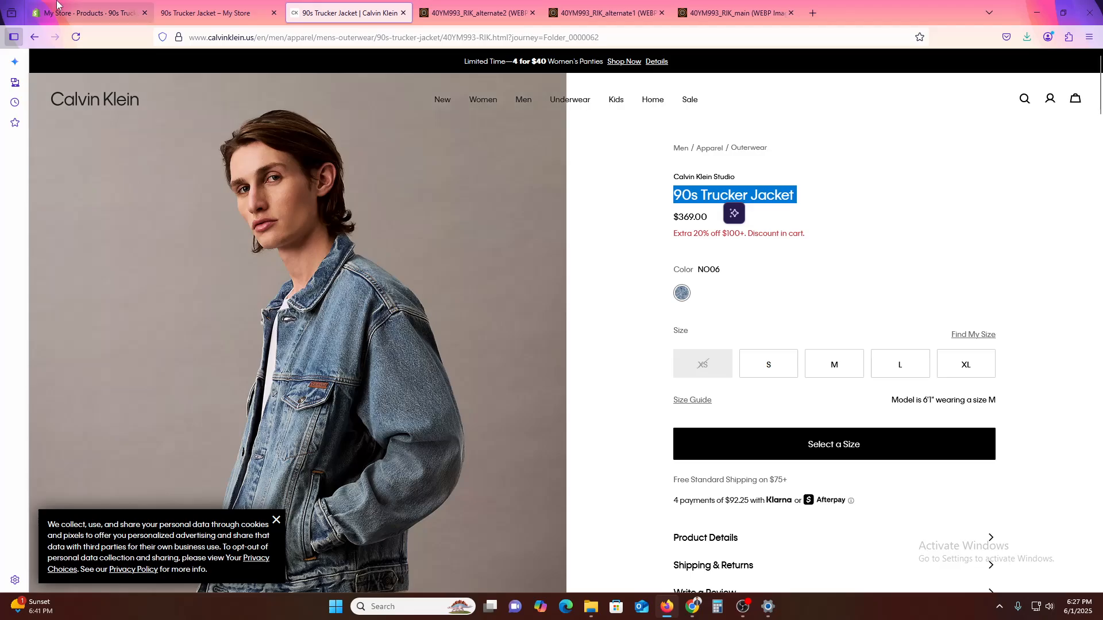
left_click(92, 13)
key("ctrl+s")
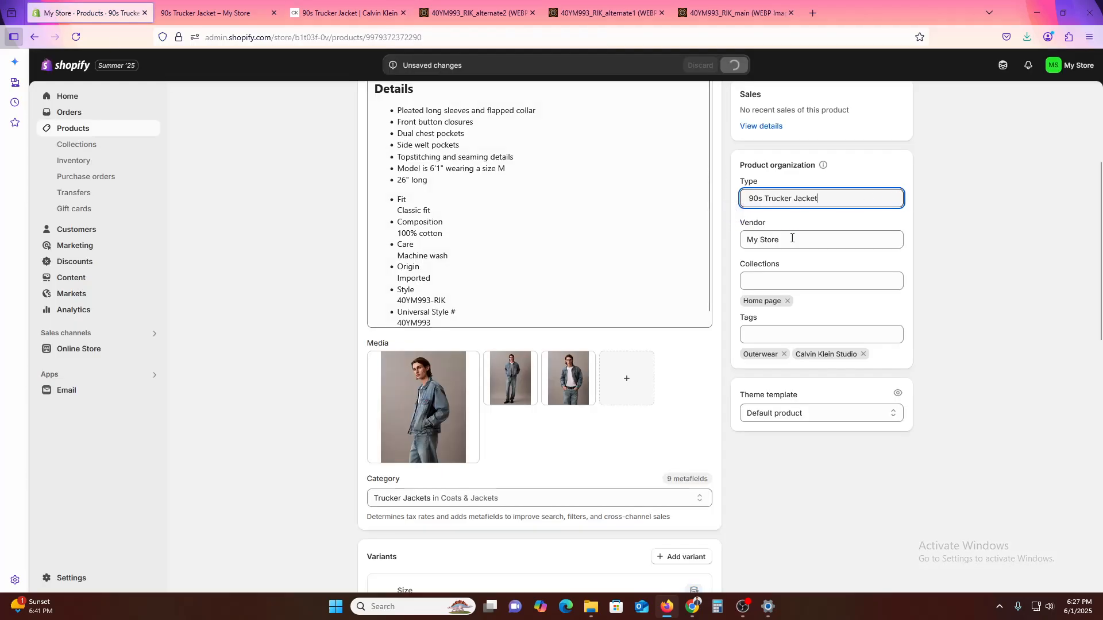
- Assign the front-facing photo with the open jacket and white T-shirt as the size S variant's image
scroll(992, 446, "down", 10)
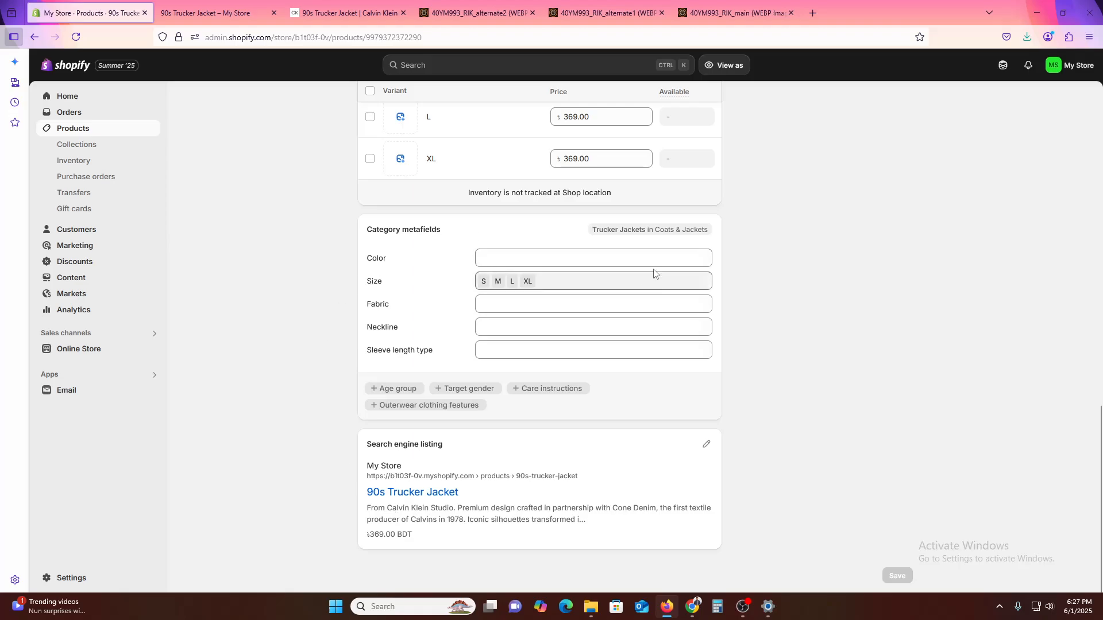
scroll(800, 439, "up", 4)
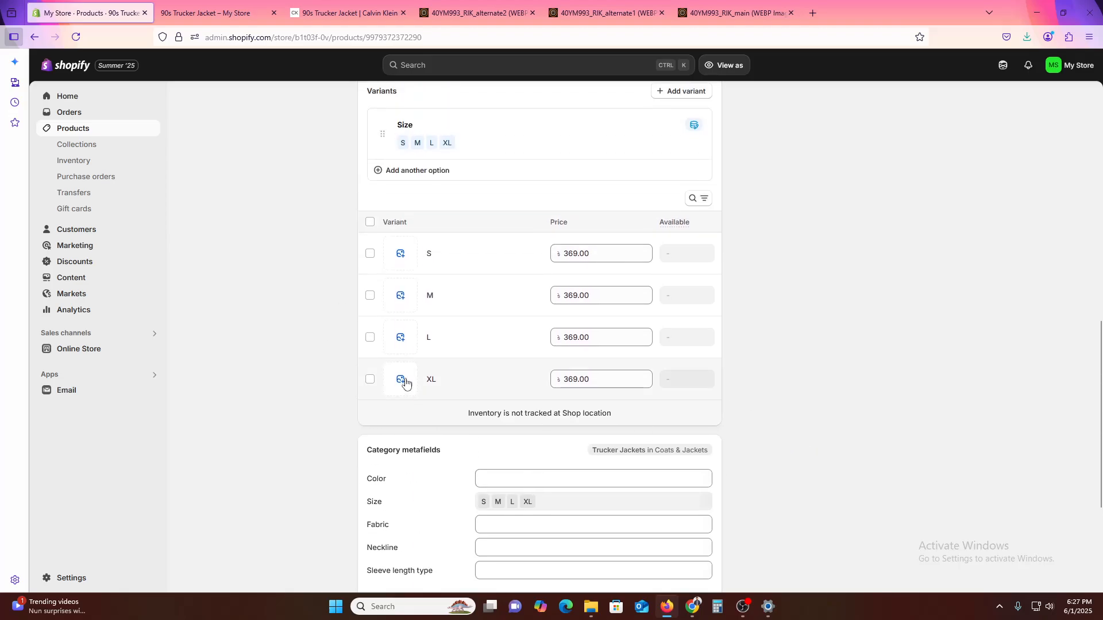
left_click(402, 254)
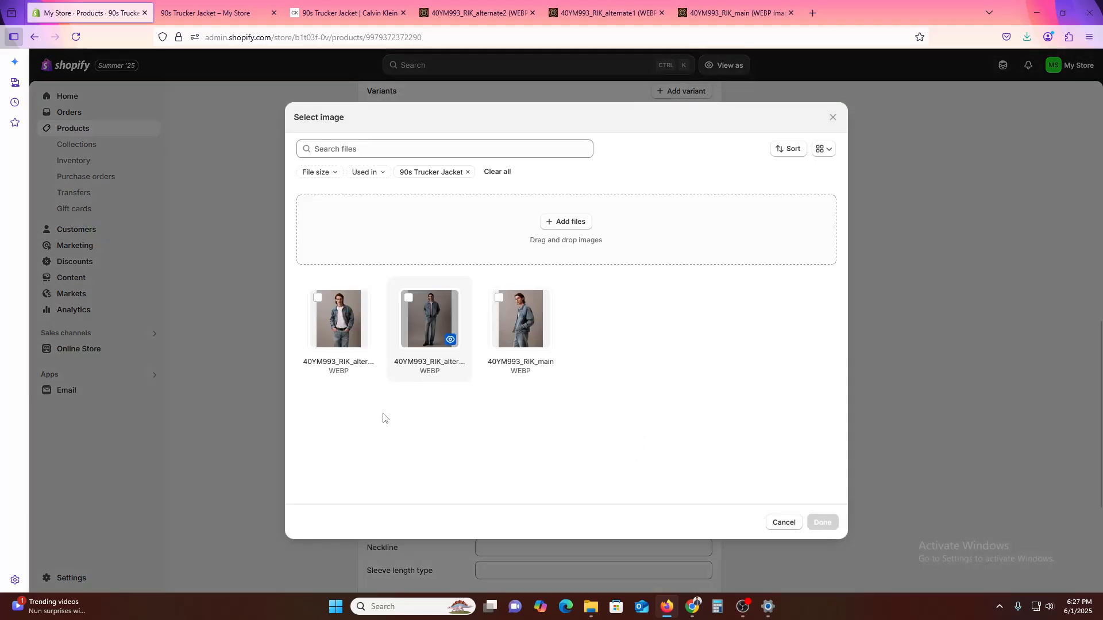
left_click(353, 334)
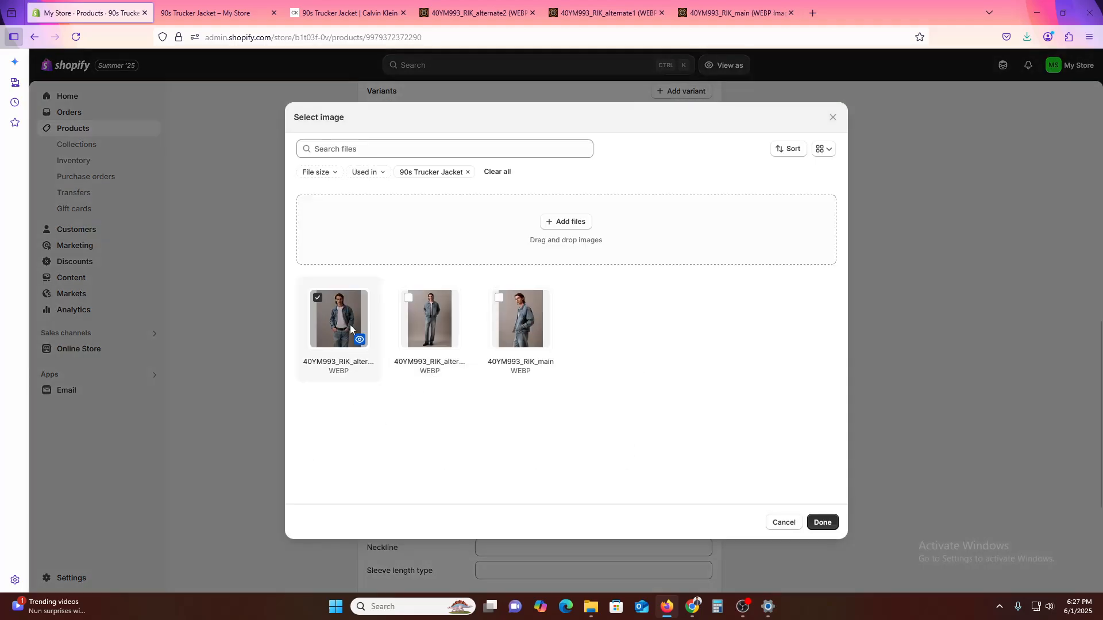
left_click(820, 521)
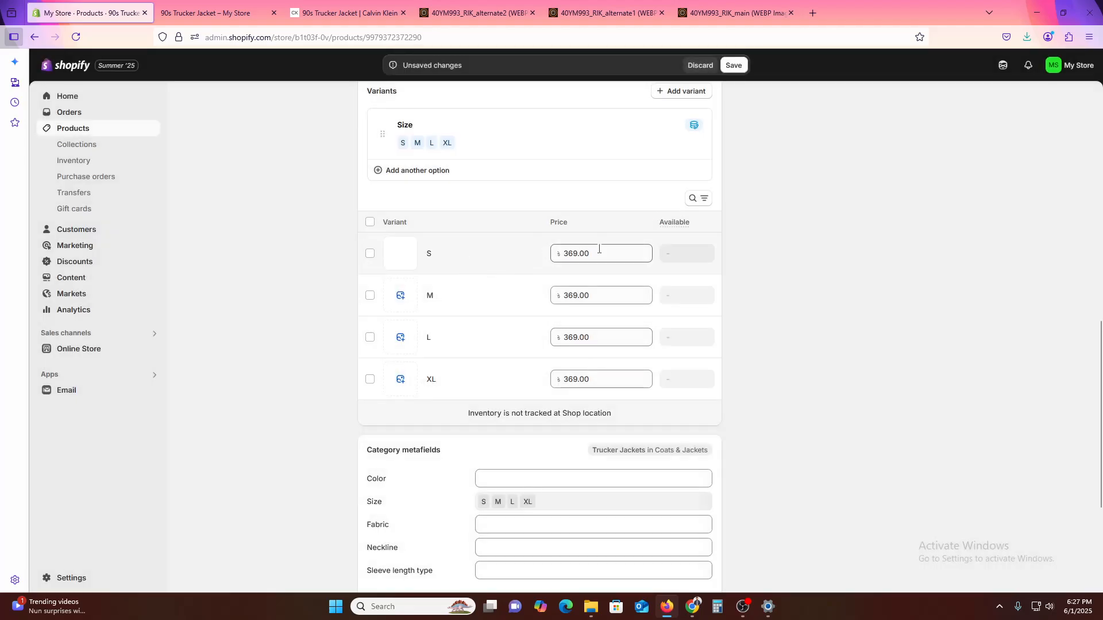
- Set the size S variant's price to 400 and save the product
double_click(583, 253)
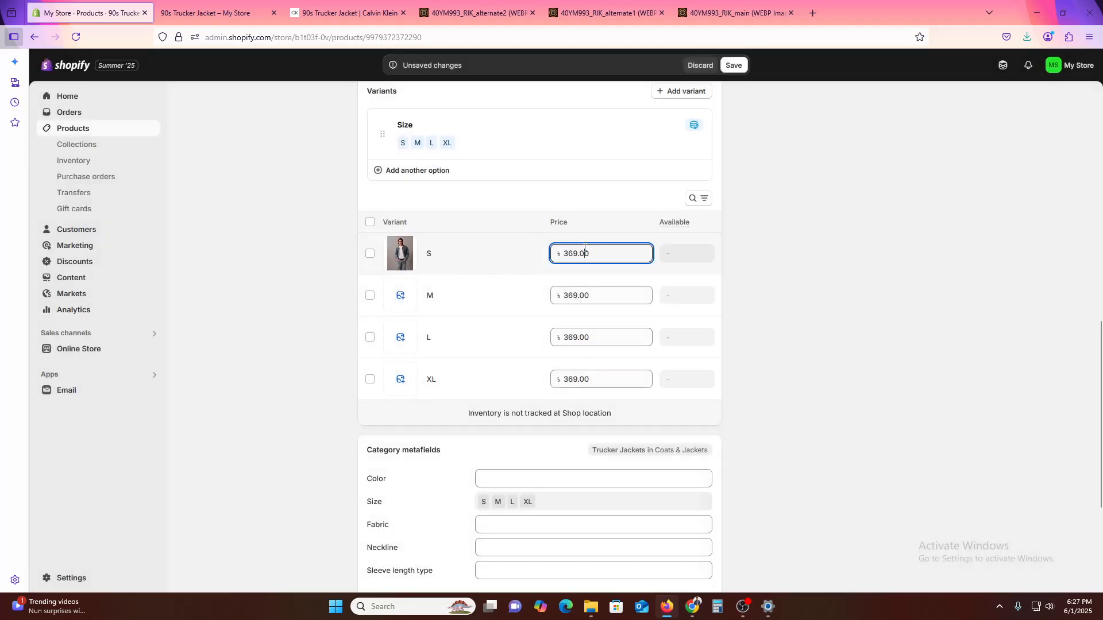
type("400")
left_click(757, 224)
scroll(878, 290, "up", 5)
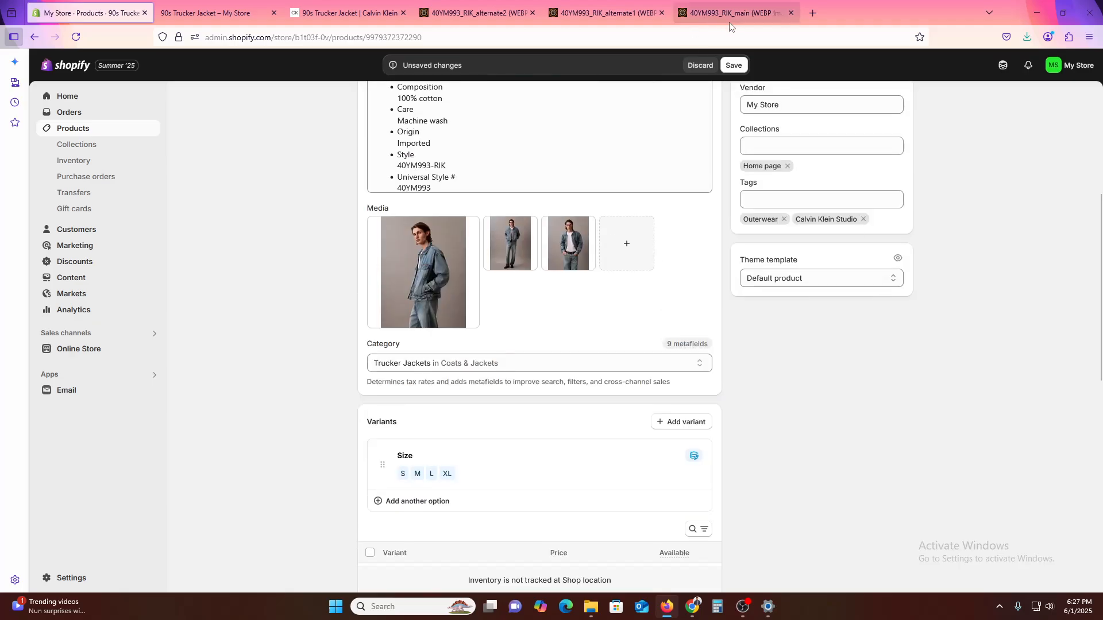
left_click(735, 66)
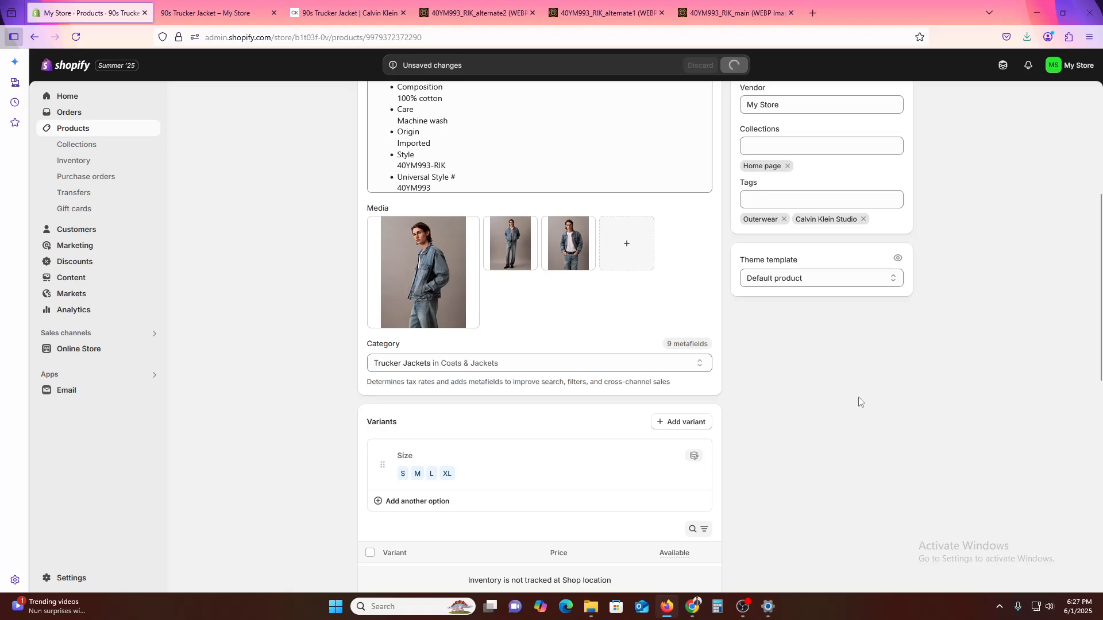
- Check the jacket's storefront page, comparing the photo and price for sizes S and M and viewing its details
left_click(85, 132)
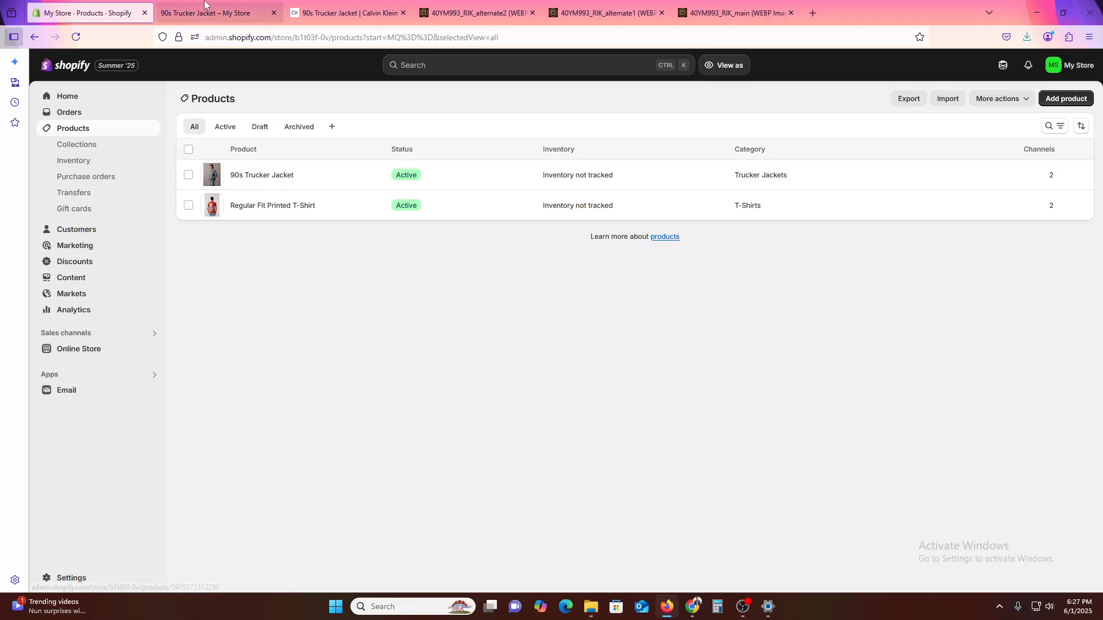
left_click(217, 12)
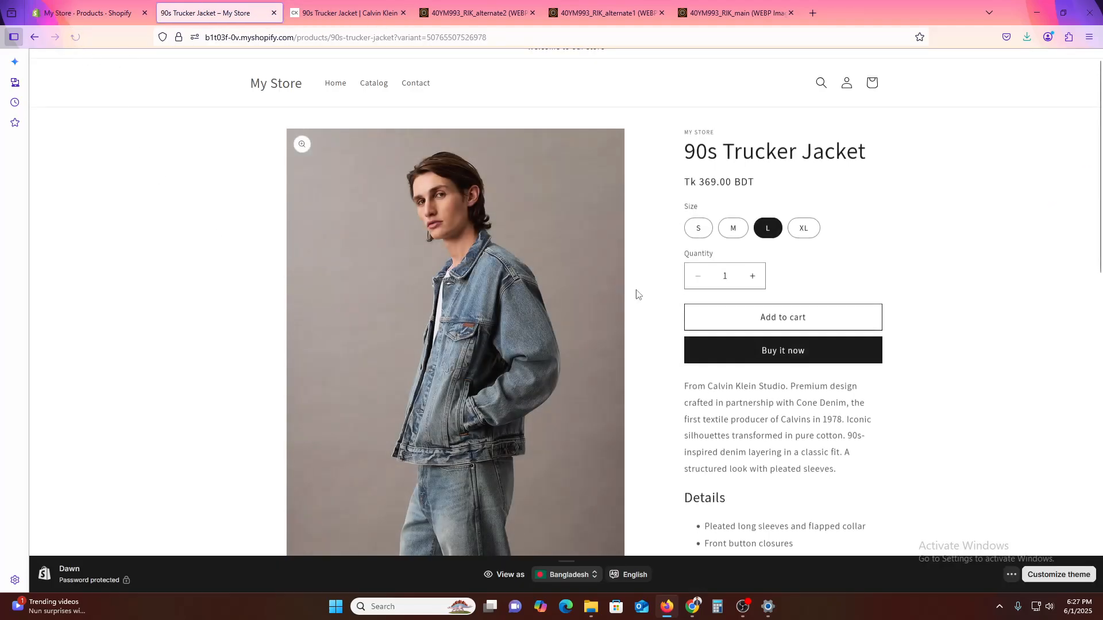
left_click(692, 228)
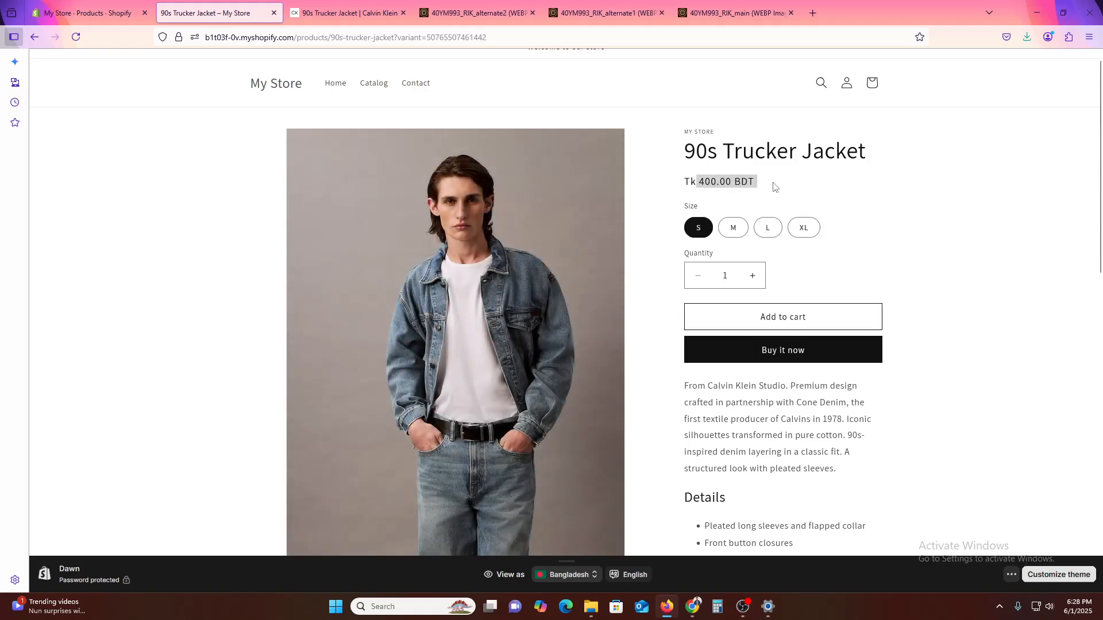
left_click(730, 232)
left_click_drag(703, 182, 793, 185)
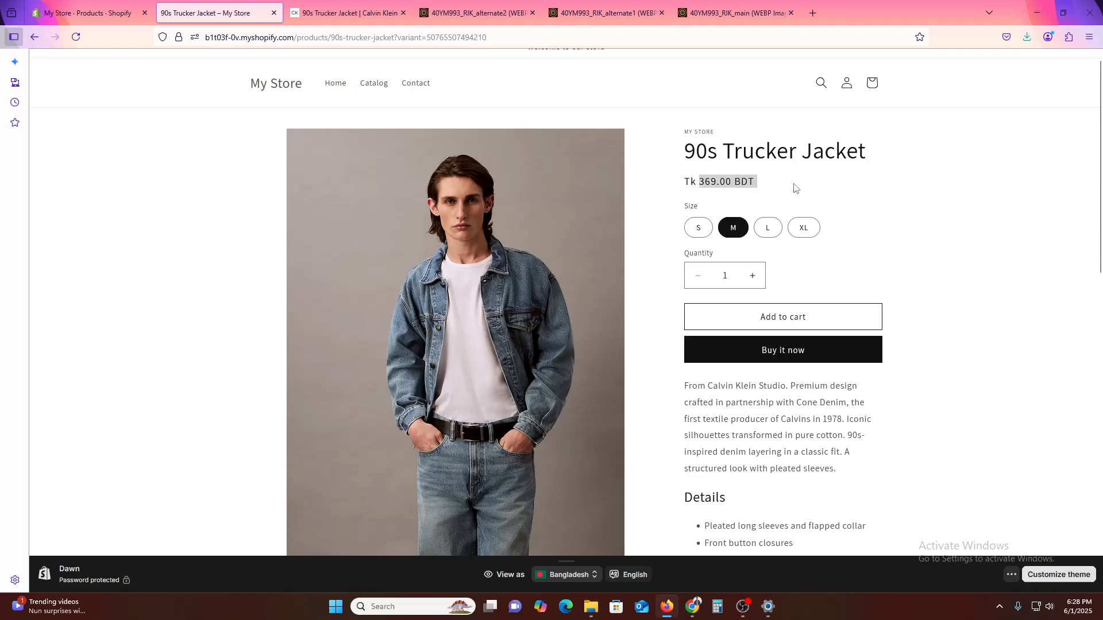
left_click(947, 243)
scroll(937, 429, "down", 8)
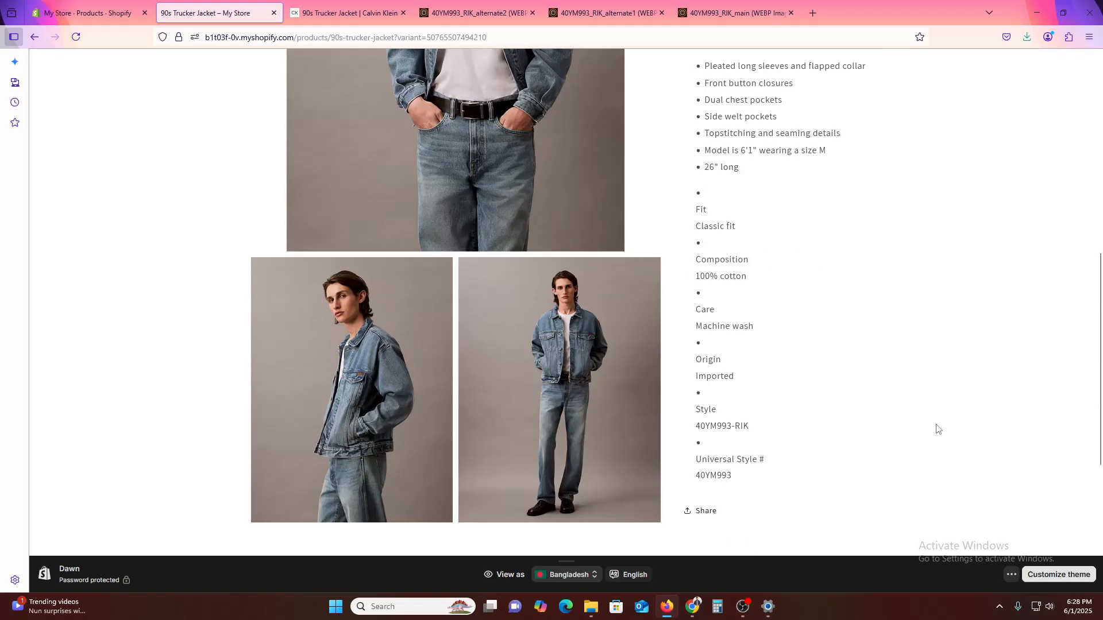
scroll(937, 429, "up", 8)
- Start a new collection and title it "Outerwear", copied from the category on the jacket's Calvin Klein page
left_click(86, 13)
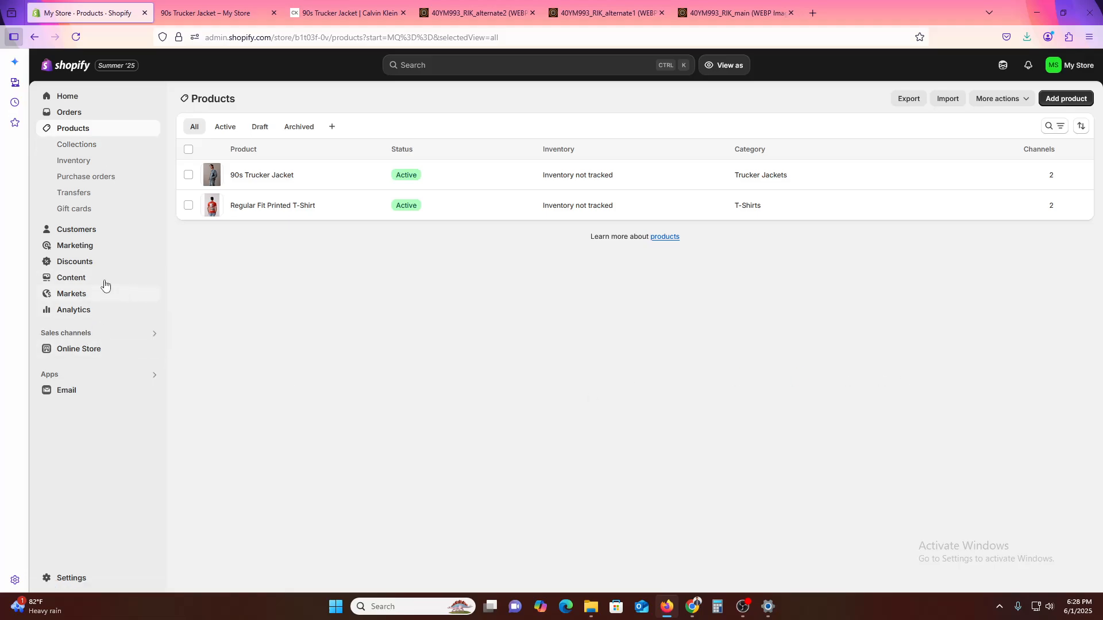
left_click(72, 148)
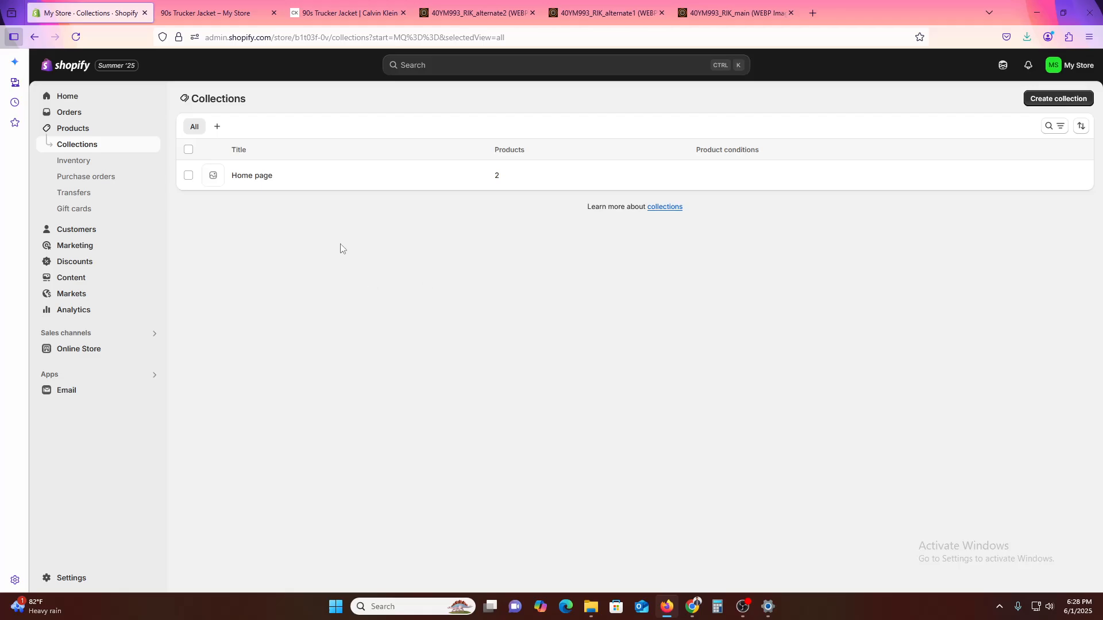
left_click(1059, 98)
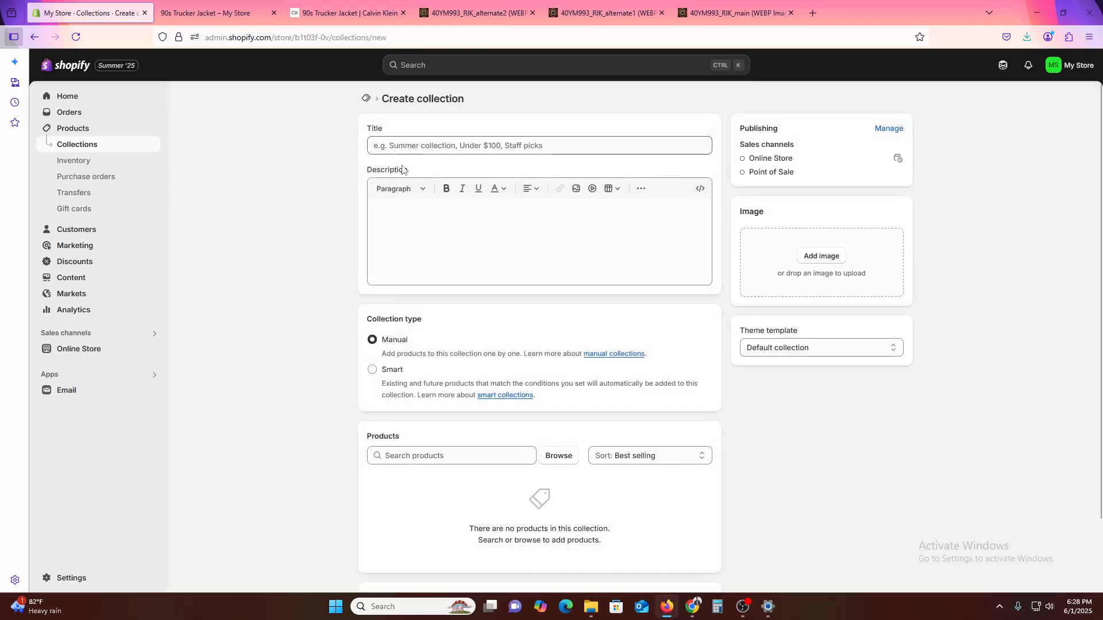
left_click(414, 147)
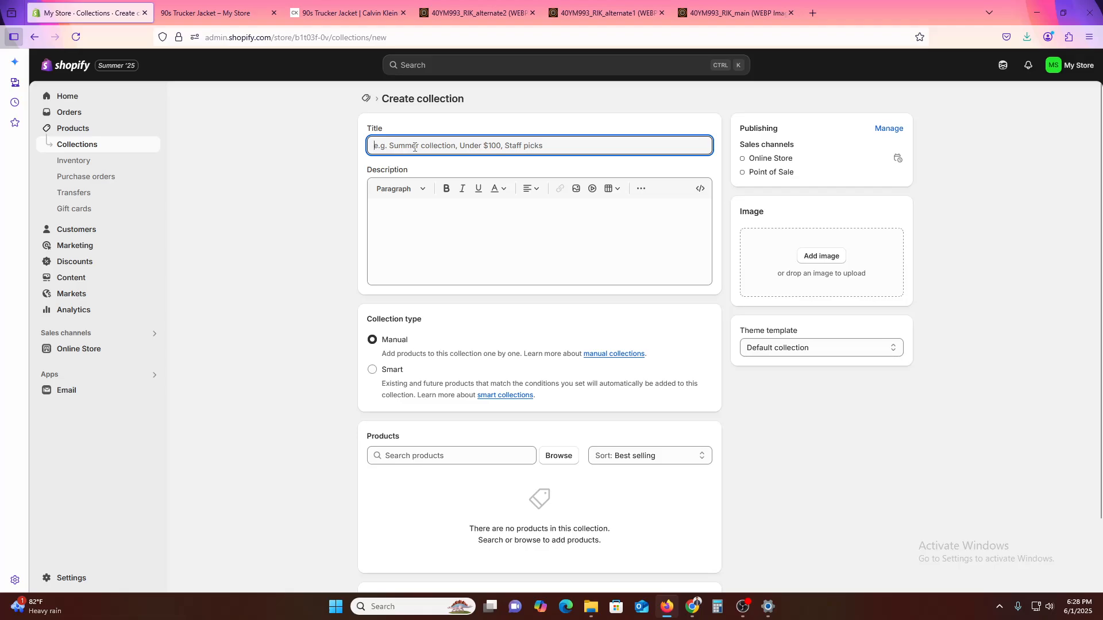
left_click(348, 13)
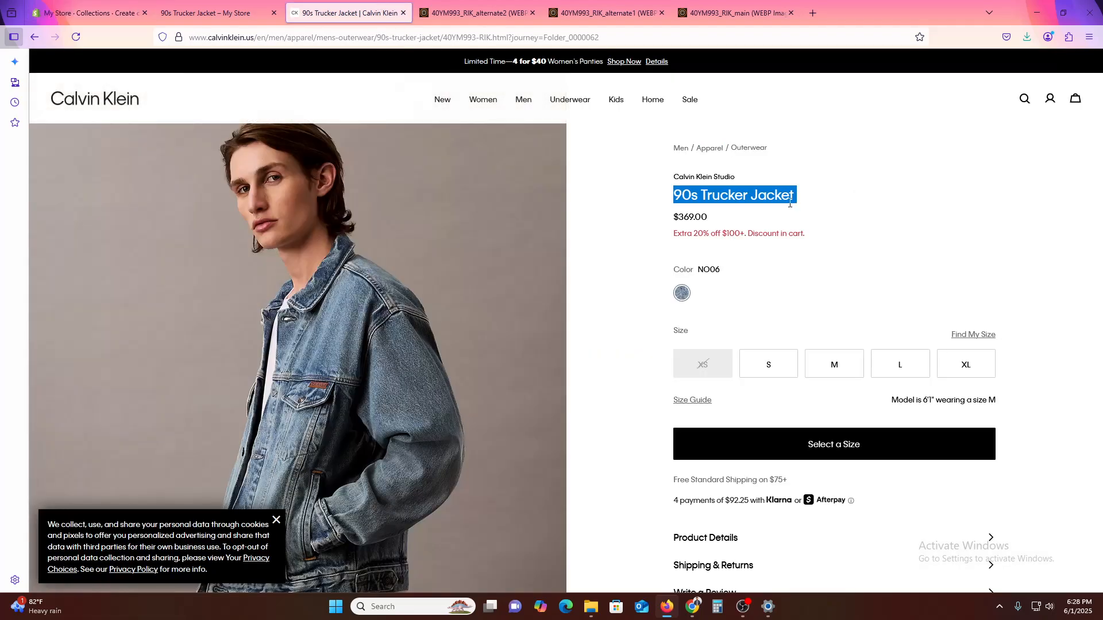
triple_click(682, 177)
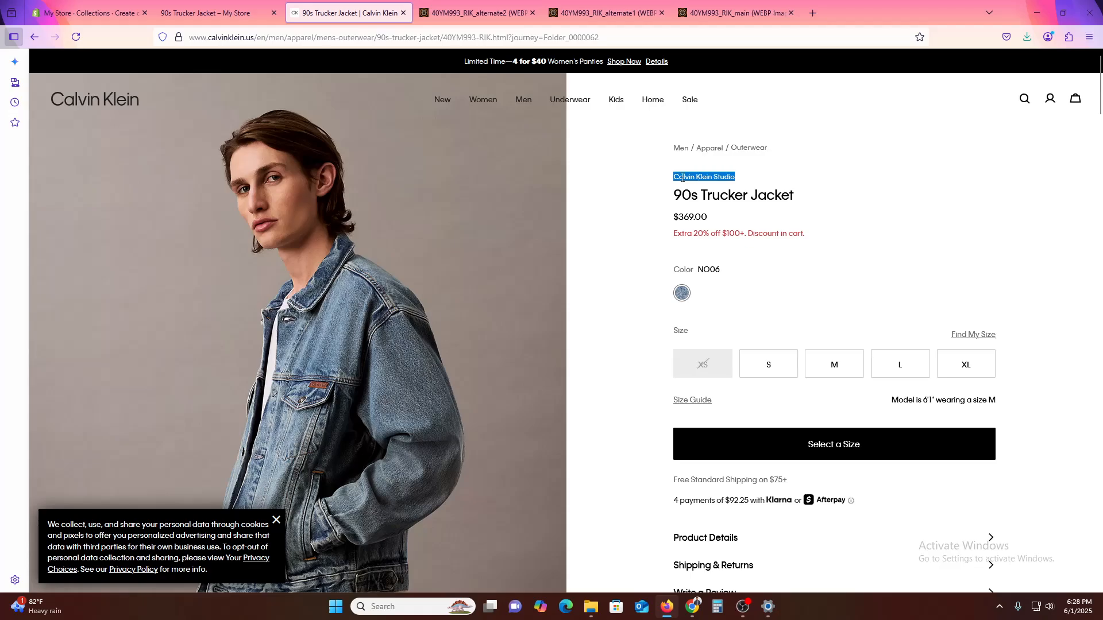
left_click(790, 144)
double_click(749, 148)
key("ctrl+c")
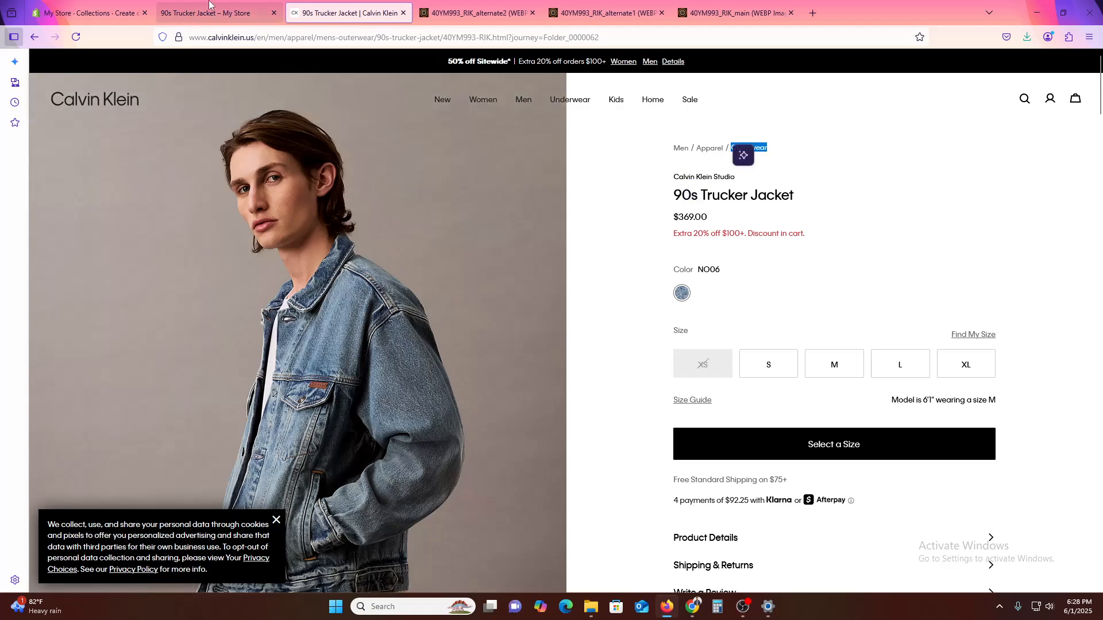
left_click(210, 13)
left_click(86, 13)
key("ctrl+v")
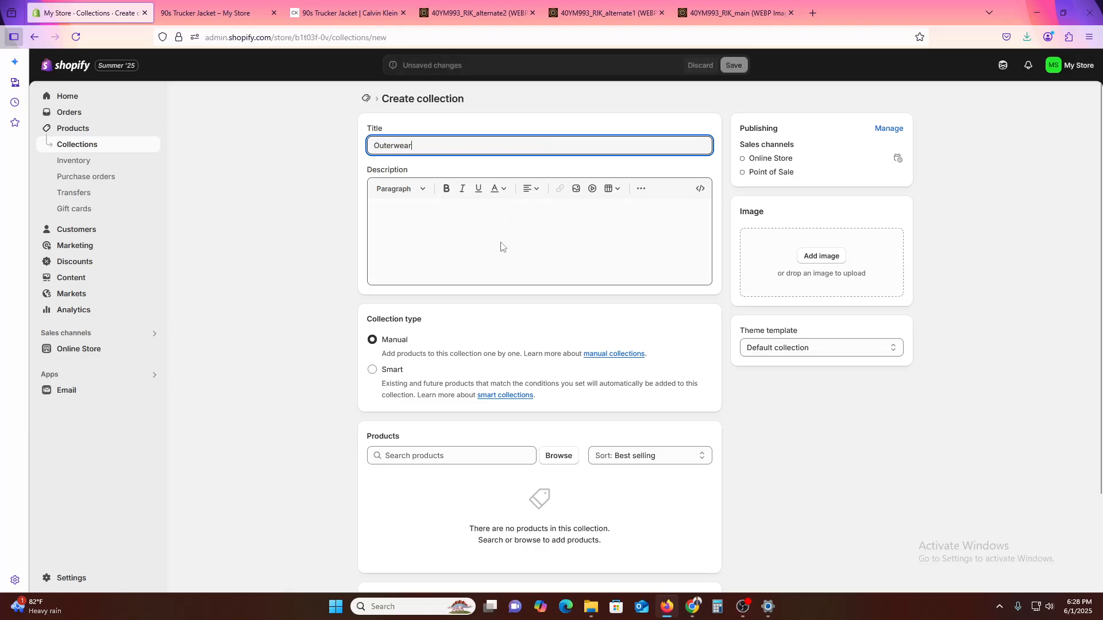
- Add the 90s Trucker Jacket to the manual Outerwear collection and save the collection
left_click(440, 227)
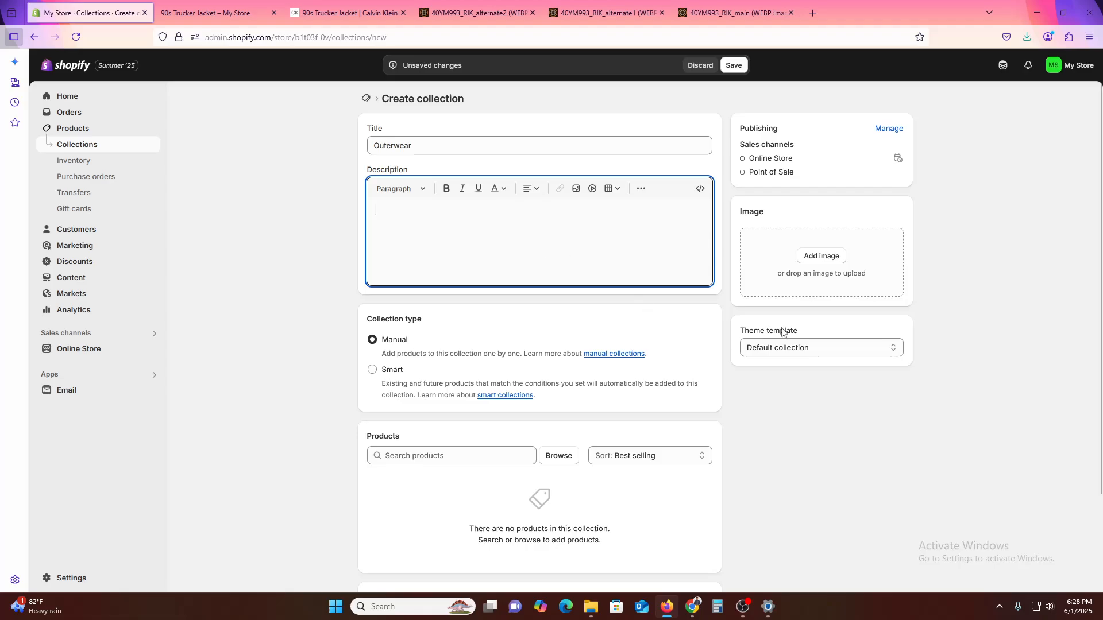
left_click(558, 456)
left_click(508, 225)
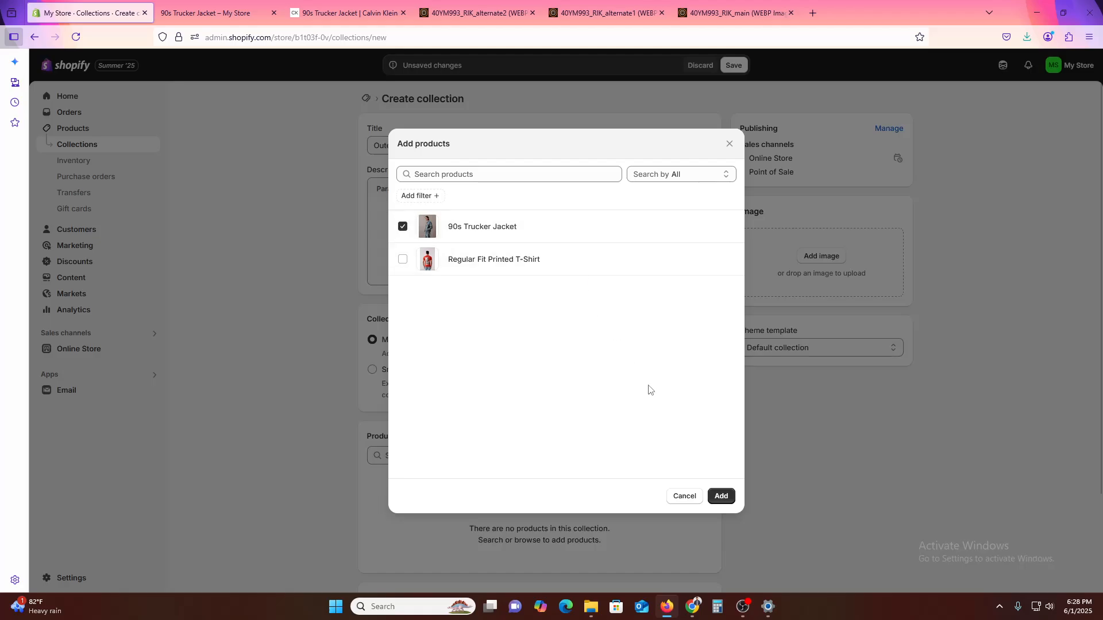
left_click(722, 497)
scroll(759, 501, "down", 2)
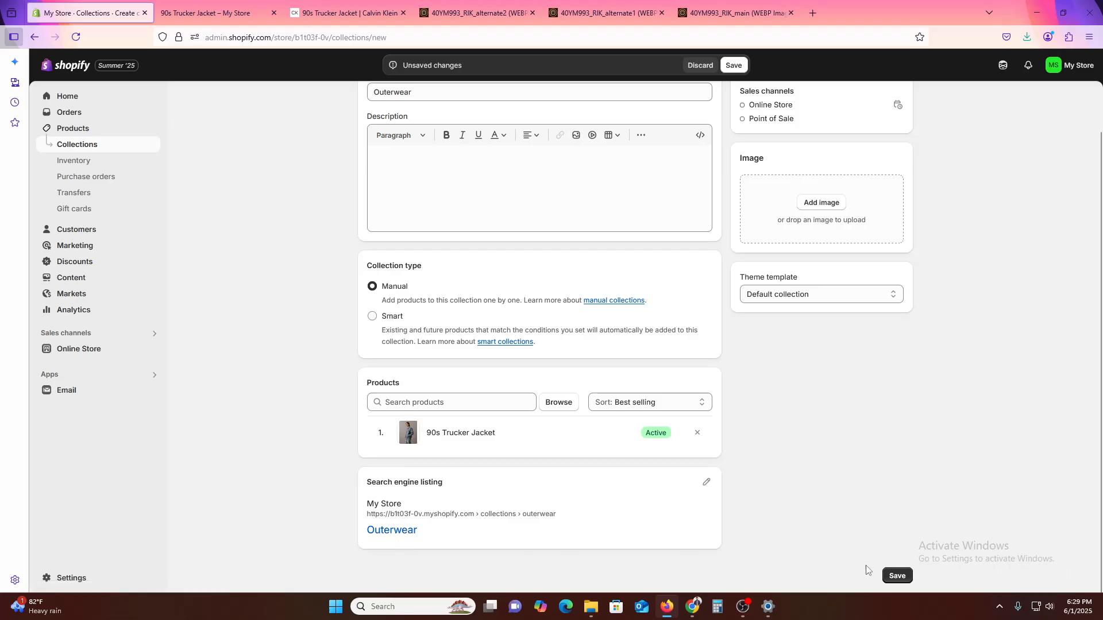
left_click(907, 577)
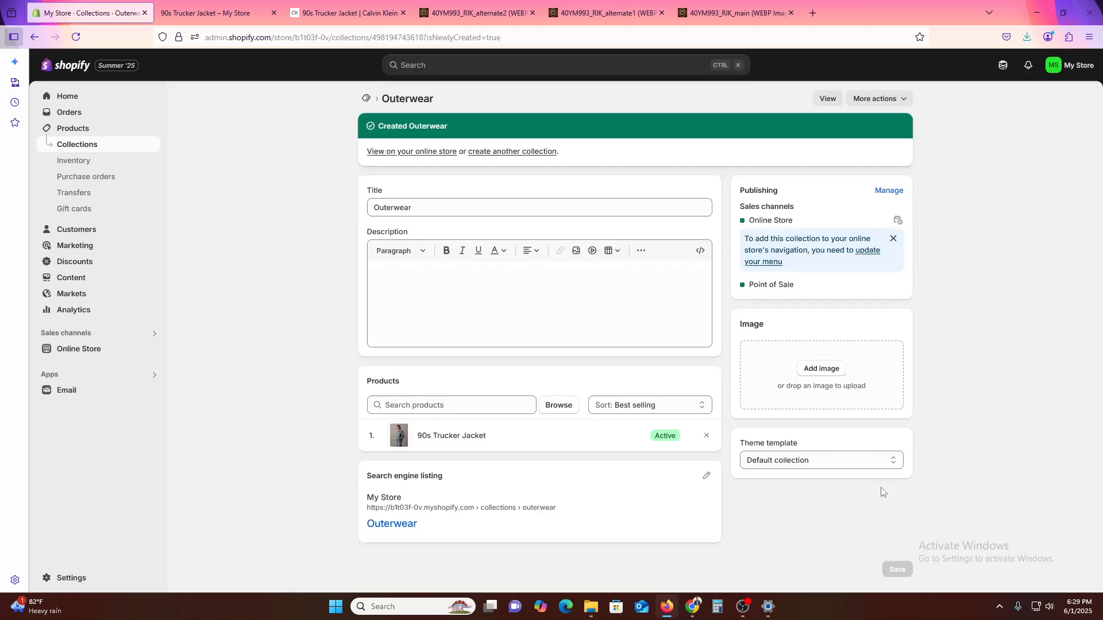
- View the Outerwear collection on the storefront and examine its product and its Availability and Price filters
left_click(827, 99)
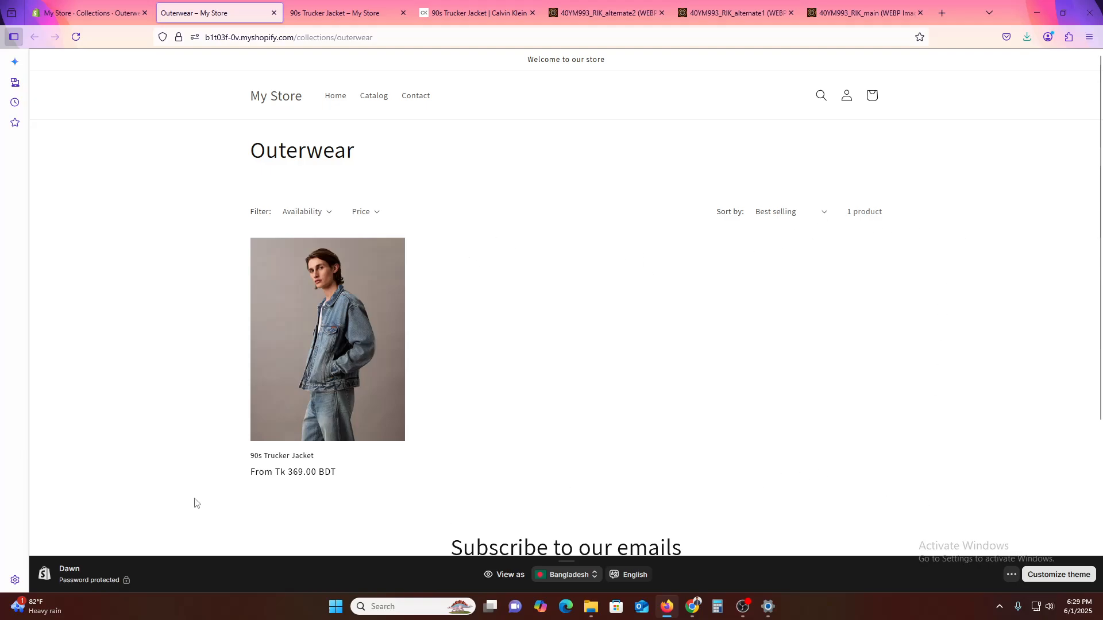
scroll(181, 447, "down", 4)
scroll(184, 441, "up", 4)
left_click(313, 212)
left_click(371, 213)
- Reopen the 90s Trucker Jacket in the store's product list and check its type, collections and tags
left_click(99, 7)
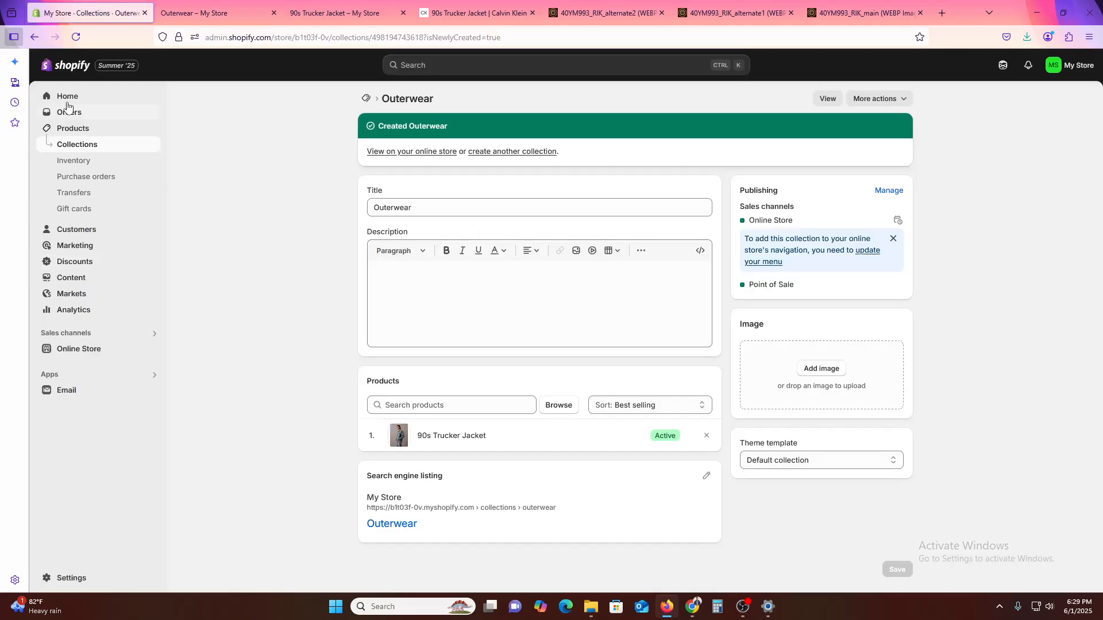
left_click(74, 131)
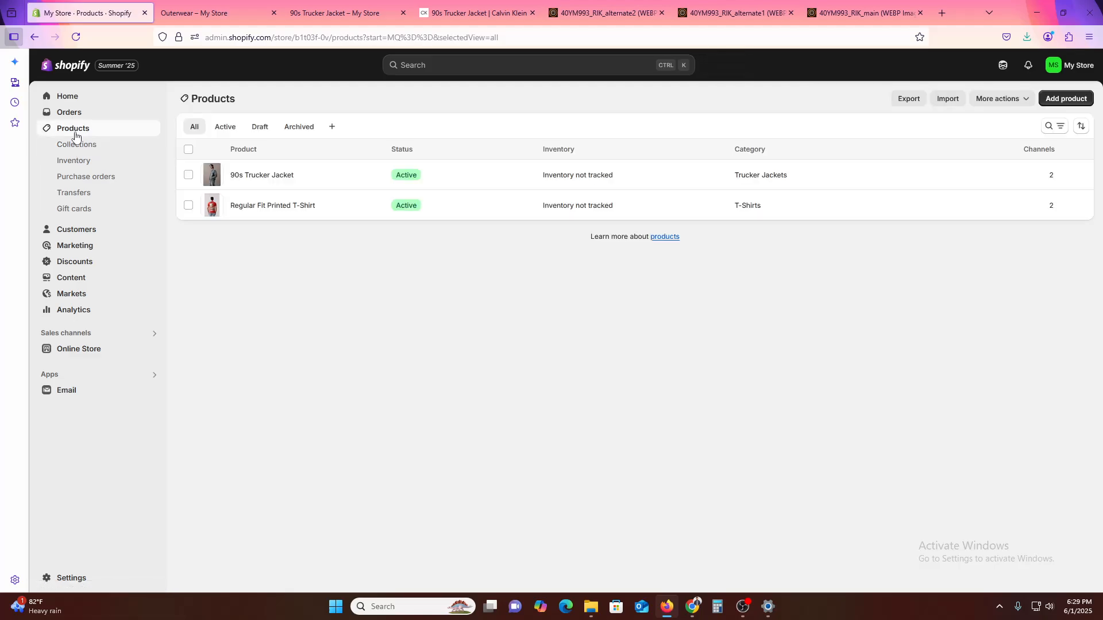
left_click(288, 182)
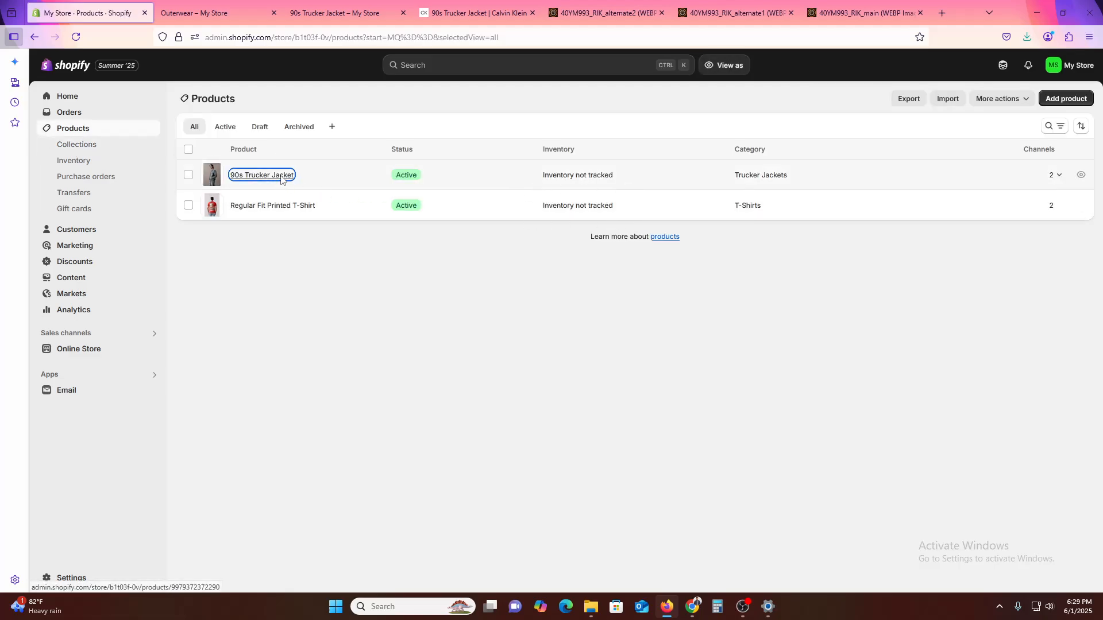
scroll(982, 433, "down", 3)
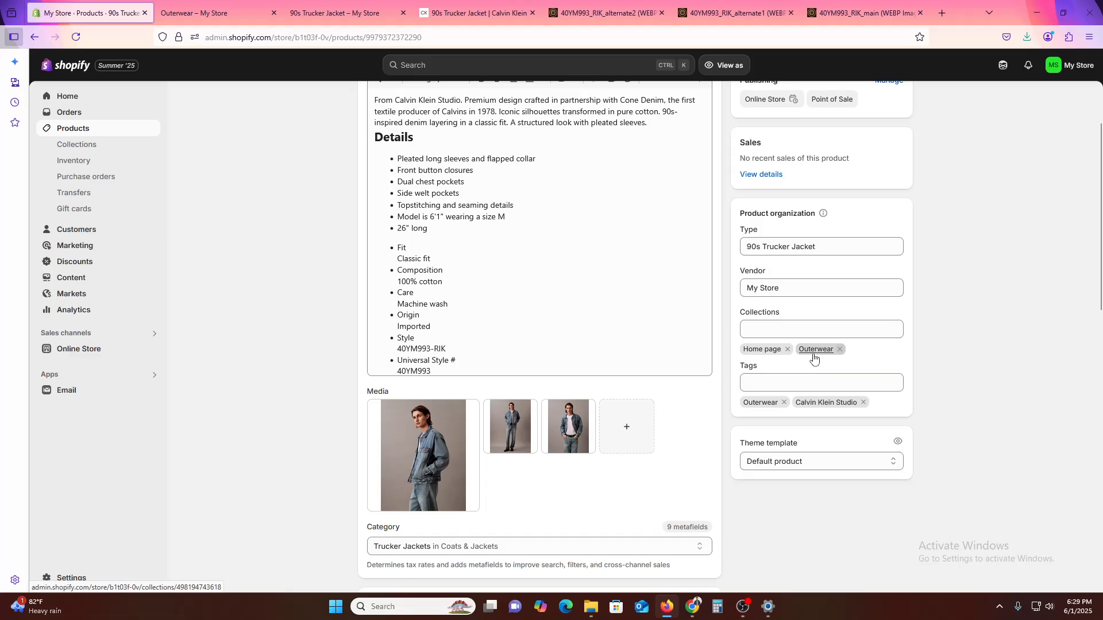
scroll(876, 442, "up", 2)
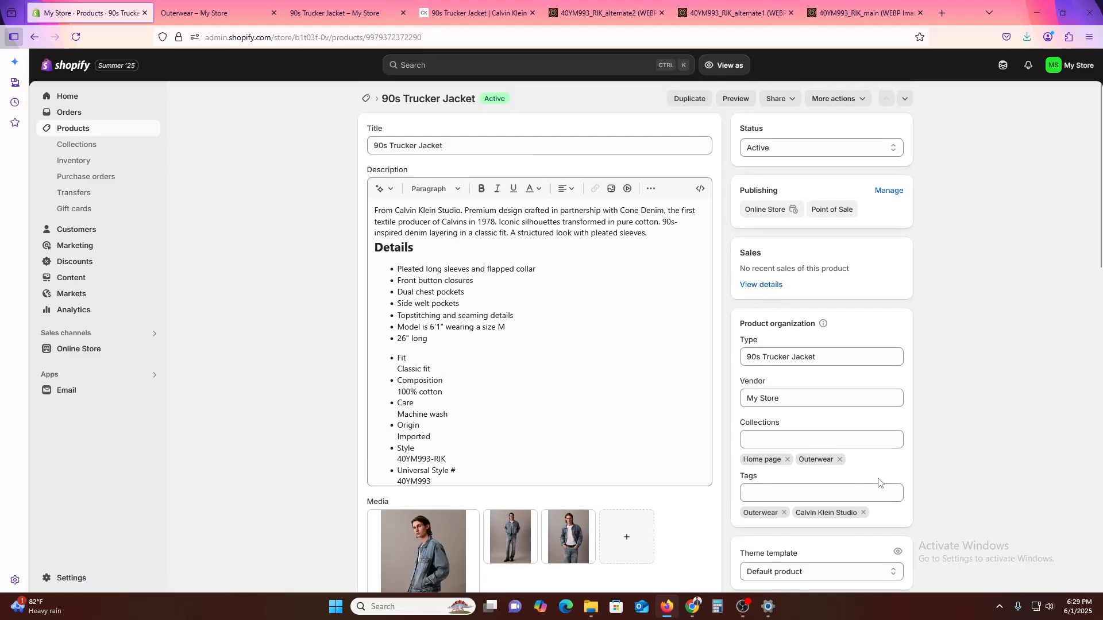